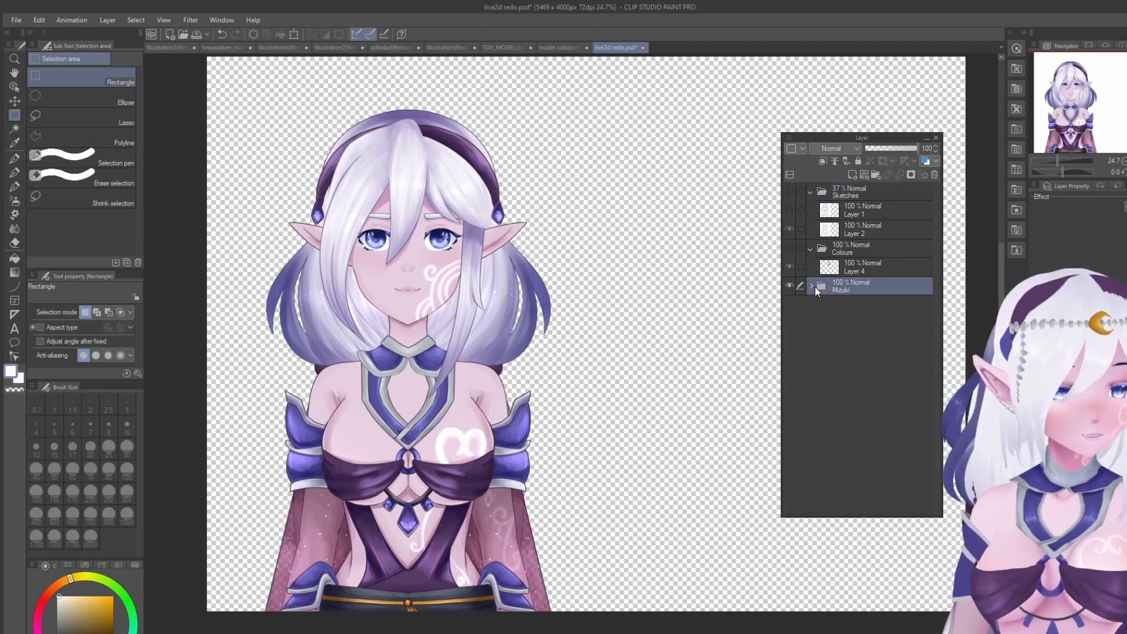
Step: Expand the Mizuki folder and collapse its Front Hair and Body subfolders to view the main part groups
{"action": "left_click", "coordinate": [812, 285]}
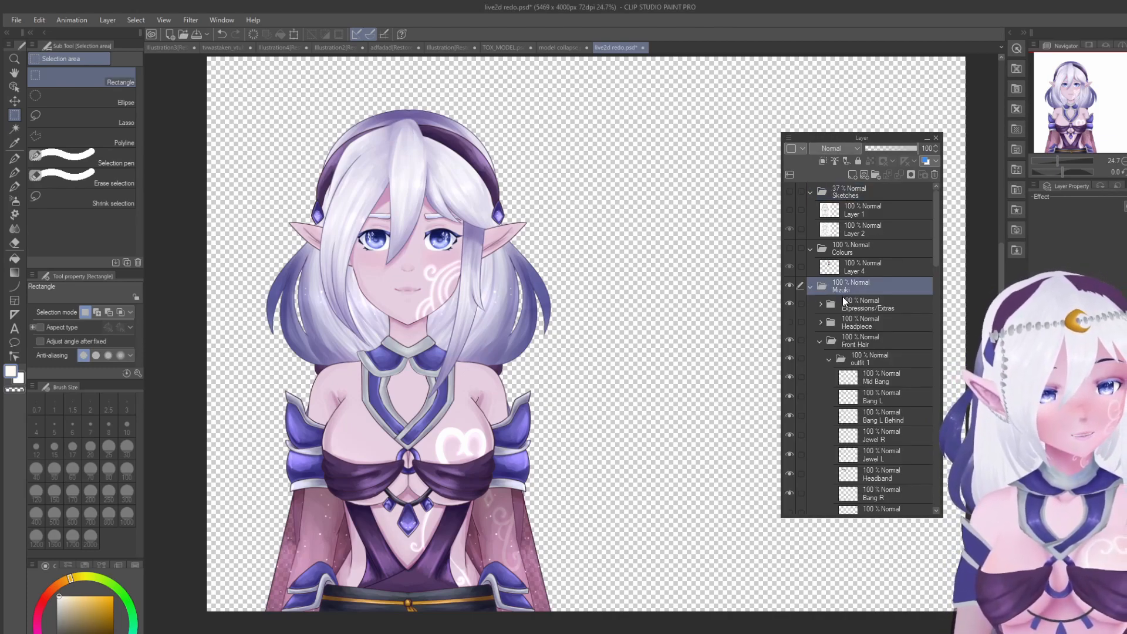
{"action": "left_click", "coordinate": [836, 343]}
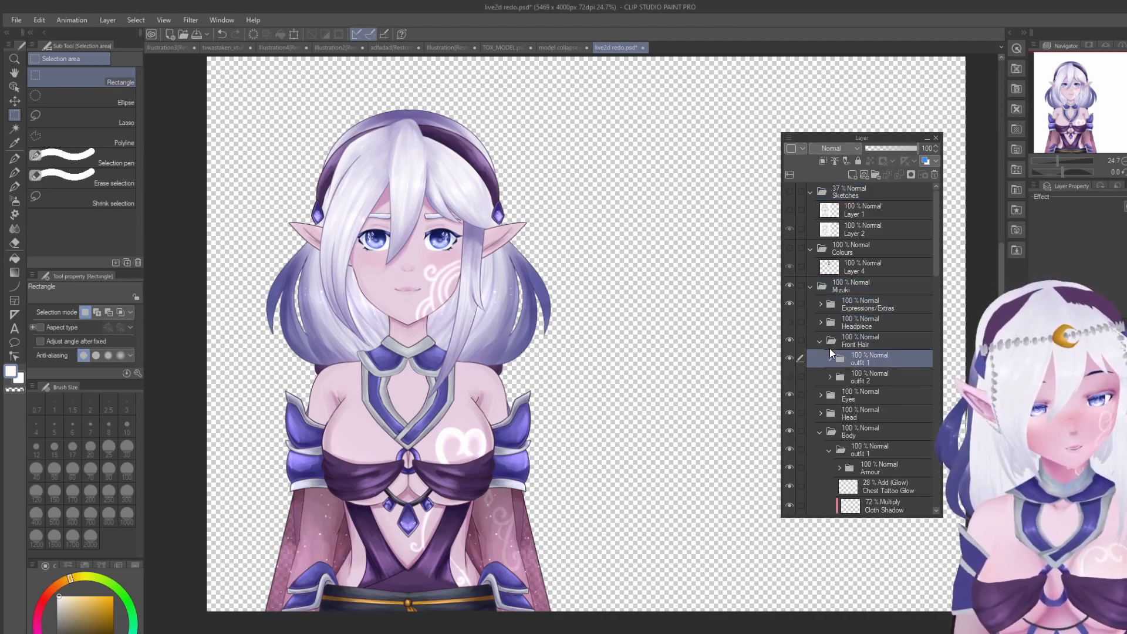
{"action": "left_click", "coordinate": [820, 341]}
{"action": "left_click", "coordinate": [812, 356]}
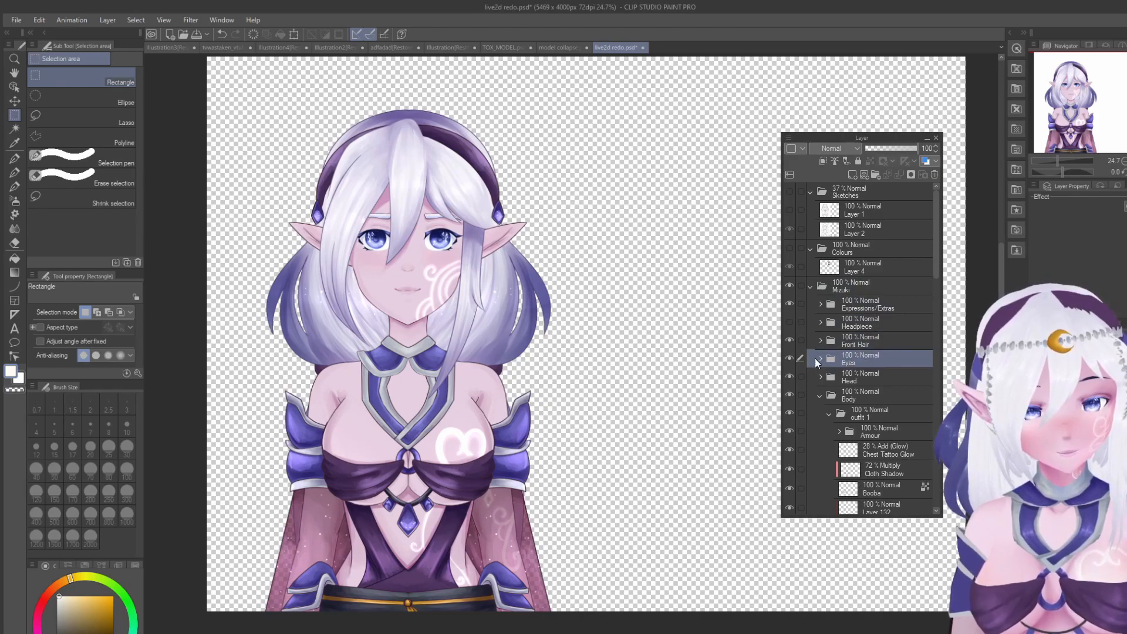
{"action": "left_click", "coordinate": [837, 382]}
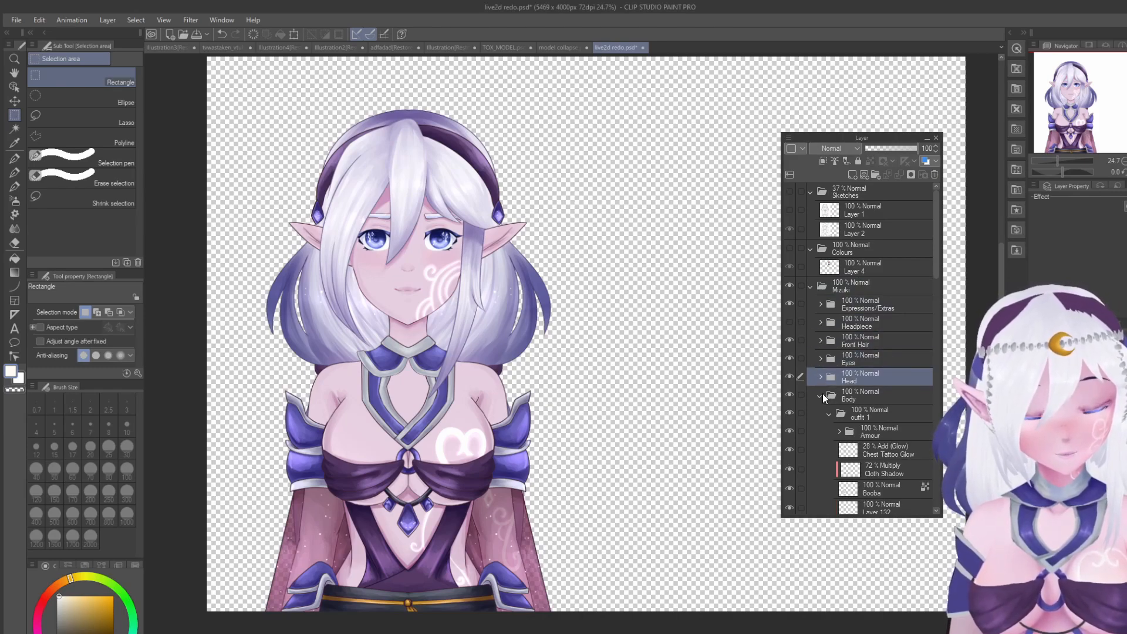
{"action": "left_click", "coordinate": [826, 412]}
{"action": "left_click", "coordinate": [821, 398]}
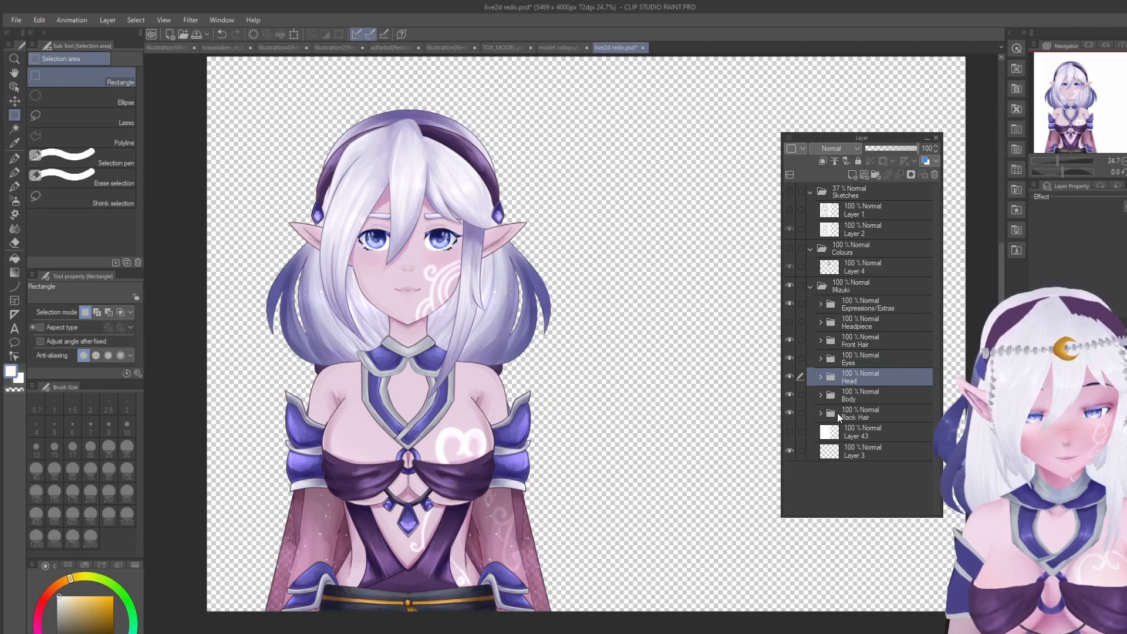
{"action": "left_click", "coordinate": [855, 416]}
Step: Examine the contents of the Eyes and Front Hair folders, including the hair layers inside outfit 1
{"action": "scroll", "coordinate": [549, 323], "scroll_direction": "down", "scroll_amount": 4}
{"action": "scroll", "coordinate": [509, 347], "scroll_direction": "up", "scroll_amount": 4}
{"action": "scroll", "coordinate": [507, 308], "scroll_direction": "down", "scroll_amount": 1}
{"action": "left_click", "coordinate": [846, 358]}
{"action": "left_click", "coordinate": [820, 359]}
{"action": "left_click", "coordinate": [820, 357]}
{"action": "left_click", "coordinate": [820, 339]}
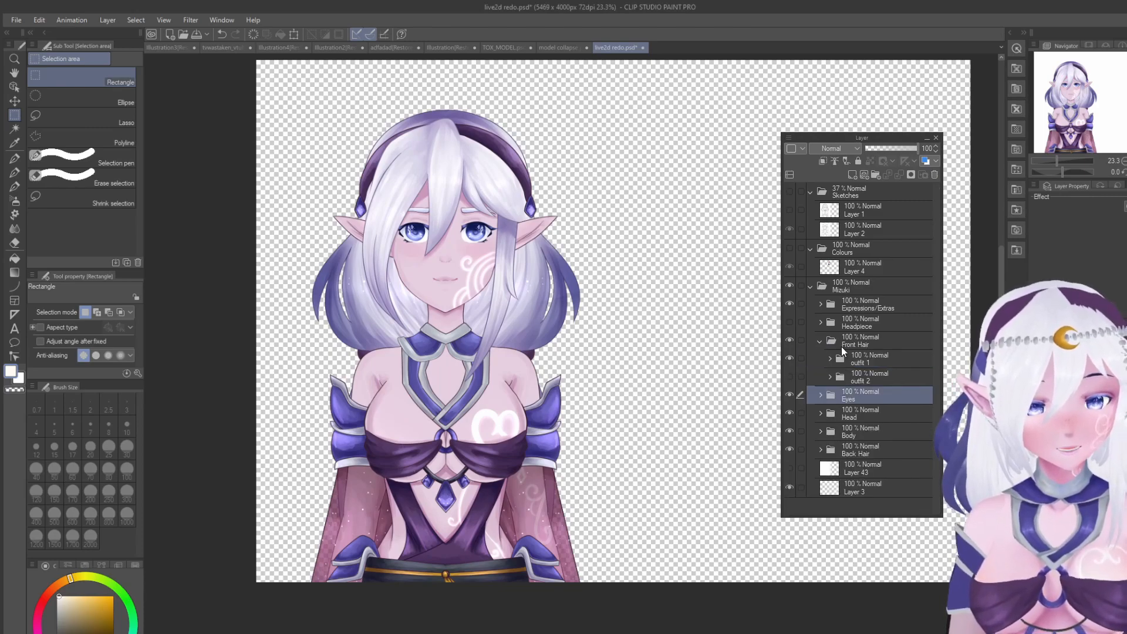
{"action": "left_click", "coordinate": [839, 356]}
{"action": "left_click", "coordinate": [829, 359]}
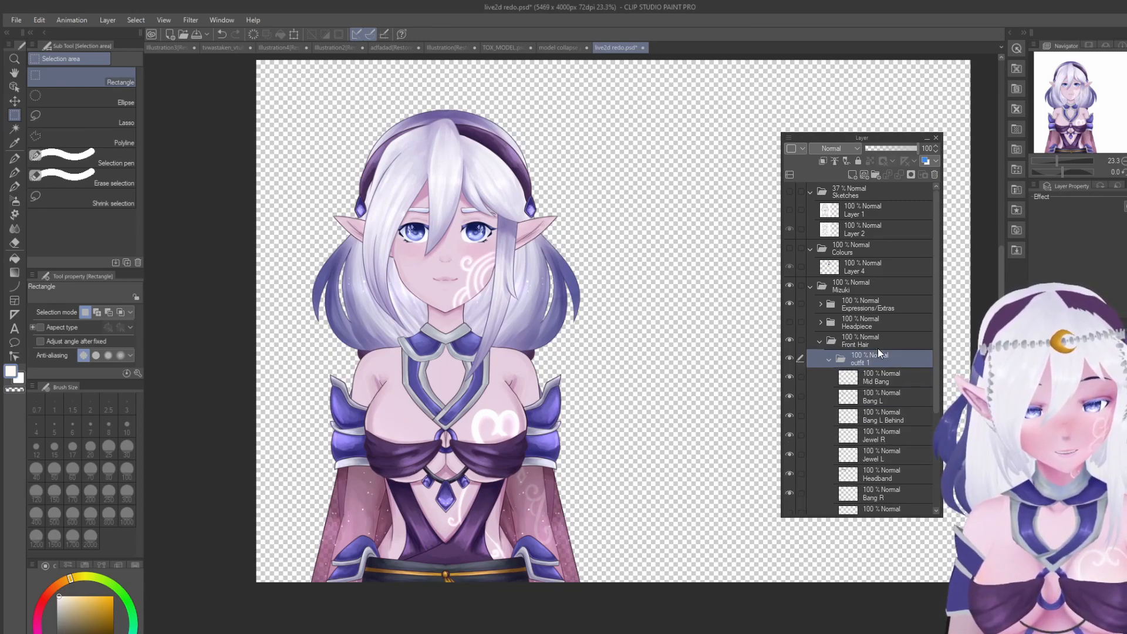
{"action": "left_click", "coordinate": [829, 359]}
{"action": "left_click", "coordinate": [820, 340]}
Step: Look over the Headpiece and Expressions/Extras folders, leaving both collapsed
{"action": "left_click", "coordinate": [846, 323]}
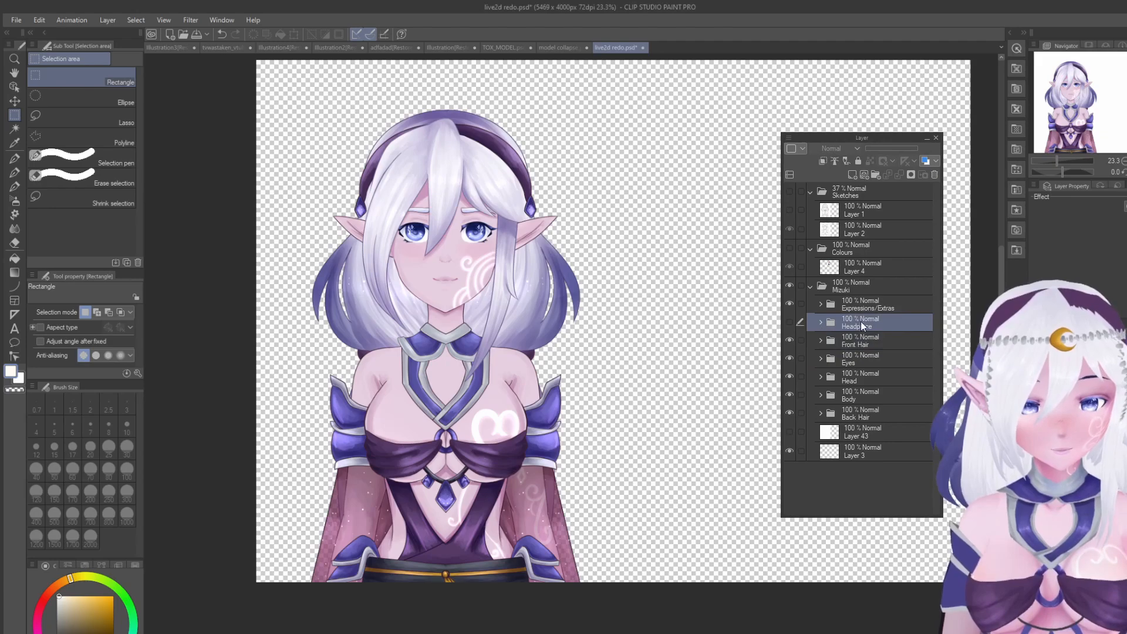
{"action": "left_click", "coordinate": [820, 304]}
{"action": "left_click", "coordinate": [825, 302]}
{"action": "left_click", "coordinate": [821, 304]}
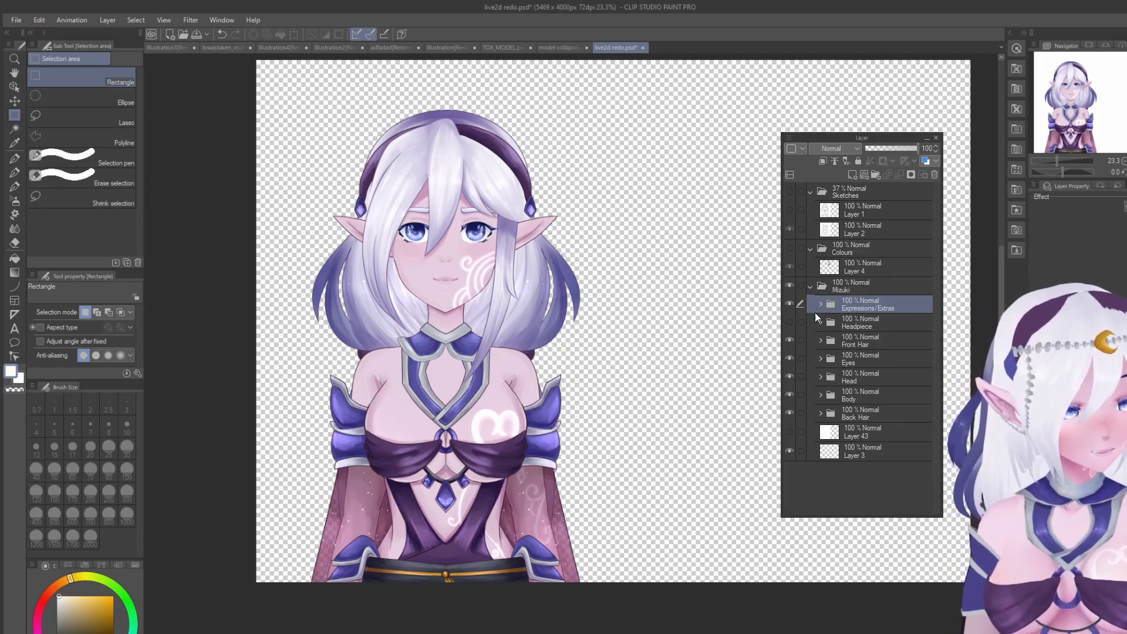
Step: Open the Head folder, review its Surprised, Default and Sad Mouth groups and face layers, and collapse it
{"action": "left_click", "coordinate": [869, 341]}
{"action": "left_click", "coordinate": [857, 377]}
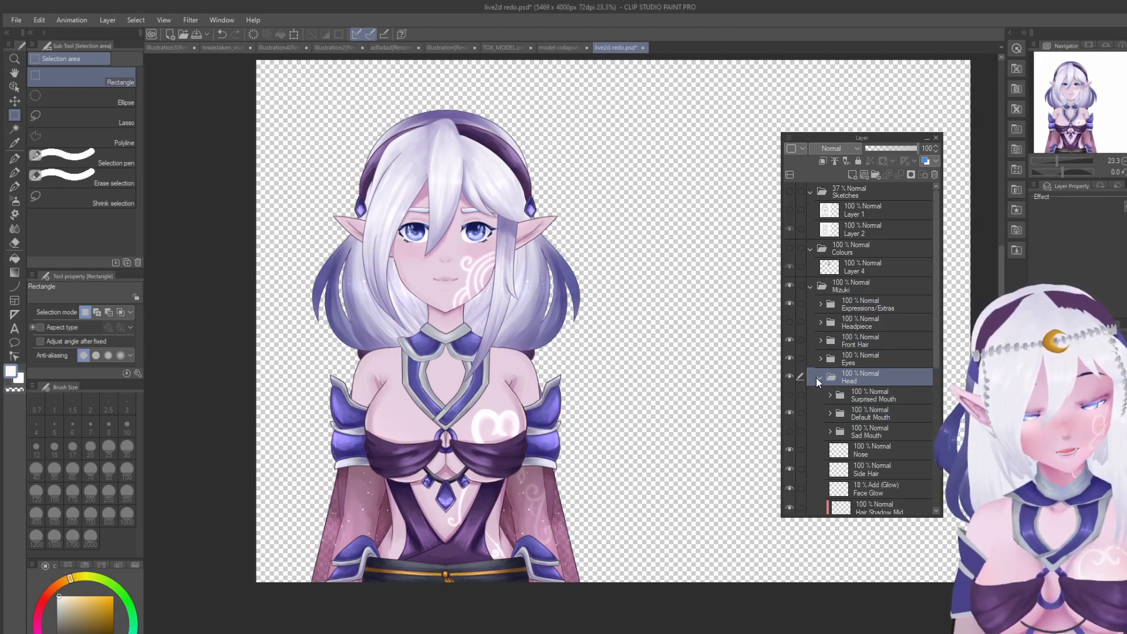
{"action": "left_click", "coordinate": [820, 377]}
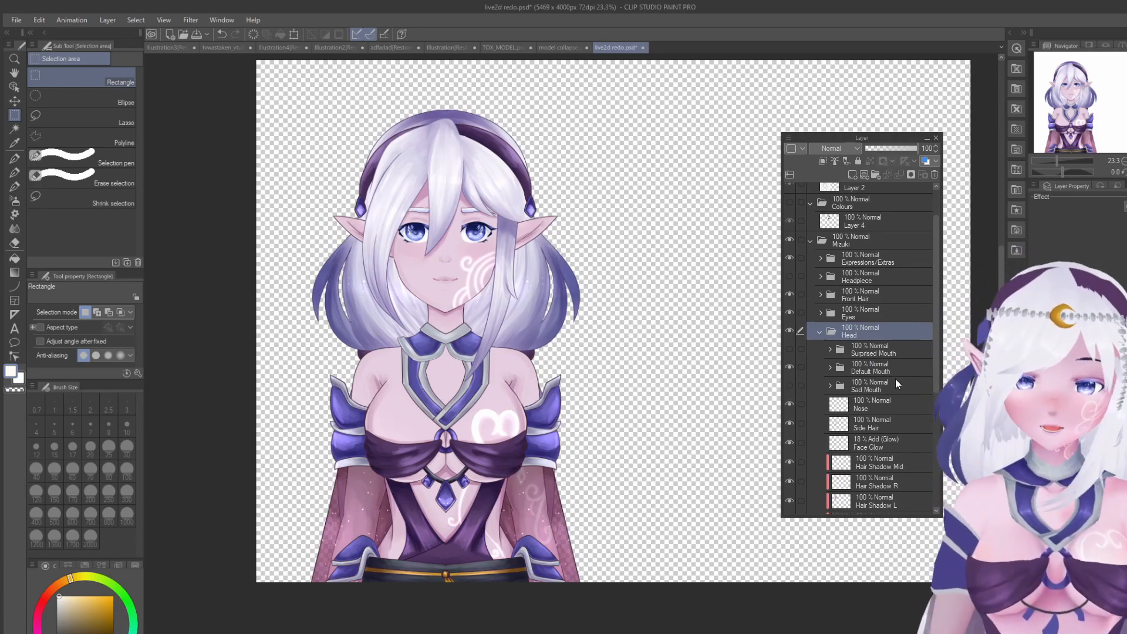
{"action": "left_click", "coordinate": [877, 352]}
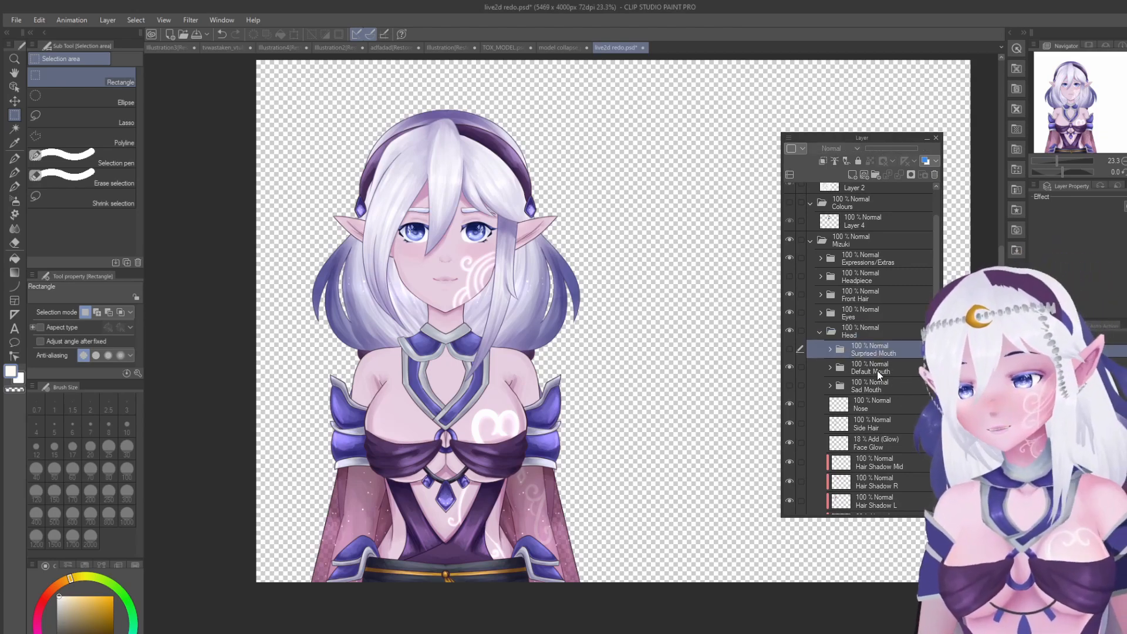
{"action": "left_click", "coordinate": [882, 387]}
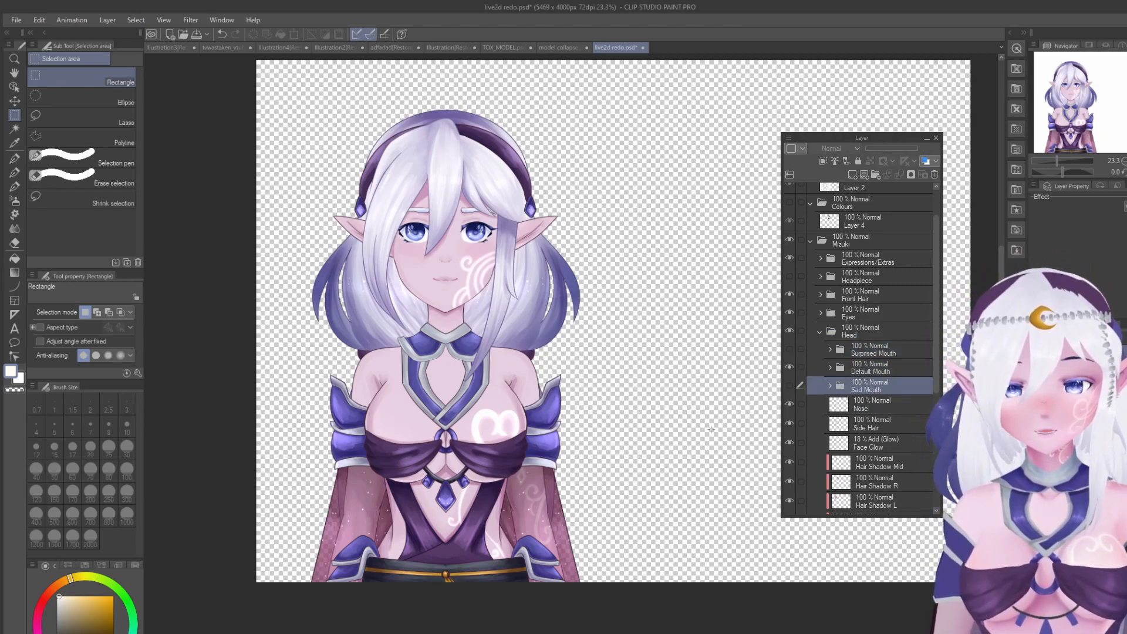
{"action": "scroll", "coordinate": [569, 233], "scroll_direction": "up", "scroll_amount": 4}
{"action": "scroll", "coordinate": [570, 233], "scroll_direction": "down", "scroll_amount": 2}
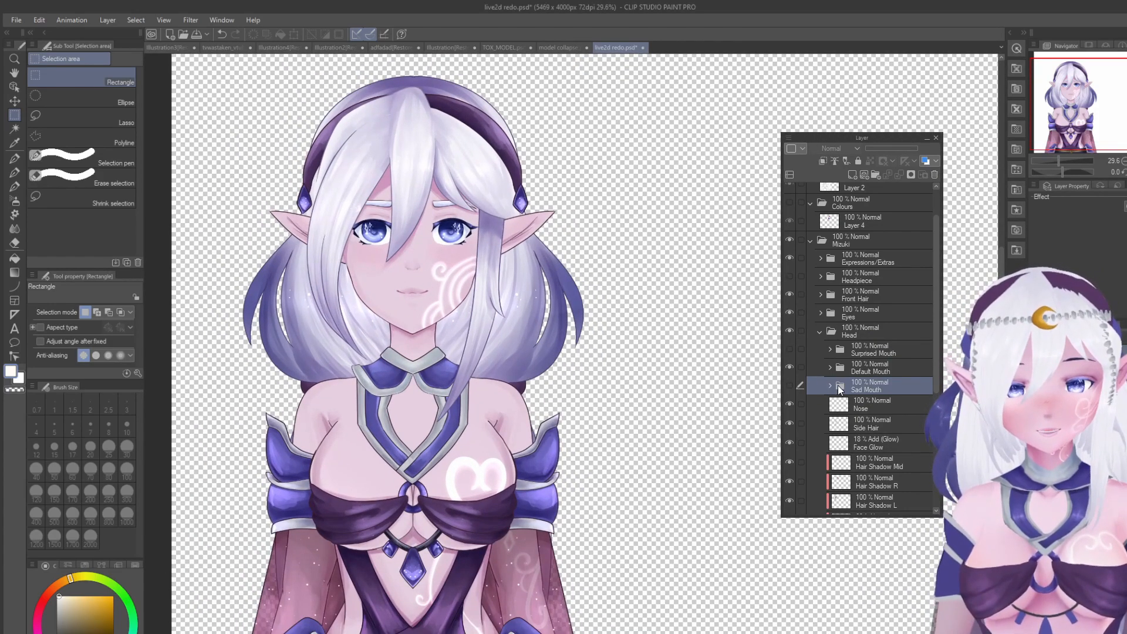
{"action": "scroll", "coordinate": [840, 313], "scroll_direction": "down", "scroll_amount": 3}
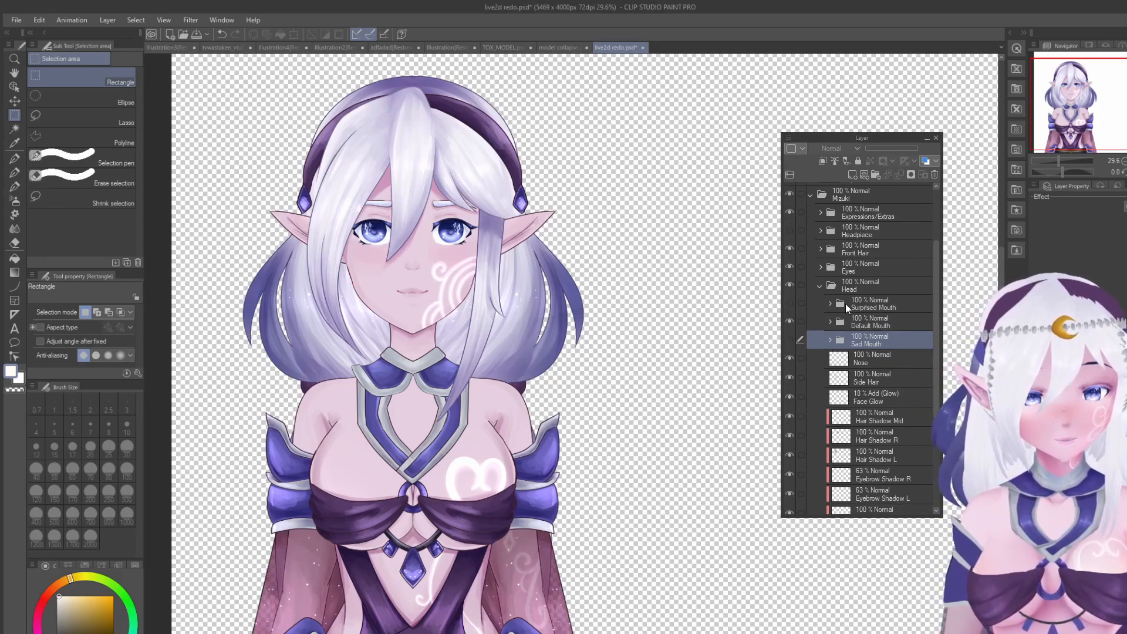
{"action": "scroll", "coordinate": [875, 294], "scroll_direction": "up", "scroll_amount": 2}
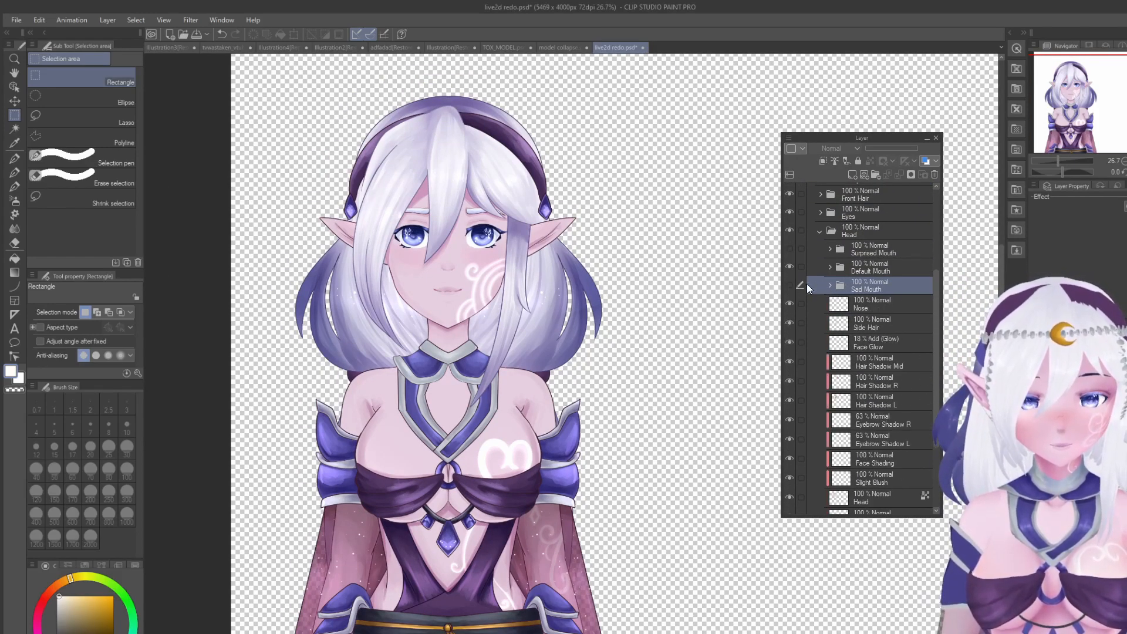
{"action": "left_click", "coordinate": [819, 231]}
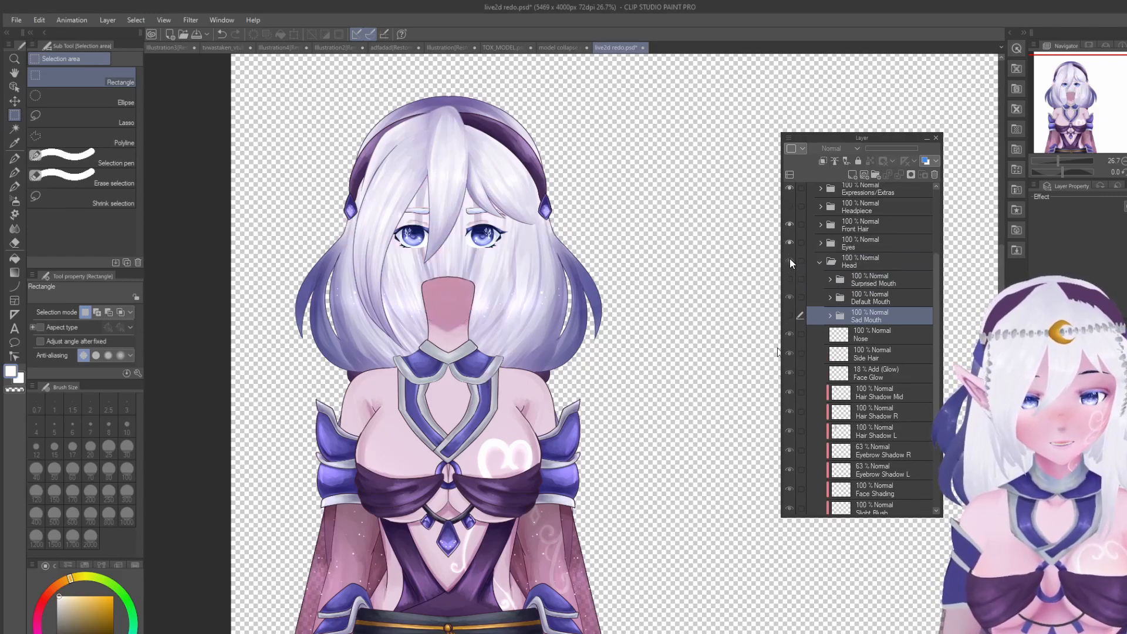
Step: Move the head base off the character onto the empty canvas beside it with the Object tool
{"action": "scroll", "coordinate": [720, 351], "scroll_direction": "up", "scroll_amount": 2}
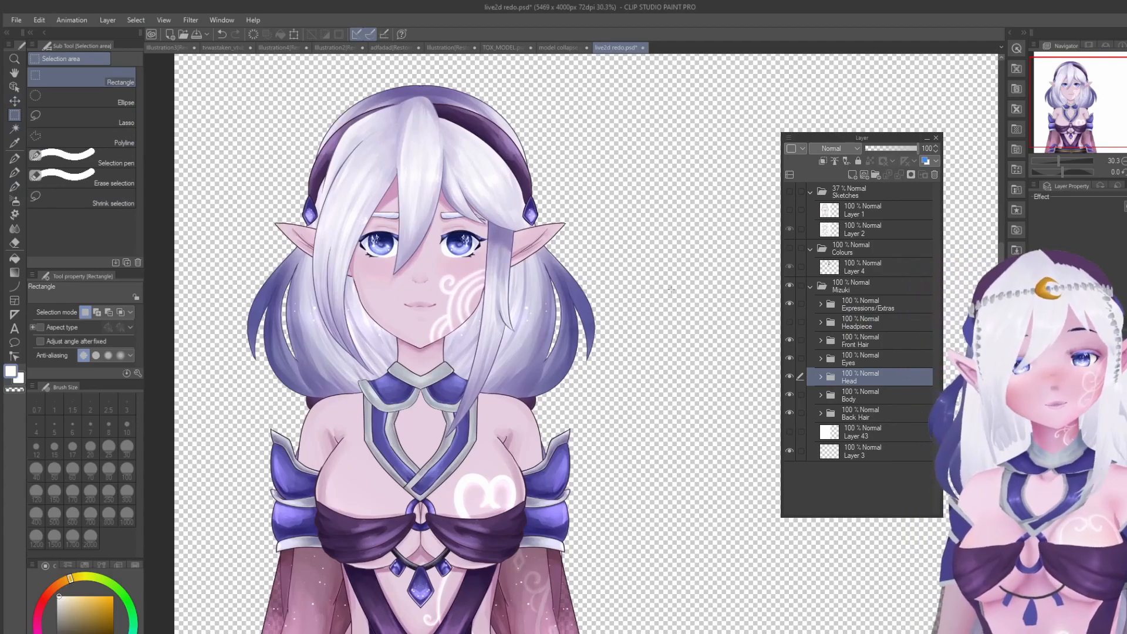
{"action": "left_click_drag", "start_coordinate": [657, 248], "coordinate": [632, 228]}
{"action": "scroll", "coordinate": [719, 231], "scroll_direction": "up", "scroll_amount": 1}
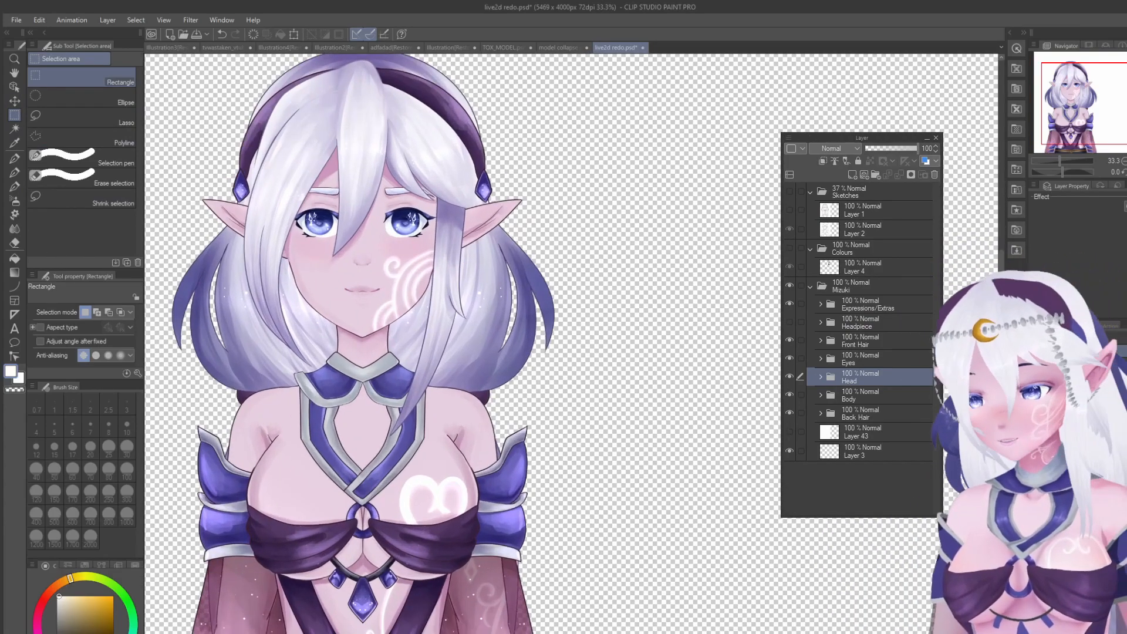
{"action": "left_click", "coordinate": [15, 88]}
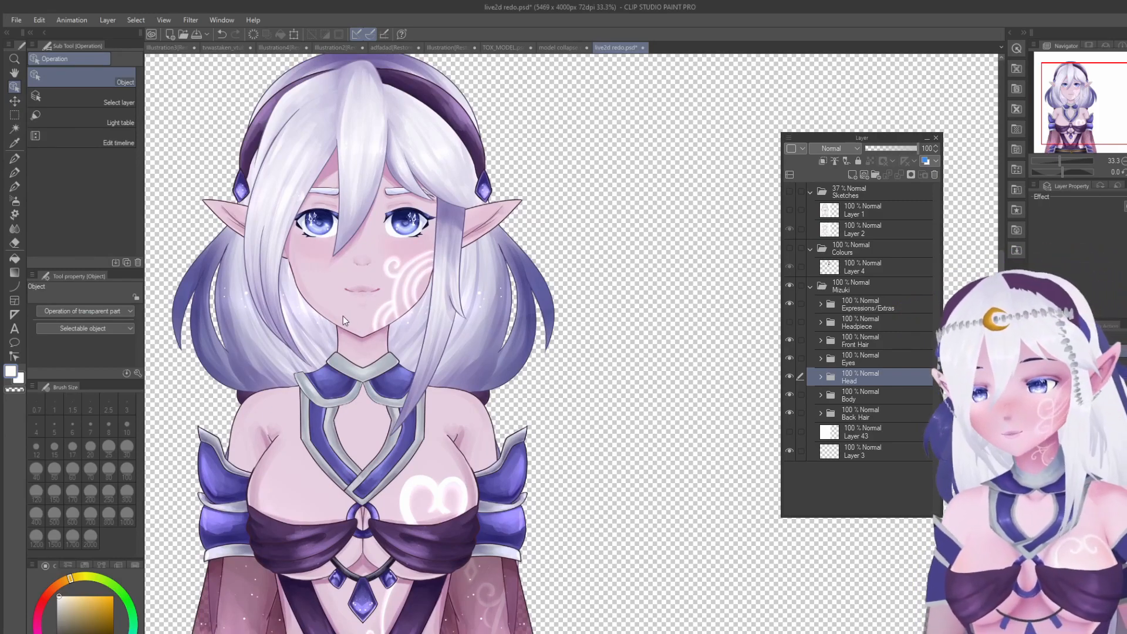
{"action": "scroll", "coordinate": [499, 255], "scroll_direction": "down", "scroll_amount": 1}
{"action": "scroll", "coordinate": [474, 252], "scroll_direction": "down", "scroll_amount": 1}
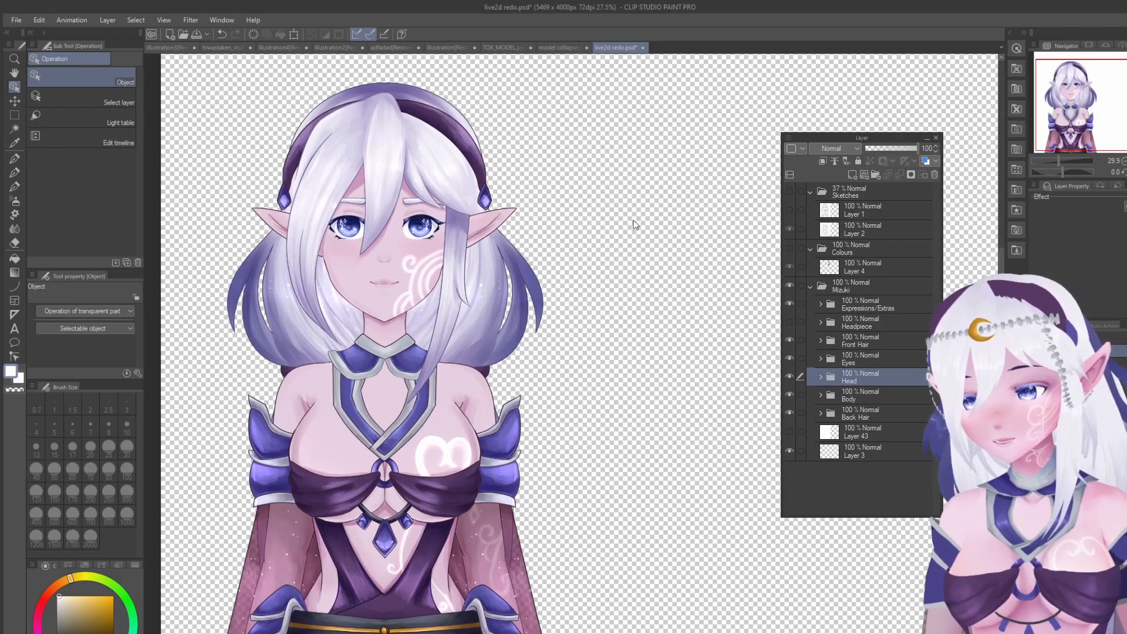
{"action": "left_click", "coordinate": [355, 304]}
{"action": "left_click_drag", "start_coordinate": [352, 298], "coordinate": [642, 312]}
{"action": "key", "text": "ctrl+z"}
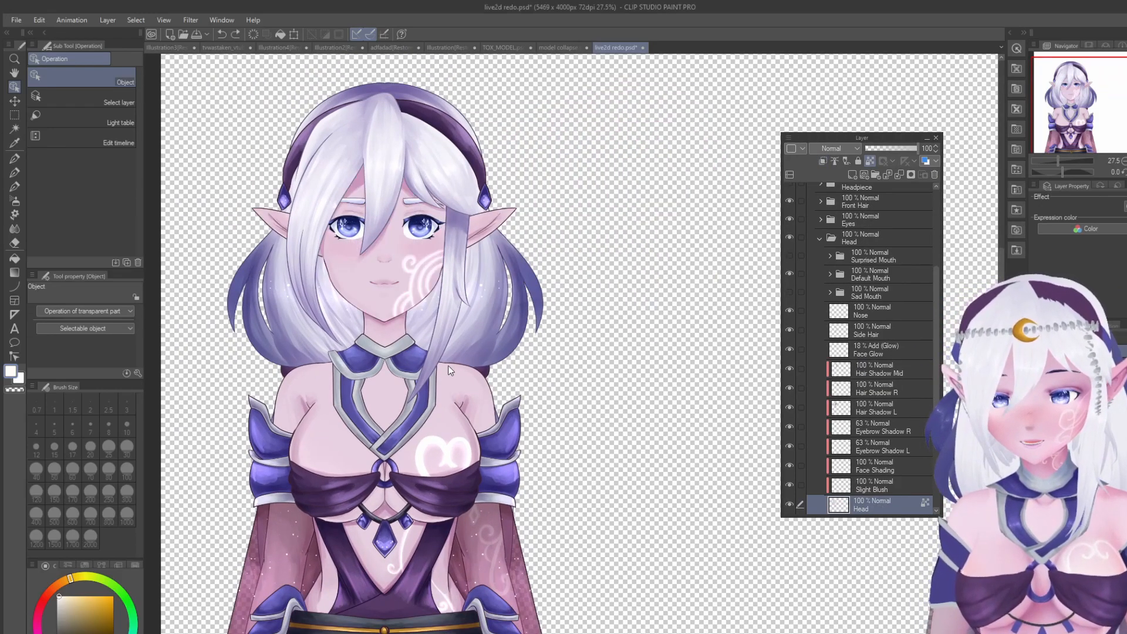
{"action": "left_click_drag", "start_coordinate": [376, 307], "coordinate": [653, 311]}
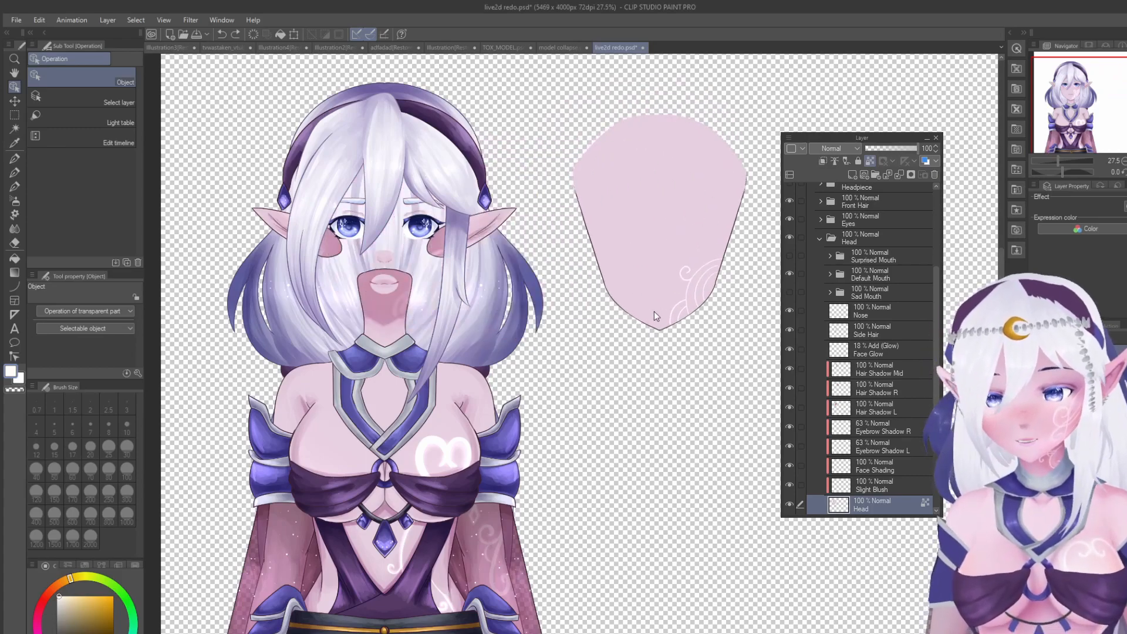
Step: Move both ears off the character and place one on each side of the detached head
{"action": "scroll", "coordinate": [653, 267], "scroll_direction": "up", "scroll_amount": 3}
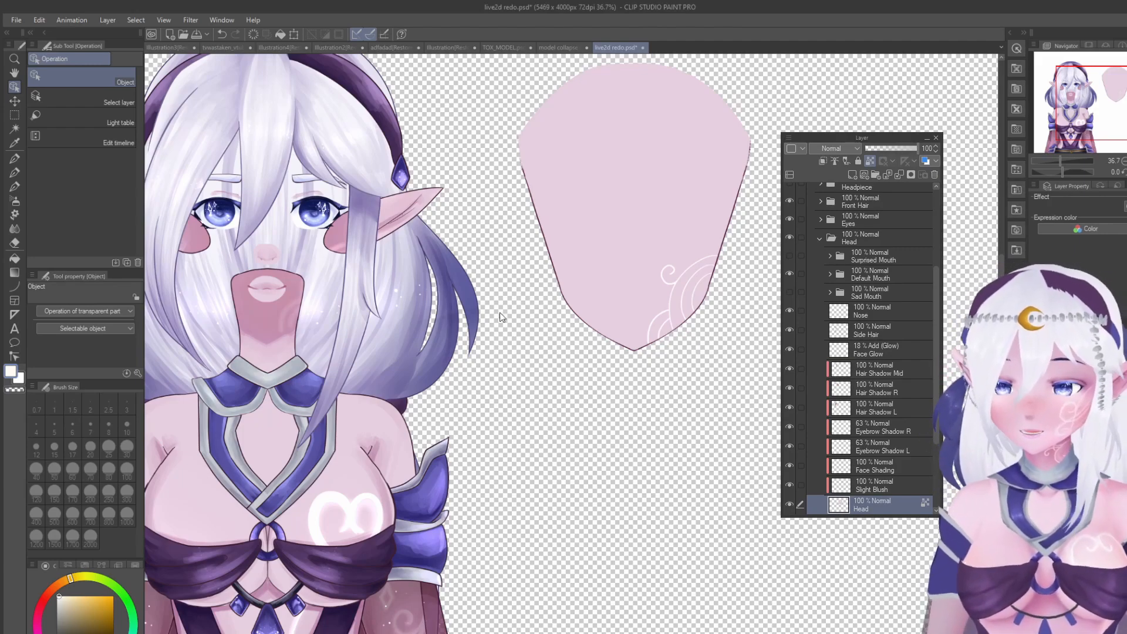
{"action": "scroll", "coordinate": [515, 326], "scroll_direction": "down", "scroll_amount": 2}
{"action": "left_click_drag", "start_coordinate": [428, 216], "coordinate": [761, 227]}
{"action": "left_click_drag", "start_coordinate": [199, 235], "coordinate": [452, 227]}
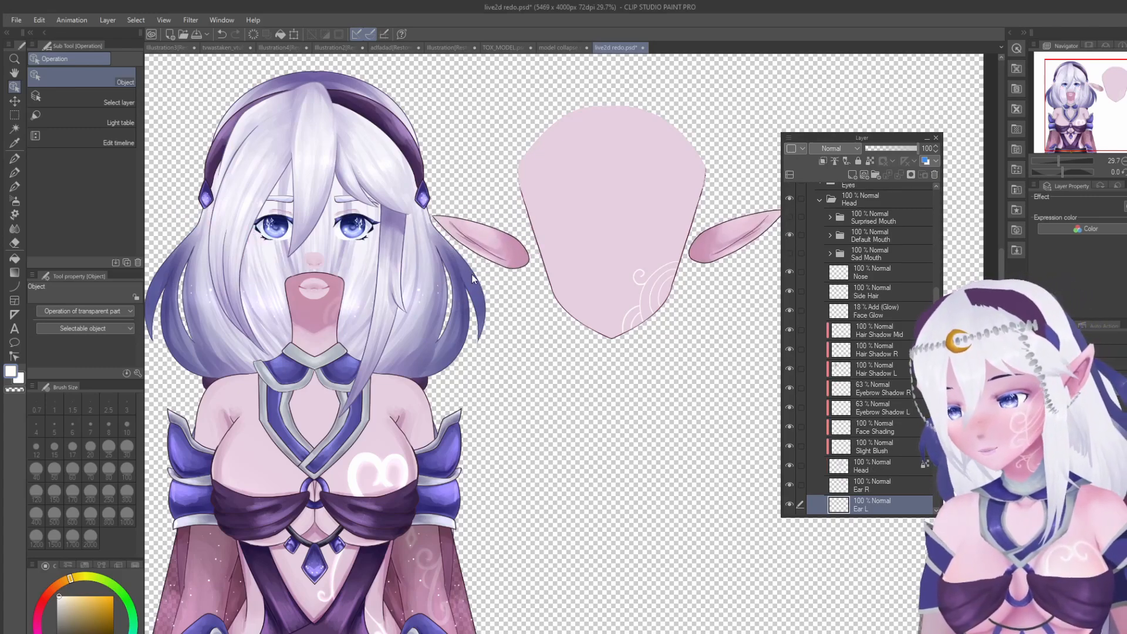
Step: Move the nose off the character's face to the empty canvas just below the detached head
{"action": "left_click_drag", "start_coordinate": [319, 257], "coordinate": [575, 355]}
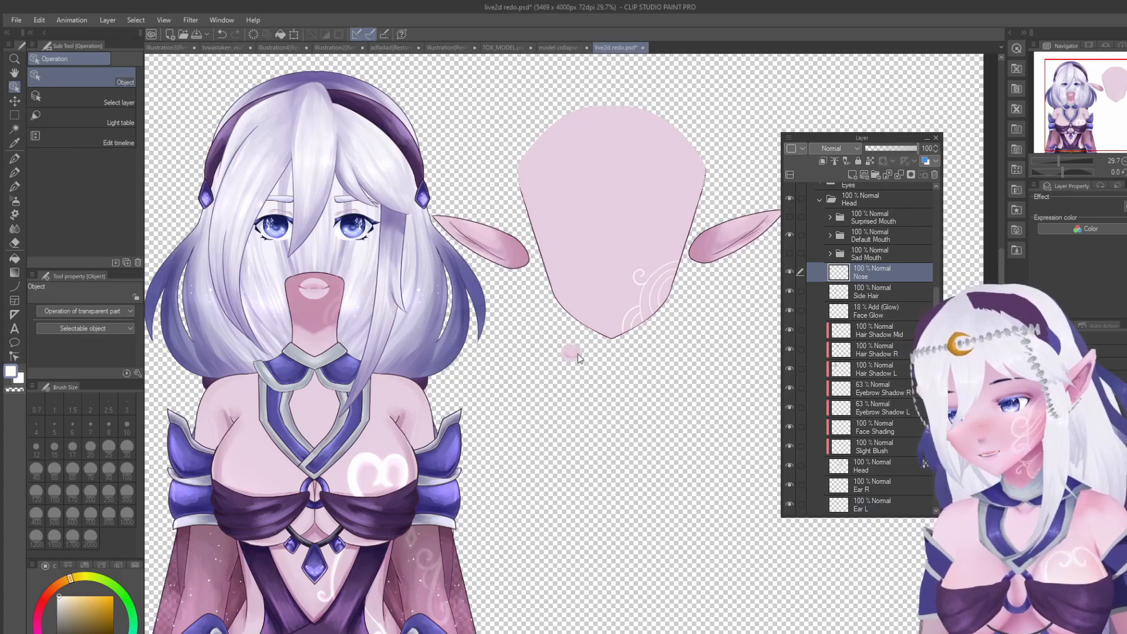
{"action": "scroll", "coordinate": [593, 344], "scroll_direction": "up", "scroll_amount": 2}
{"action": "scroll", "coordinate": [600, 336], "scroll_direction": "up", "scroll_amount": 1}
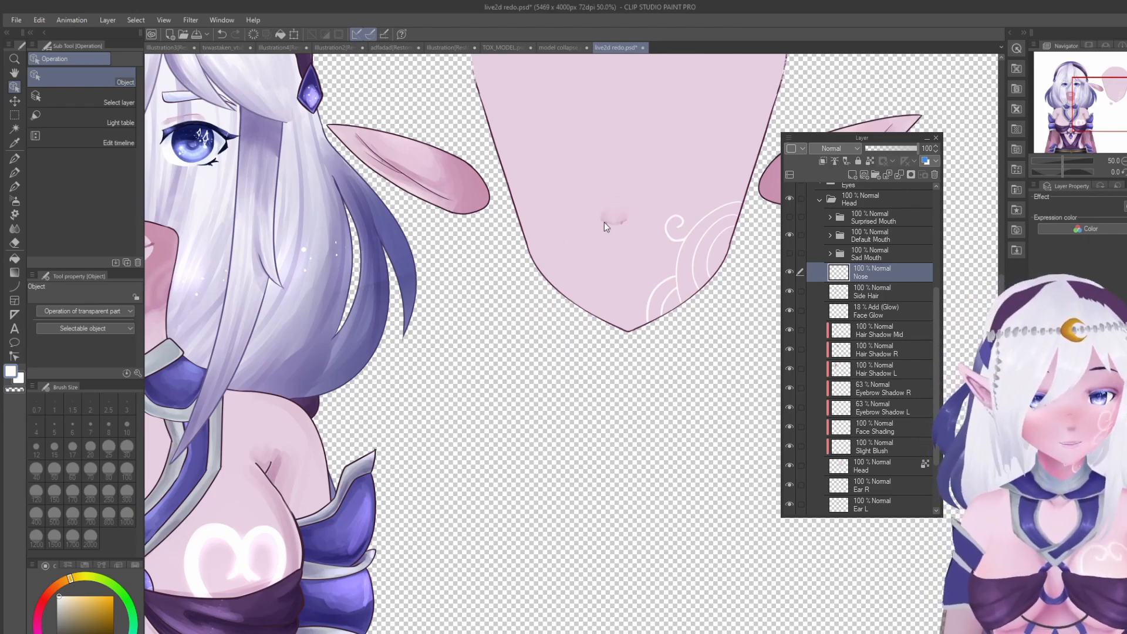
{"action": "scroll", "coordinate": [555, 305], "scroll_direction": "down", "scroll_amount": 4}
{"action": "scroll", "coordinate": [543, 200], "scroll_direction": "up", "scroll_amount": 2}
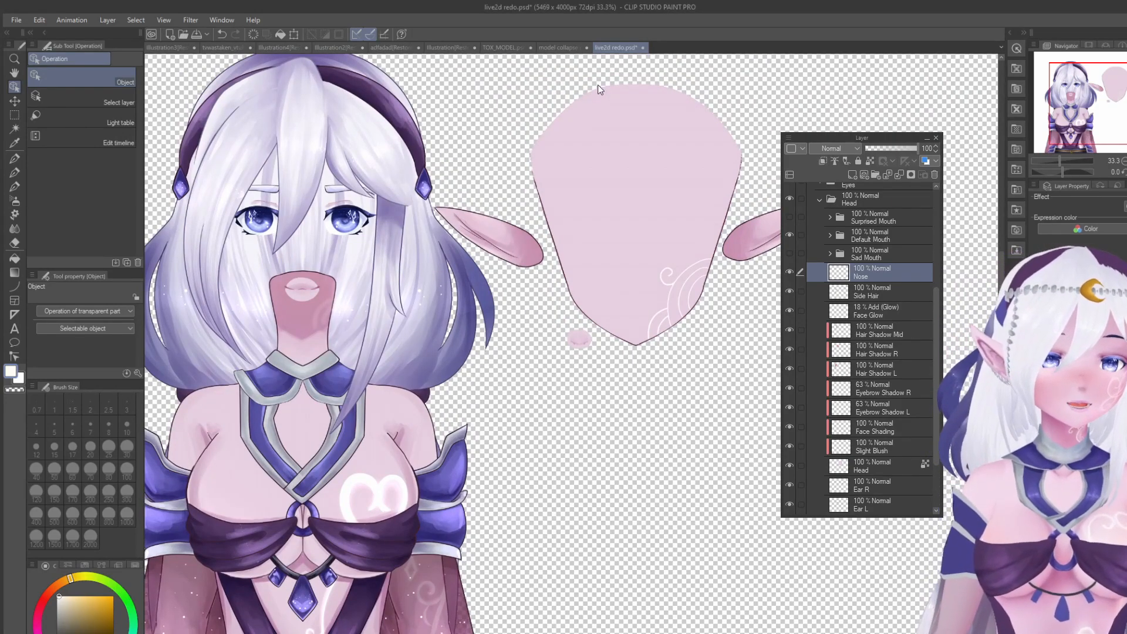
Step: Move the default mouth's upper lip off the face to the empty canvas above the detached ear
{"action": "scroll", "coordinate": [551, 194], "scroll_direction": "up", "scroll_amount": 1}
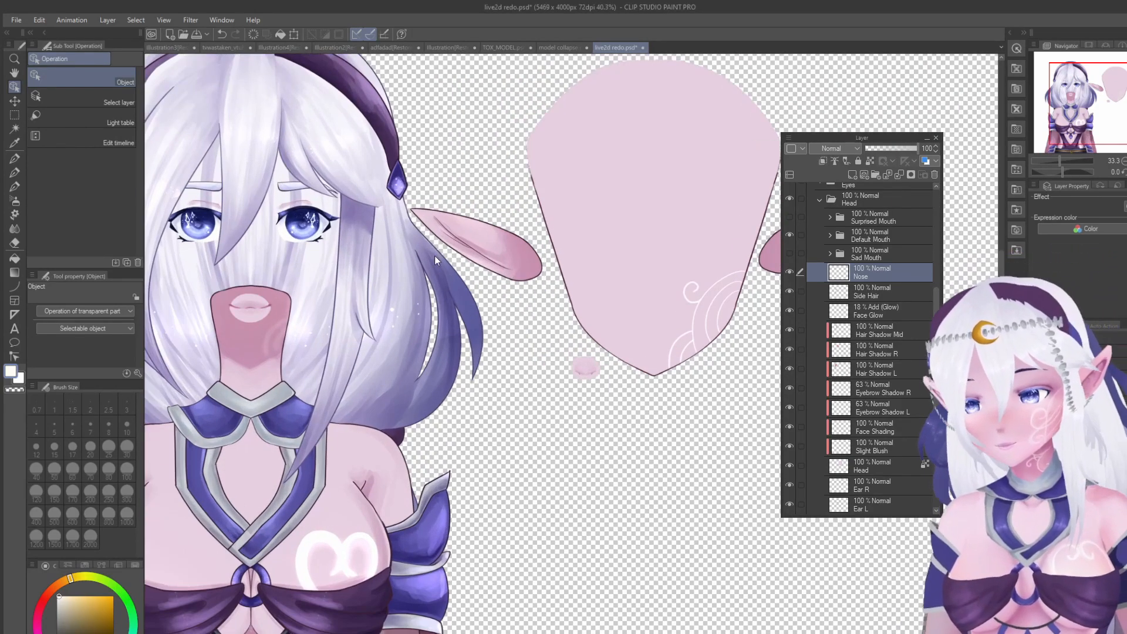
{"action": "left_click_drag", "start_coordinate": [514, 127], "coordinate": [519, 133]}
{"action": "left_click_drag", "start_coordinate": [397, 94], "coordinate": [452, 128]}
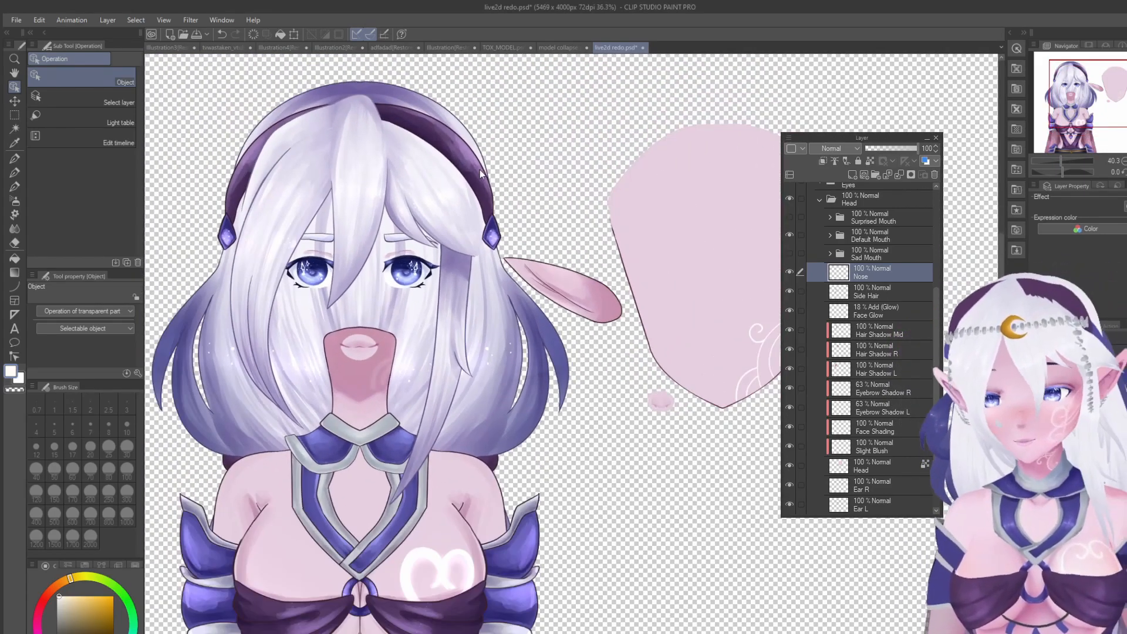
{"action": "scroll", "coordinate": [332, 406], "scroll_direction": "up", "scroll_amount": 1}
{"action": "scroll", "coordinate": [739, 178], "scroll_direction": "up", "scroll_amount": 1}
{"action": "scroll", "coordinate": [549, 219], "scroll_direction": "up", "scroll_amount": 2}
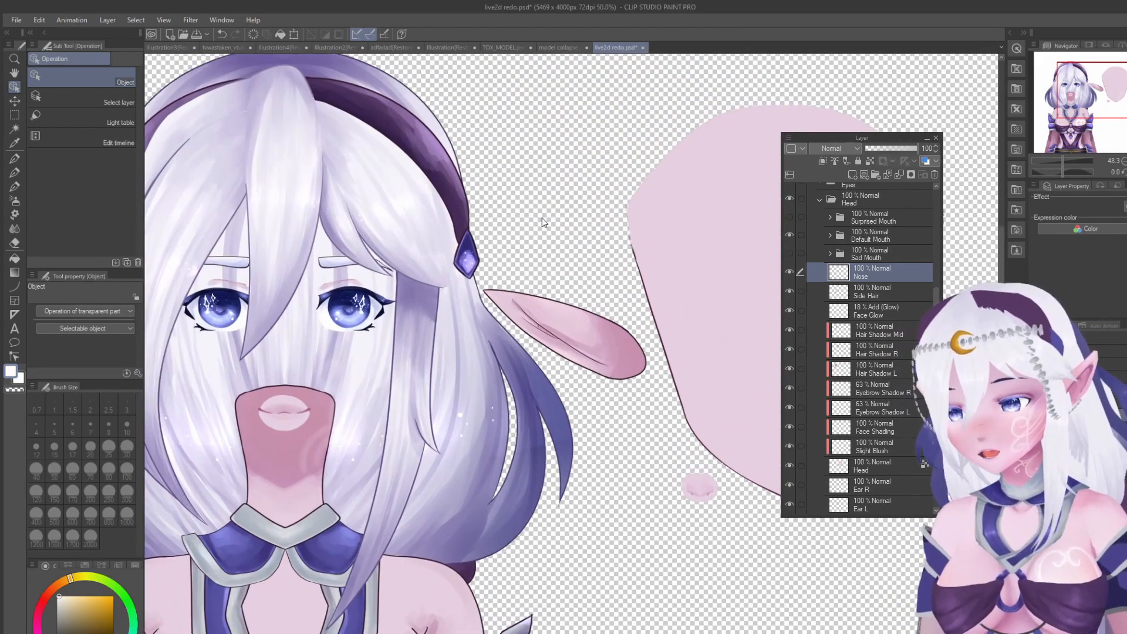
{"action": "scroll", "coordinate": [521, 198], "scroll_direction": "up", "scroll_amount": 1}
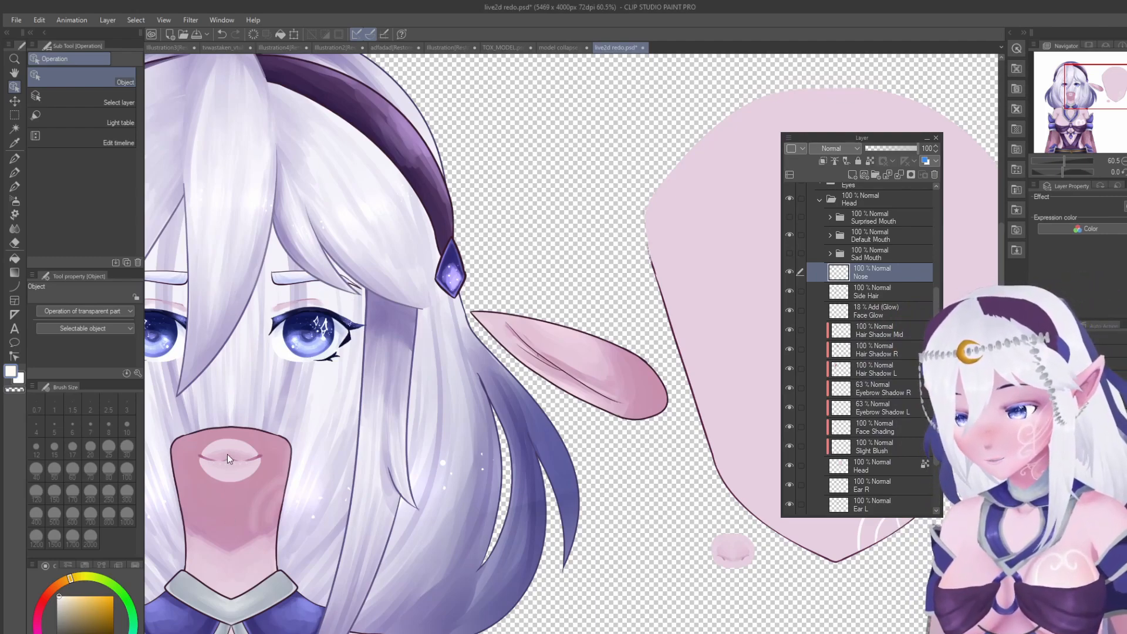
{"action": "left_click_drag", "start_coordinate": [227, 453], "coordinate": [251, 463]}
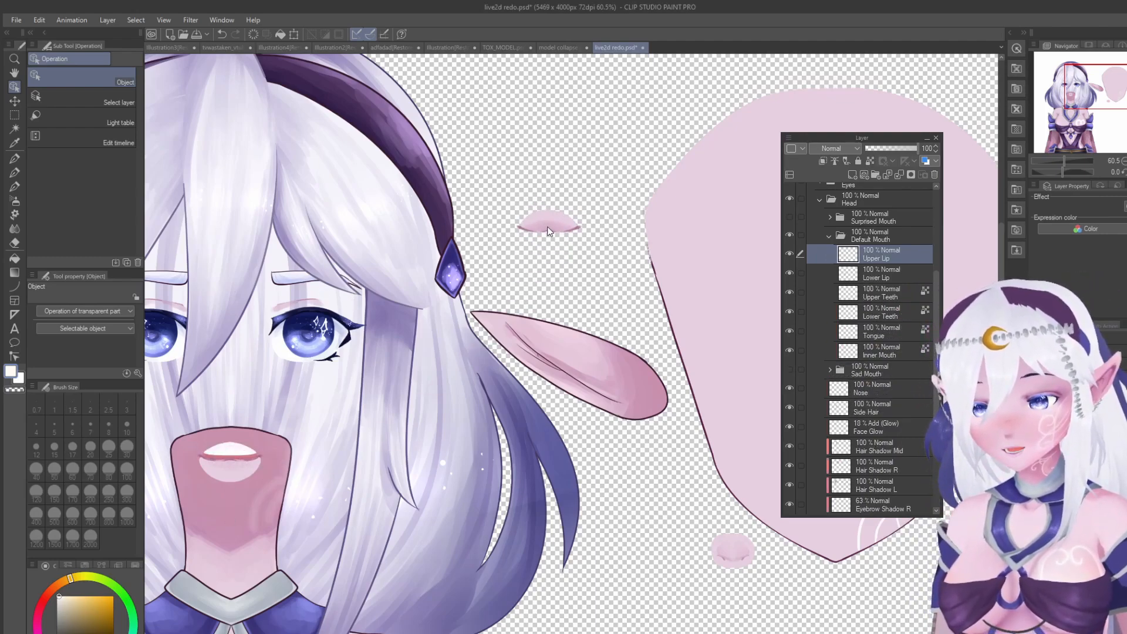
Step: Place the default mouth's lower lip beneath the detached upper lip and shift the upper lip slightly higher
{"action": "scroll", "coordinate": [559, 215], "scroll_direction": "up", "scroll_amount": 1}
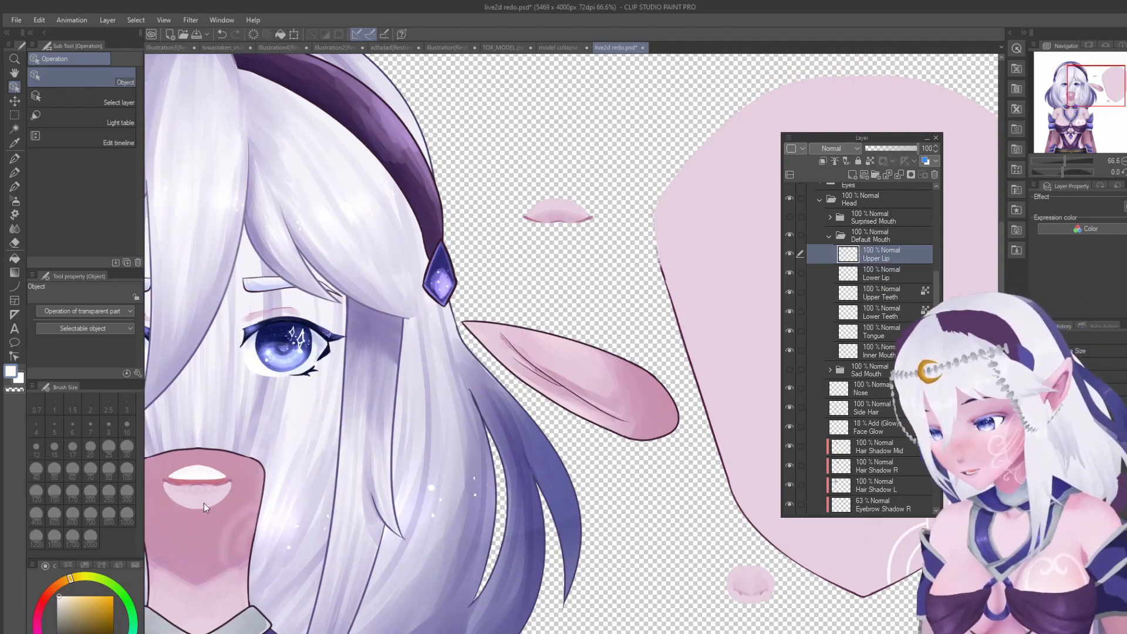
{"action": "left_click_drag", "start_coordinate": [204, 503], "coordinate": [655, 344]}
{"action": "left_click_drag", "start_coordinate": [570, 273], "coordinate": [569, 276]}
{"action": "left_click_drag", "start_coordinate": [569, 217], "coordinate": [588, 201]}
{"action": "left_click", "coordinate": [577, 267]}
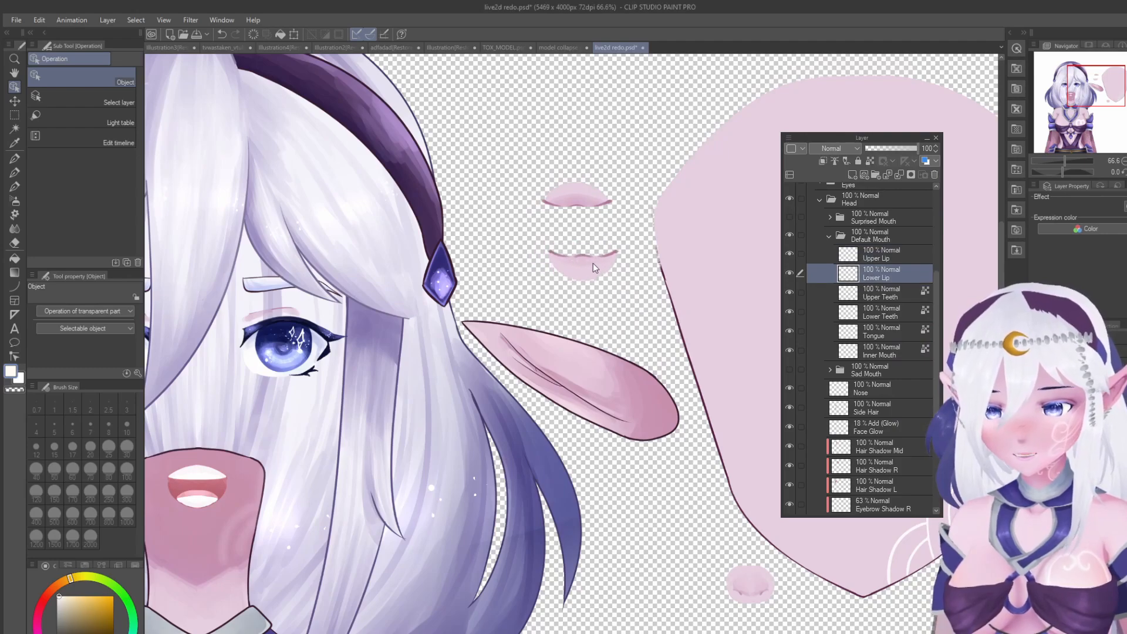
Step: Move the default mouth's upper teeth above, lower teeth beneath and tongue onto the detached inner mouth
{"action": "left_click_drag", "start_coordinate": [197, 486], "coordinate": [464, 259]}
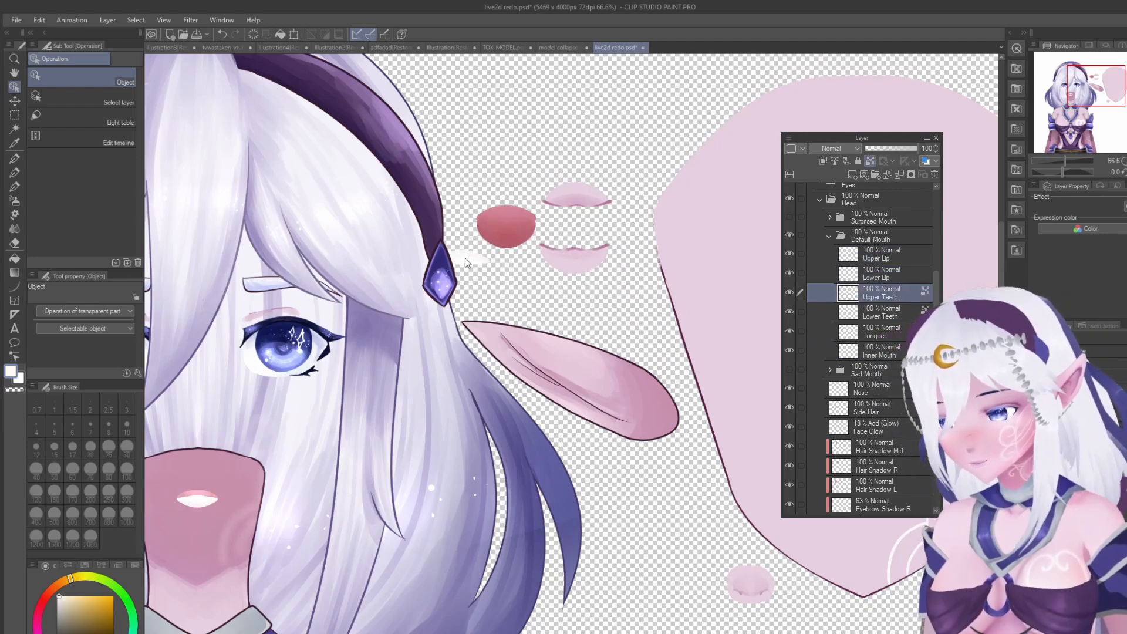
{"action": "left_click_drag", "start_coordinate": [204, 506], "coordinate": [509, 266]}
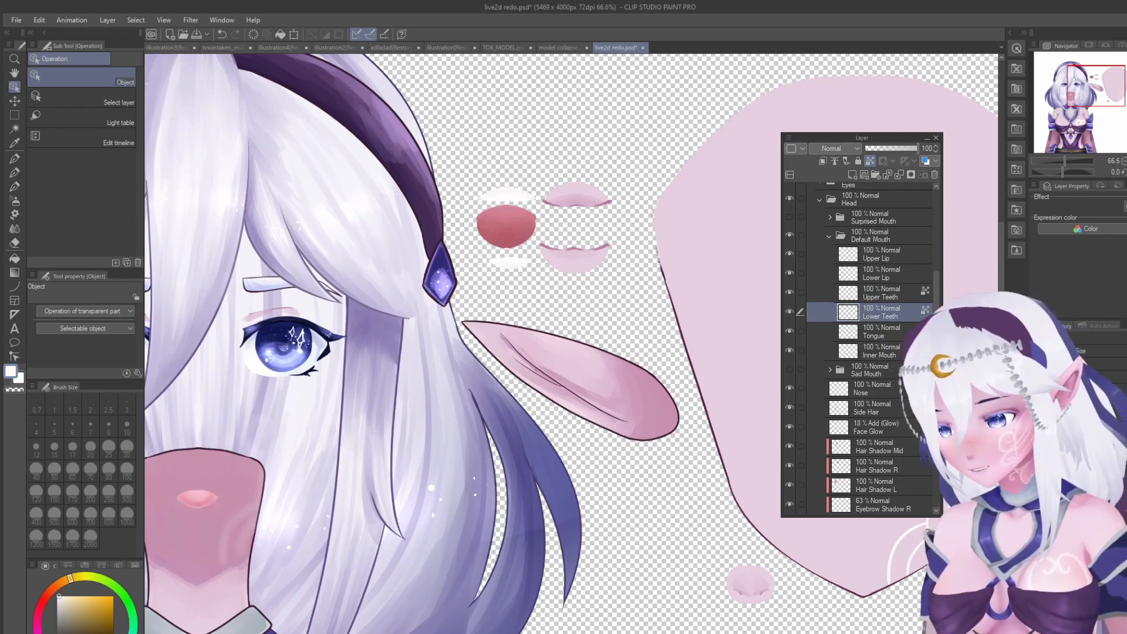
{"action": "left_click_drag", "start_coordinate": [203, 499], "coordinate": [519, 234]}
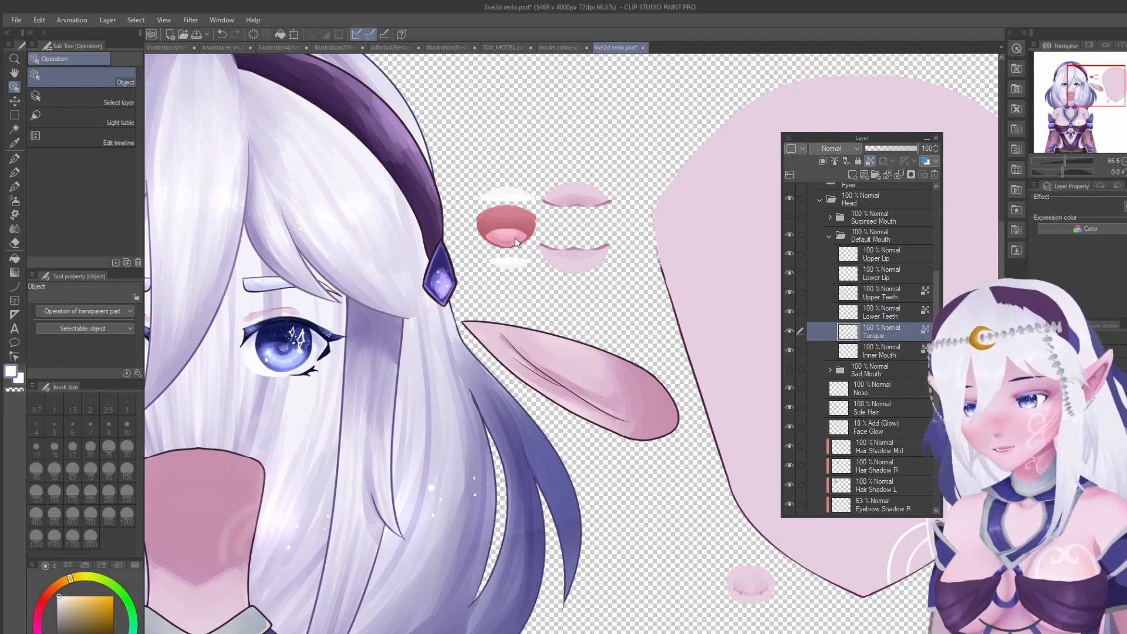
{"action": "scroll", "coordinate": [556, 189], "scroll_direction": "down", "scroll_amount": 2}
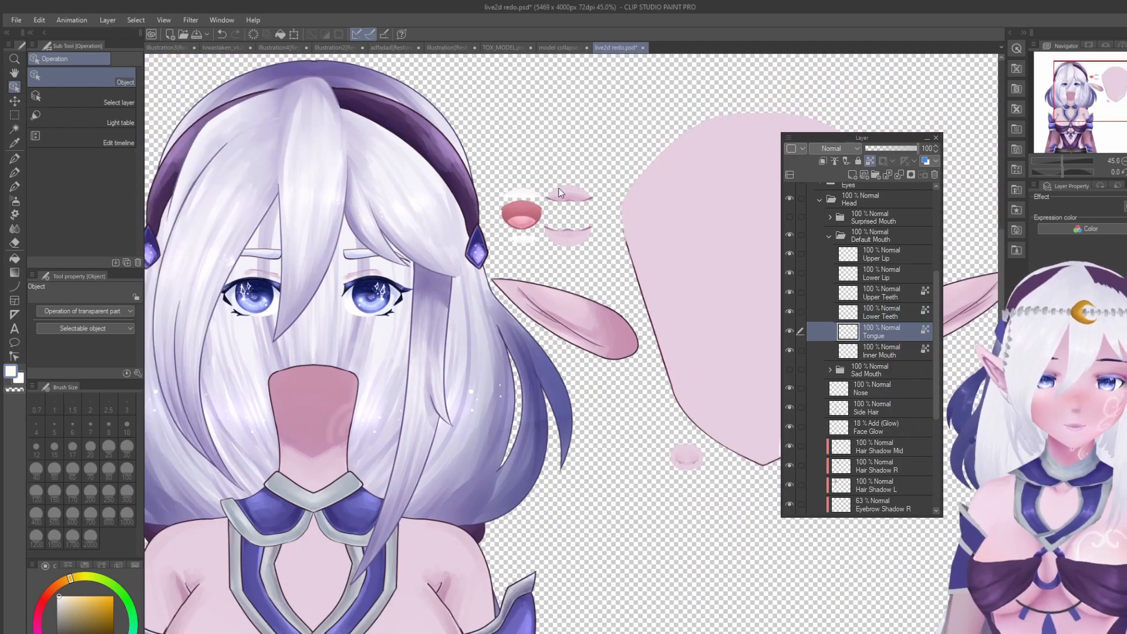
Step: Shift the default mouth's detached upper lip slightly down, closer to the detached lower lip
{"action": "scroll", "coordinate": [569, 192], "scroll_direction": "up", "scroll_amount": 6}
{"action": "left_click", "coordinate": [572, 220]}
{"action": "left_click_drag", "start_coordinate": [572, 220], "coordinate": [590, 241]}
{"action": "scroll", "coordinate": [590, 233], "scroll_direction": "up", "scroll_amount": 2}
{"action": "scroll", "coordinate": [875, 267], "scroll_direction": "up", "scroll_amount": 8}
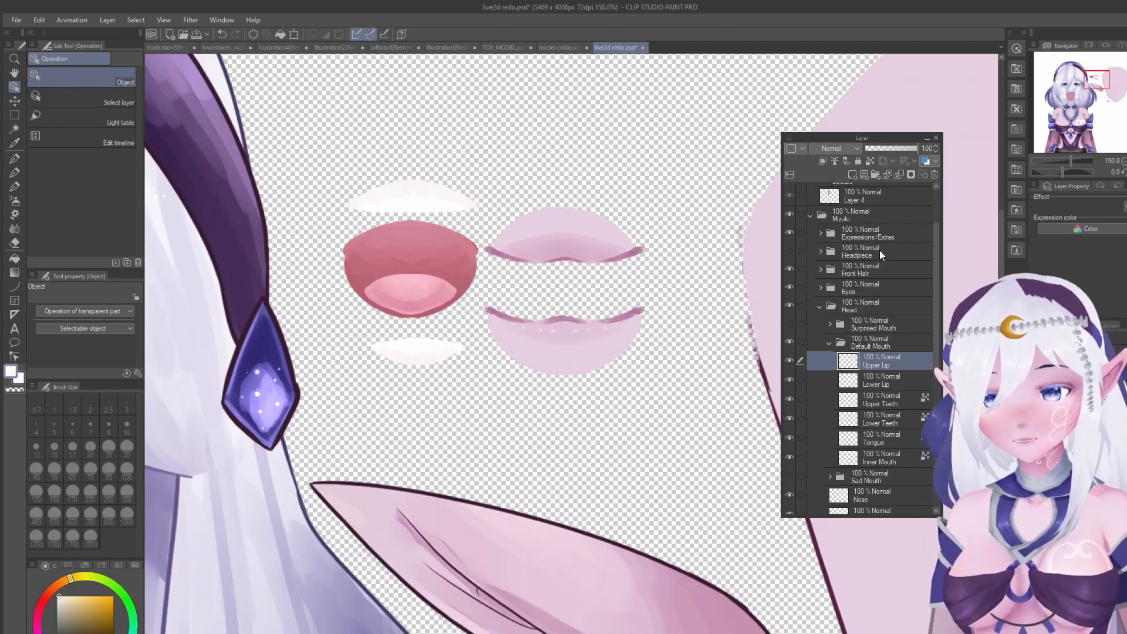
Step: Move Layer 5 out of the Sketches folder to the top of the layer stack
{"action": "left_click", "coordinate": [860, 210]}
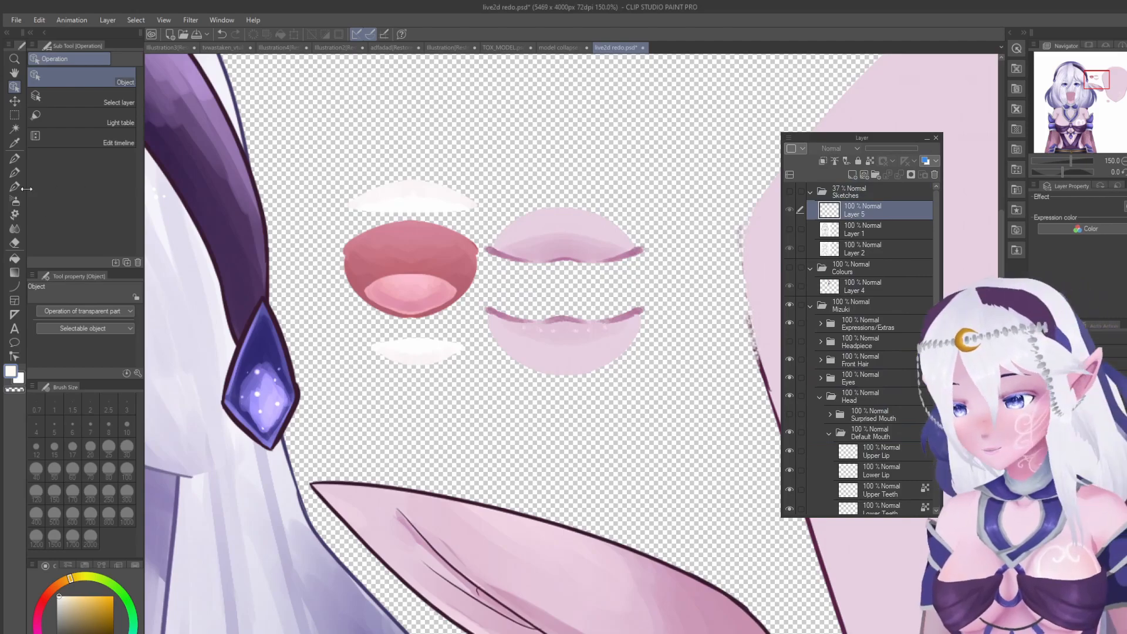
{"action": "key", "text": "p"}
{"action": "left_click_drag", "start_coordinate": [872, 212], "coordinate": [870, 189]}
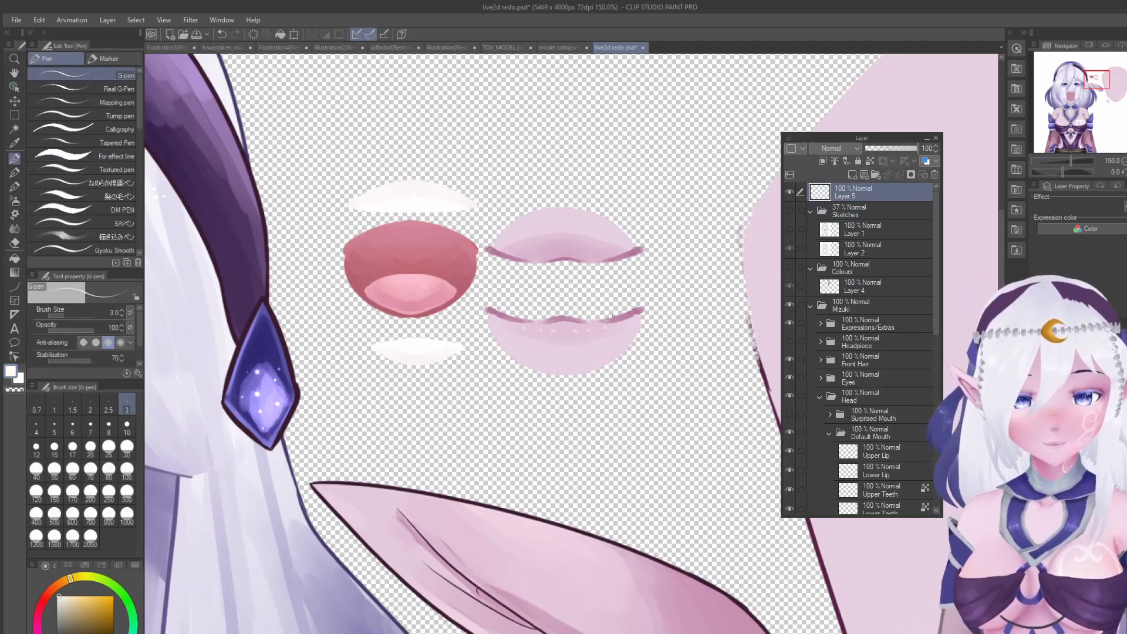
Step: Sketch a thin black upturned mouth line with the G-pen on the empty canvas above the detached lips
{"action": "left_click_drag", "start_coordinate": [562, 166], "coordinate": [565, 208]}
{"action": "scroll", "coordinate": [566, 209], "scroll_direction": "up", "scroll_amount": 2}
{"action": "key", "text": "x"}
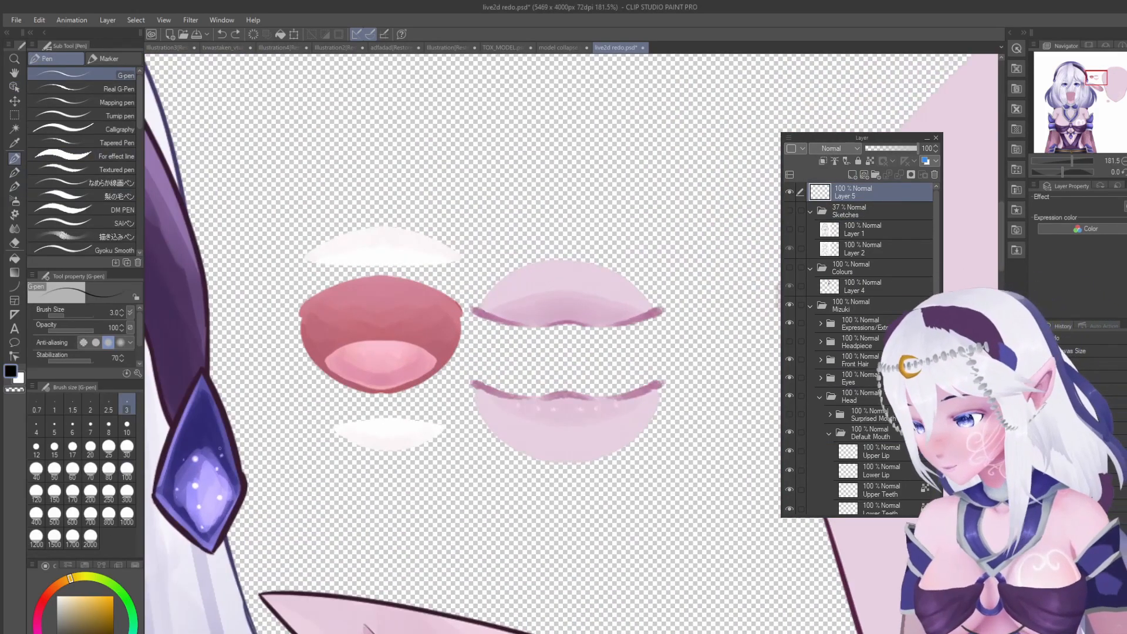
{"action": "left_click_drag", "start_coordinate": [478, 201], "coordinate": [511, 215]}
{"action": "left_click_drag", "start_coordinate": [629, 200], "coordinate": [643, 199]}
{"action": "key", "text": "ctrl+z"}
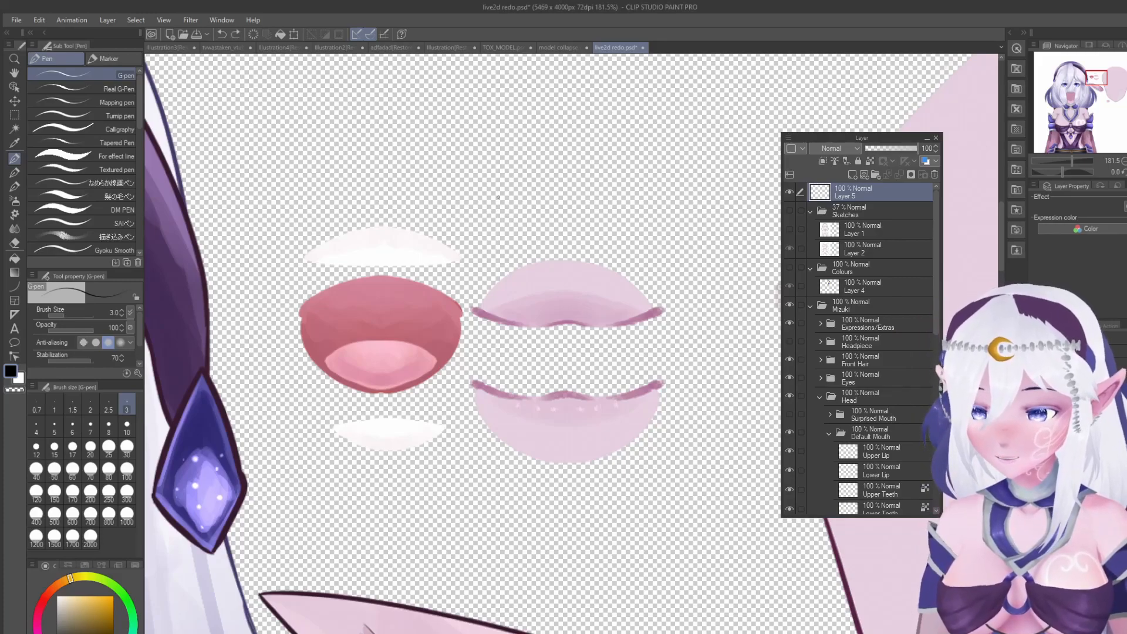
{"action": "key", "text": "ctrl+z"}
{"action": "left_click_drag", "start_coordinate": [496, 196], "coordinate": [560, 222]}
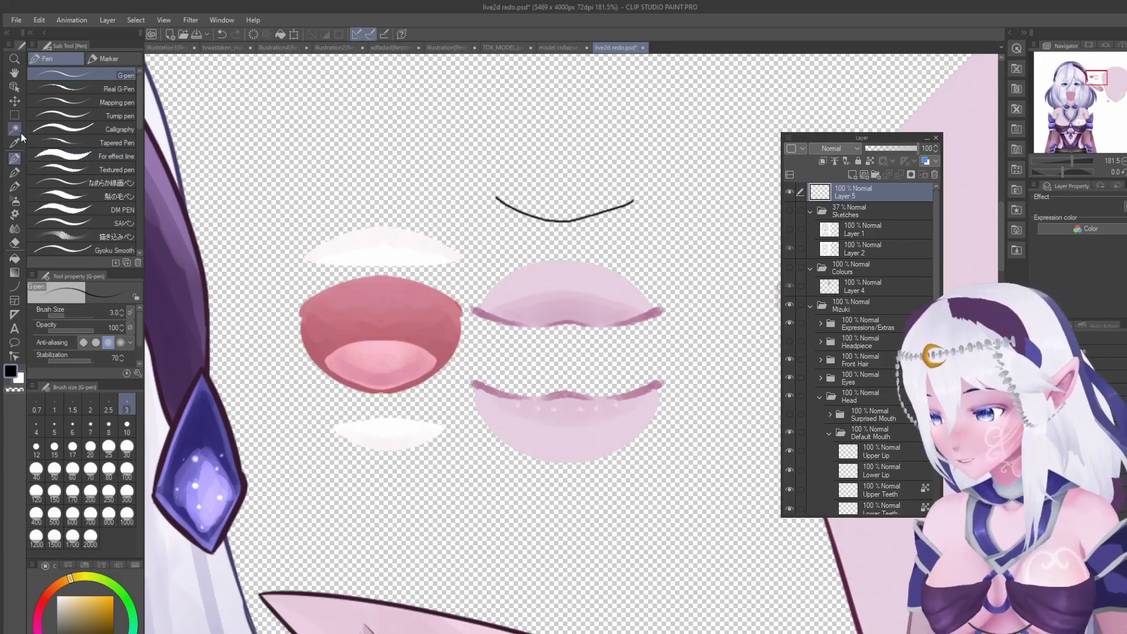
Step: Copy the mouth line with a rectangular selection, paste it onto its own layer and clear the selection
{"action": "left_click", "coordinate": [15, 115]}
{"action": "left_click_drag", "start_coordinate": [433, 131], "coordinate": [682, 251]}
{"action": "key", "text": "ctrl+c"}
{"action": "key", "text": "ctrl+v"}
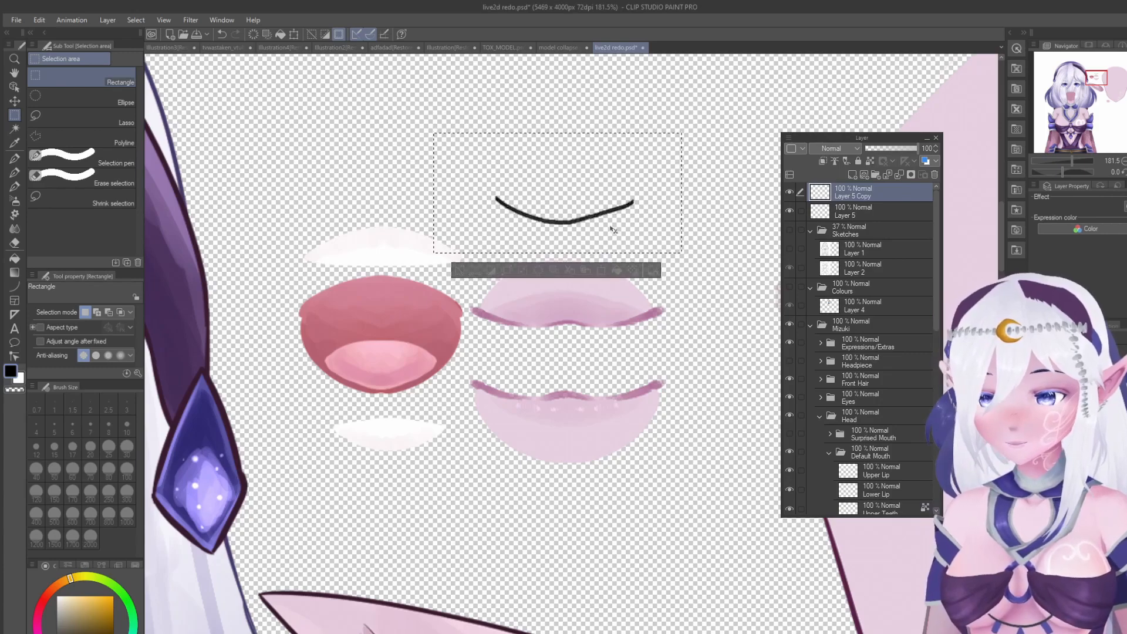
{"action": "left_click", "coordinate": [383, 286]}
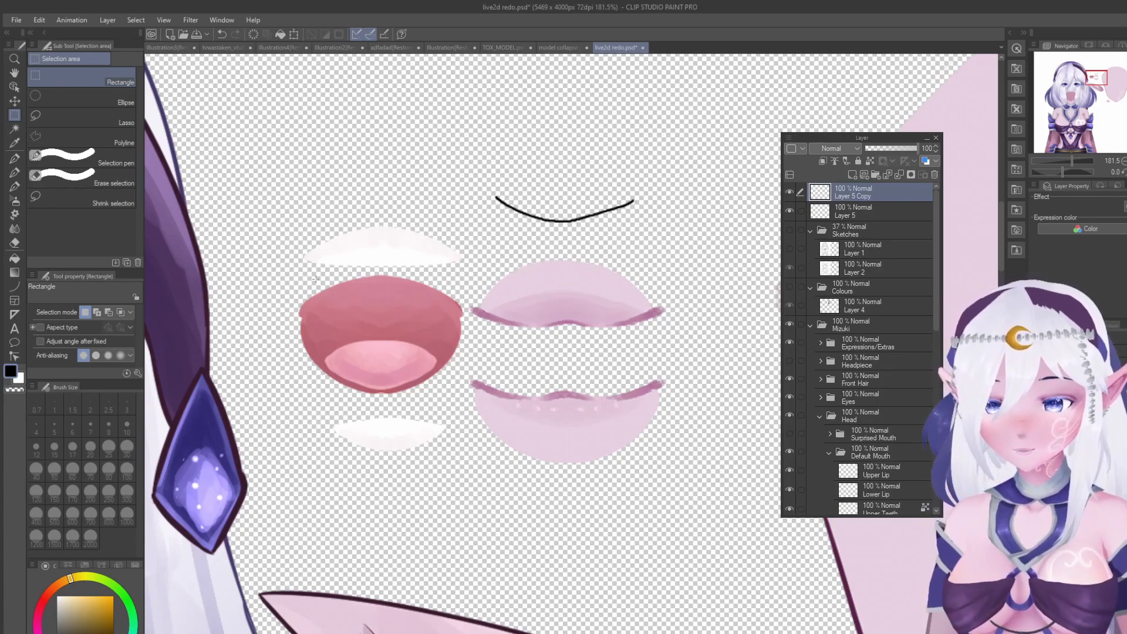
Step: Add a new layer and paint a pale pink upper lip shape above the mouth line with the G-pen at size 10
{"action": "left_click", "coordinate": [14, 158]}
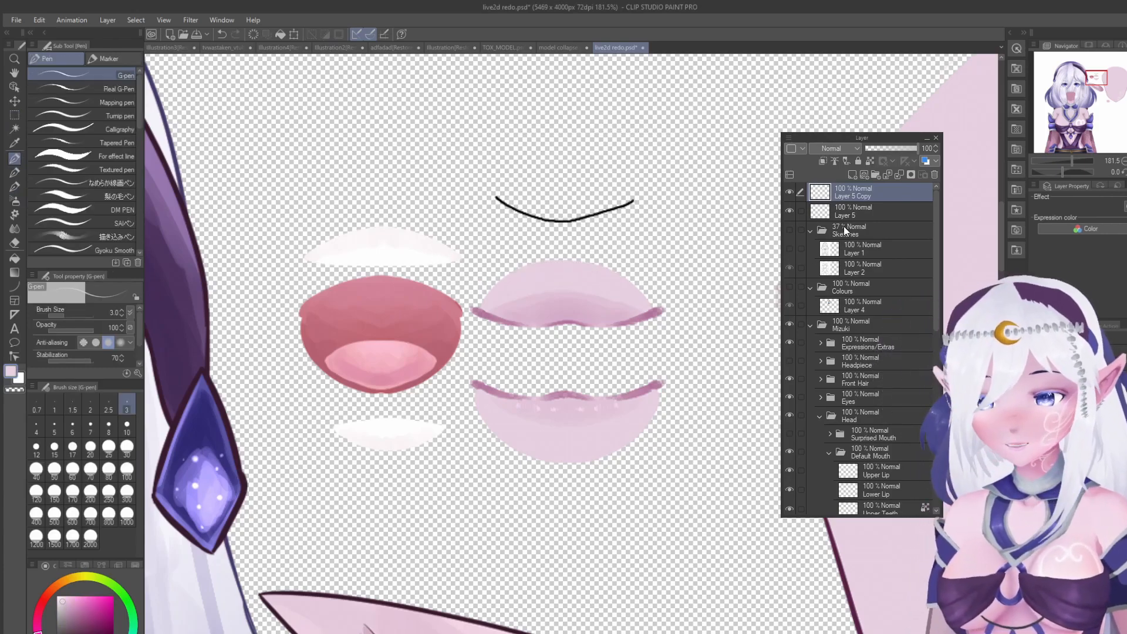
{"action": "left_click", "coordinate": [856, 176]}
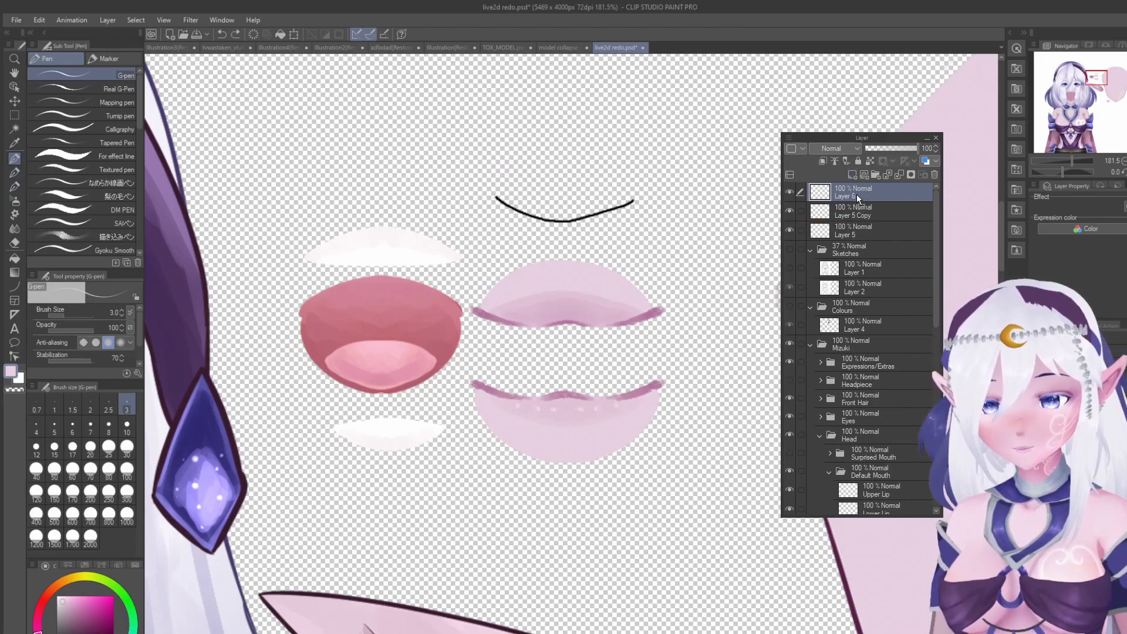
{"action": "scroll", "coordinate": [549, 153], "scroll_direction": "up", "scroll_amount": 1}
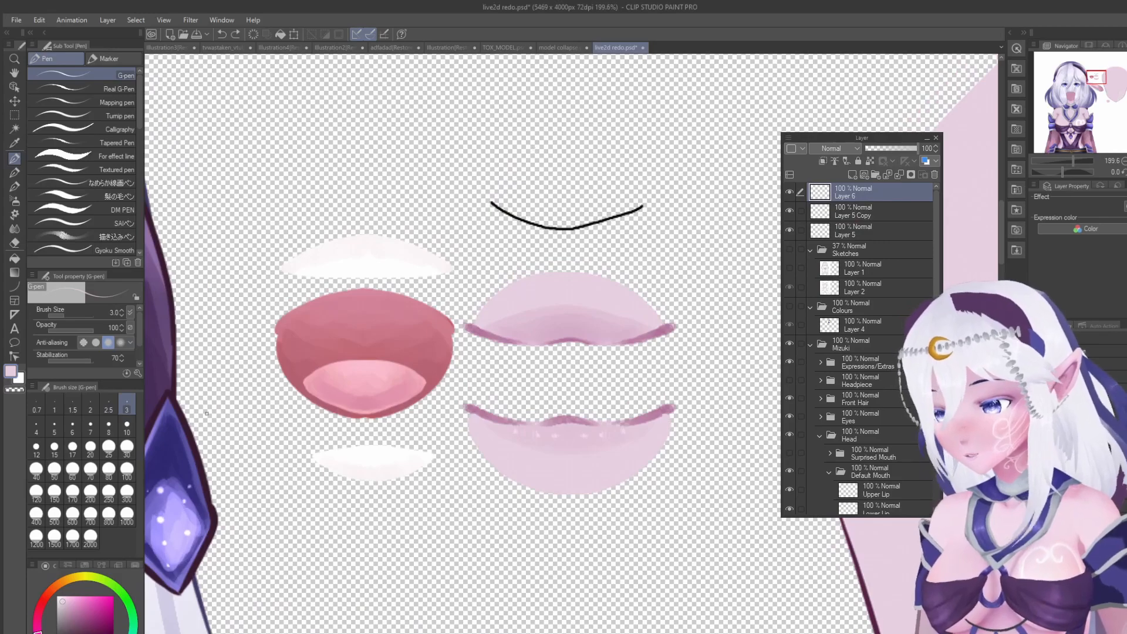
{"action": "left_click", "coordinate": [127, 426]}
{"action": "mouse_move", "coordinate": [516, 179]}
{"action": "left_mouse_down"}
{"action": "mouse_move", "coordinate": [581, 178]}
{"action": "mouse_move", "coordinate": [622, 195]}
{"action": "left_mouse_up"}
{"action": "key", "text": "ctrl+z"}
{"action": "mouse_move", "coordinate": [528, 173]}
{"action": "left_mouse_down"}
{"action": "mouse_move", "coordinate": [606, 177]}
{"action": "mouse_move", "coordinate": [634, 195]}
{"action": "left_mouse_up"}
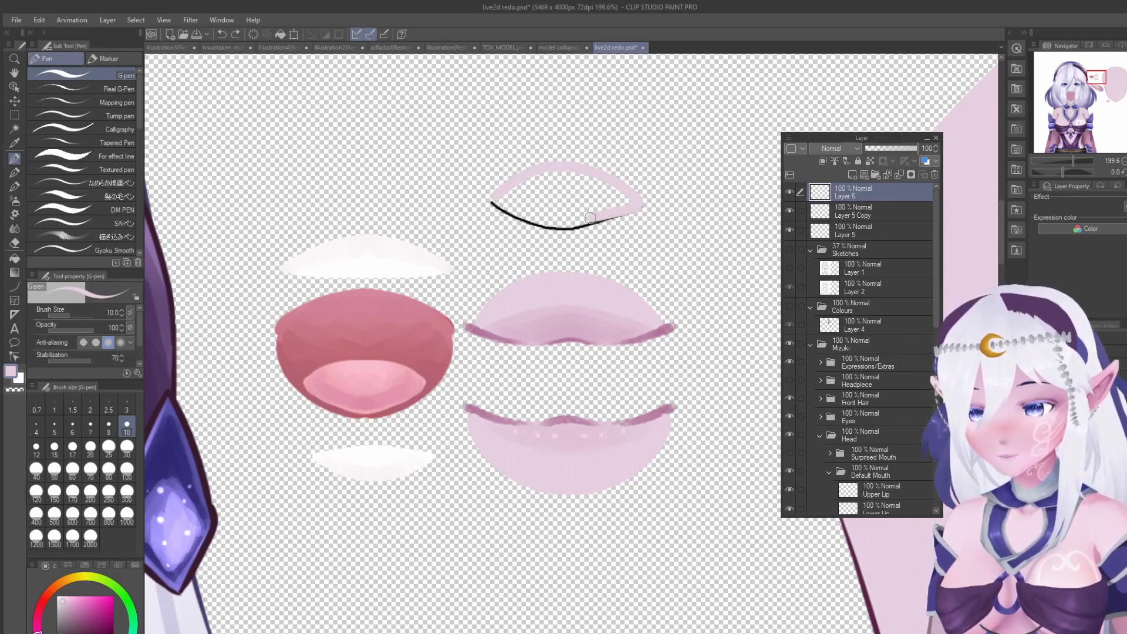
{"action": "mouse_move", "coordinate": [537, 179]}
{"action": "left_mouse_down"}
{"action": "mouse_move", "coordinate": [522, 196]}
{"action": "mouse_move", "coordinate": [560, 212]}
{"action": "left_mouse_up"}
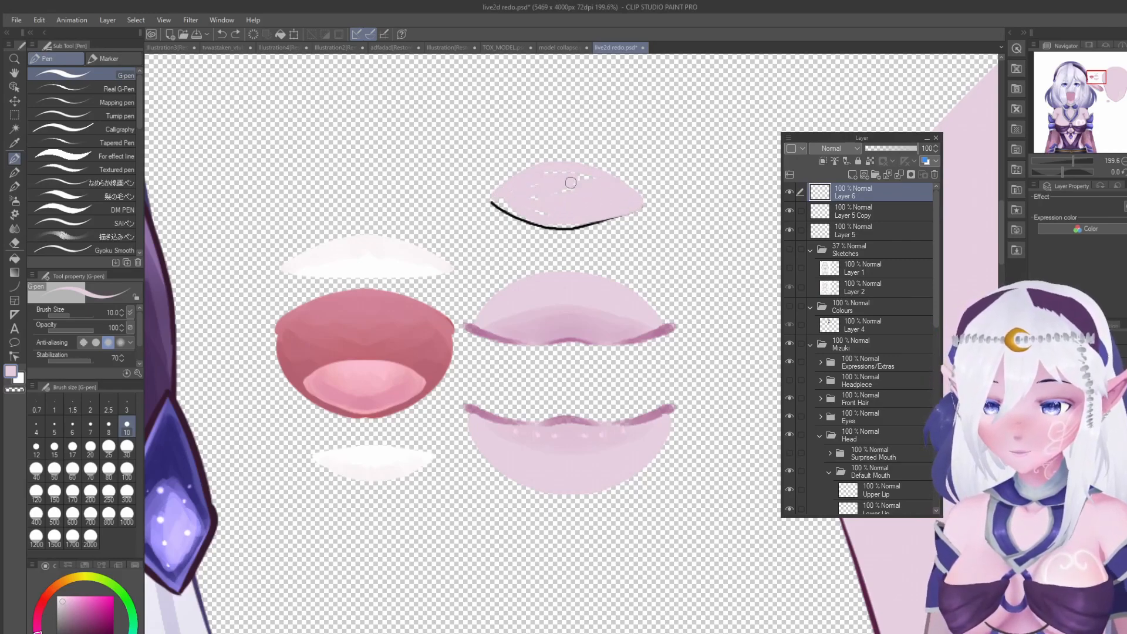
Step: Add a layer beneath Layer 5 and paint a pale pink lower lip shape under the mouth line
{"action": "left_click", "coordinate": [829, 227]}
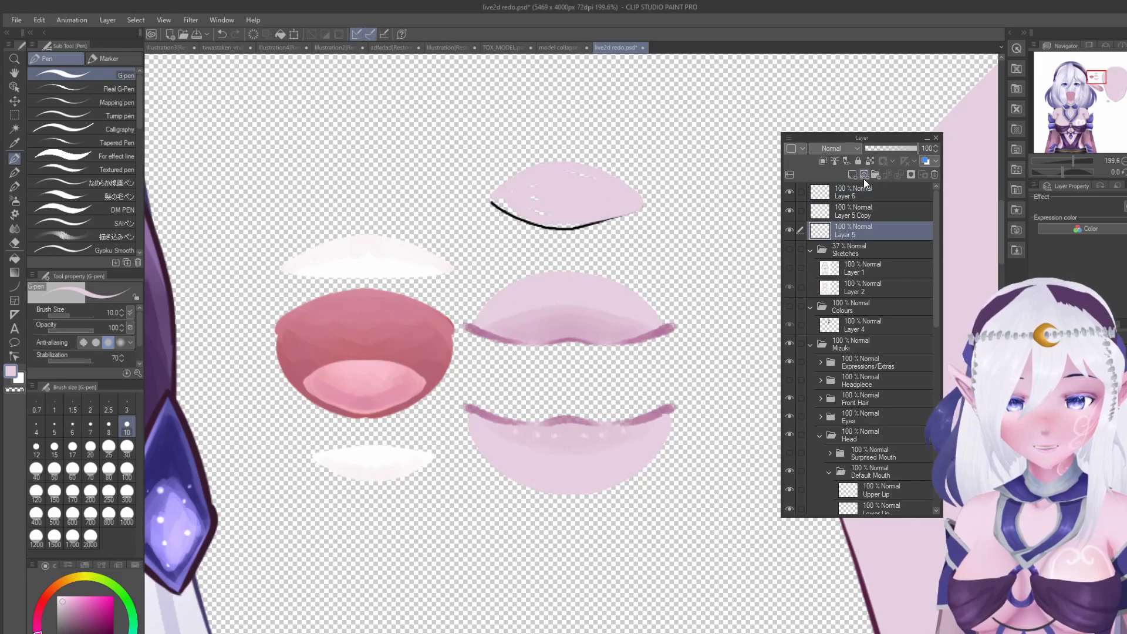
{"action": "left_click", "coordinate": [865, 176]}
{"action": "mouse_move", "coordinate": [491, 218]}
{"action": "left_mouse_down"}
{"action": "mouse_move", "coordinate": [533, 263]}
{"action": "mouse_move", "coordinate": [599, 251]}
{"action": "left_mouse_up"}
{"action": "mouse_move", "coordinate": [493, 222]}
{"action": "left_mouse_down"}
{"action": "mouse_move", "coordinate": [568, 240]}
{"action": "mouse_move", "coordinate": [517, 231]}
{"action": "mouse_move", "coordinate": [567, 246]}
{"action": "mouse_move", "coordinate": [522, 249]}
{"action": "mouse_move", "coordinate": [603, 234]}
{"action": "left_mouse_up"}
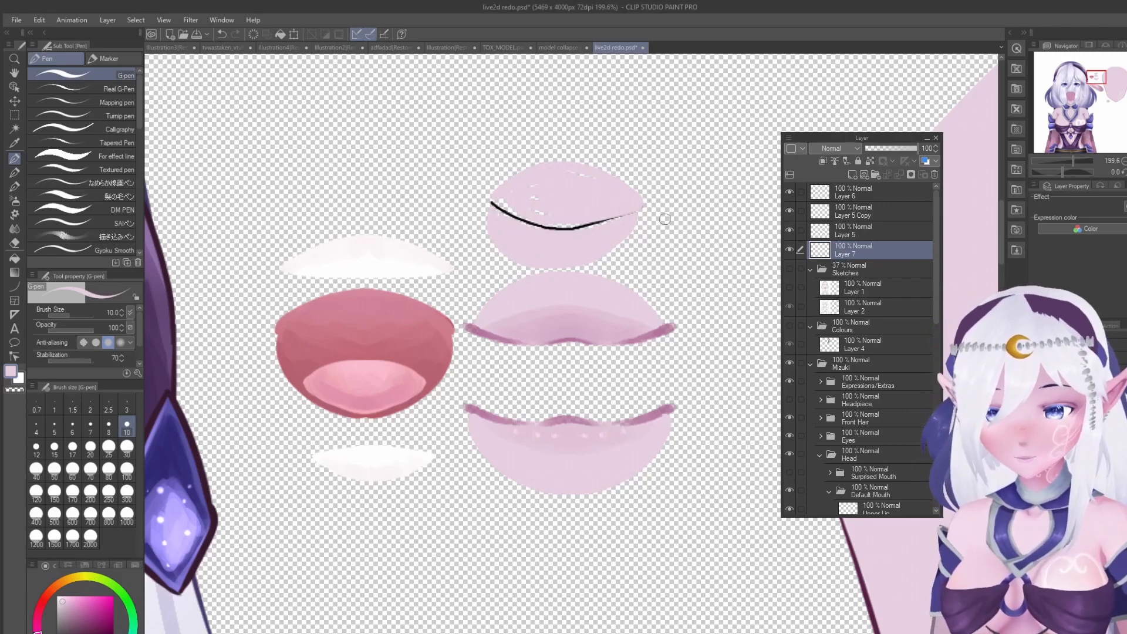
Step: Undo the painted lip shapes, the pasted line, the mouth line and the extra layers
{"action": "scroll", "coordinate": [659, 229], "scroll_direction": "down", "scroll_amount": 6}
{"action": "key", "text": "ctrl+z"}
{"action": "key", "text": "ctrl+z"}
{"action": "key", "text": "ctrl+z"}
{"action": "key", "text": "ctrl+z"}
{"action": "key", "text": "ctrl+z"}
{"action": "key", "text": "ctrl+z"}
{"action": "key", "text": "ctrl+z"}
{"action": "key", "text": "ctrl+z"}
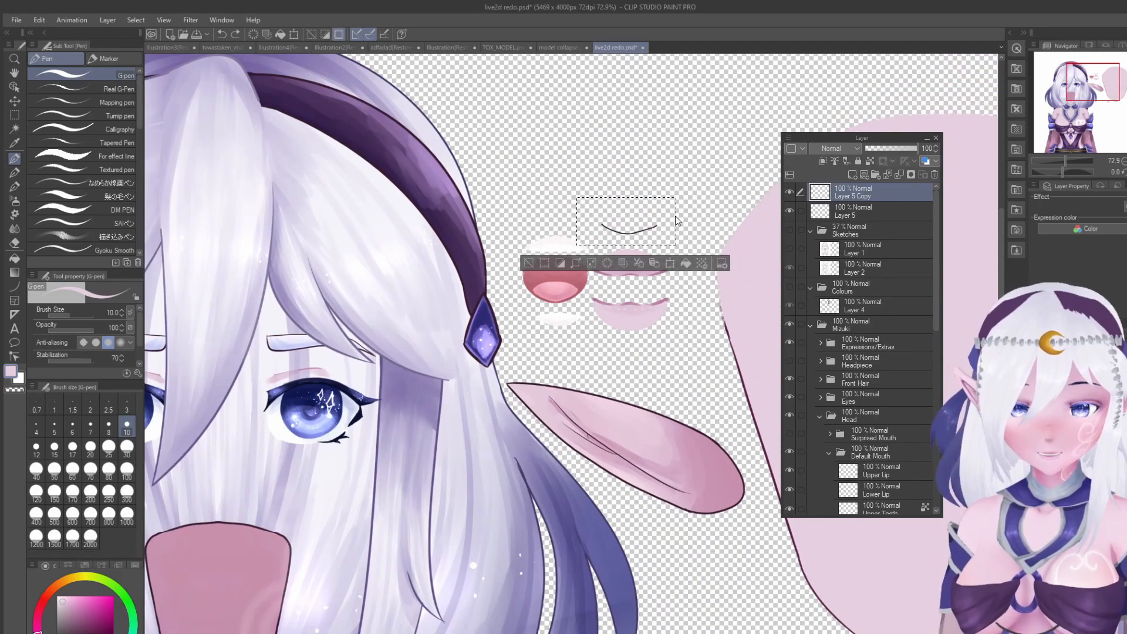
{"action": "key", "text": "ctrl+z"}
{"action": "key", "text": "ctrl+z"}
Step: Add a new top layer and draw a thin black closed-smile line above the detached mouth with the Curve tool
{"action": "scroll", "coordinate": [681, 224], "scroll_direction": "down", "scroll_amount": 4}
{"action": "scroll", "coordinate": [676, 183], "scroll_direction": "up", "scroll_amount": 5}
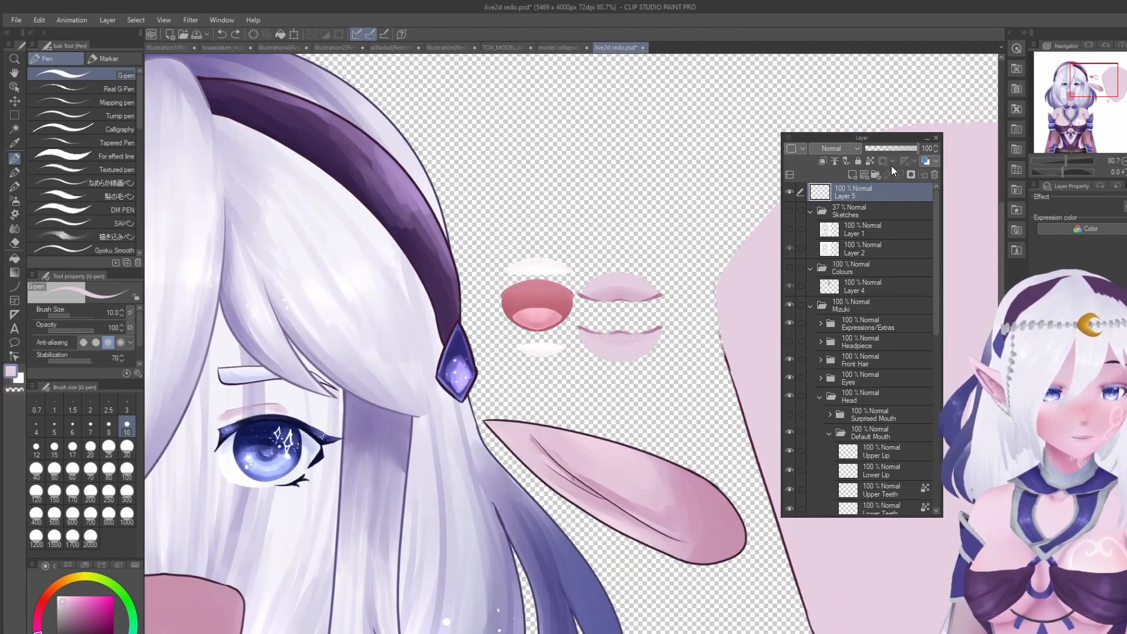
{"action": "left_click", "coordinate": [851, 175]}
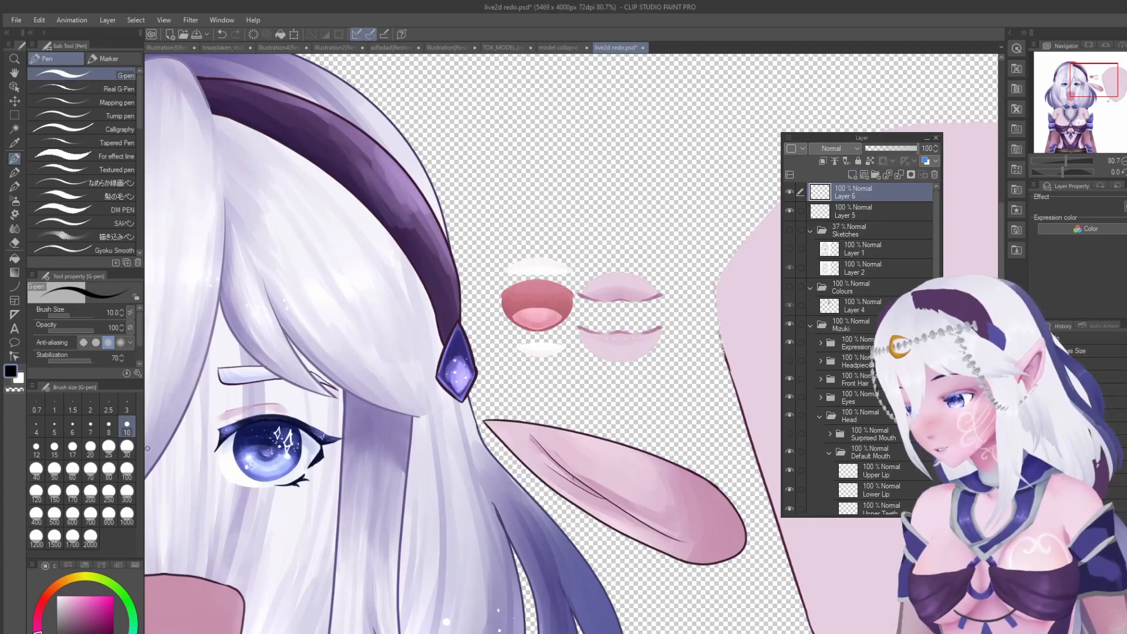
{"action": "scroll", "coordinate": [471, 254], "scroll_direction": "up", "scroll_amount": 1}
{"action": "left_click", "coordinate": [15, 286]}
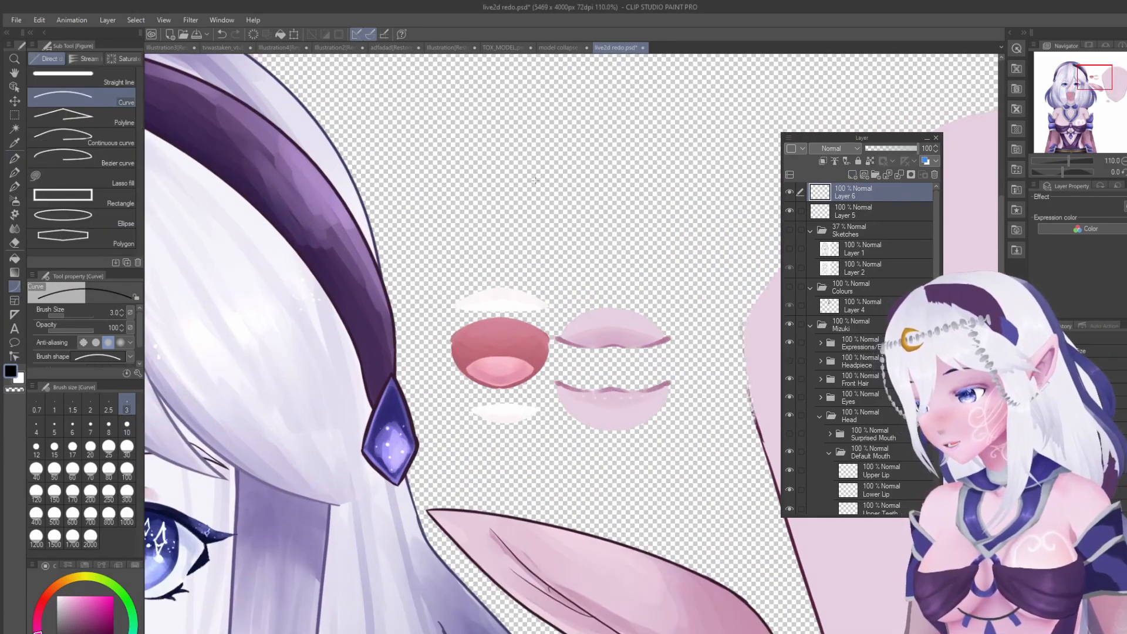
{"action": "scroll", "coordinate": [420, 231], "scroll_direction": "up", "scroll_amount": 2}
{"action": "left_click_drag", "start_coordinate": [401, 225], "coordinate": [576, 218]}
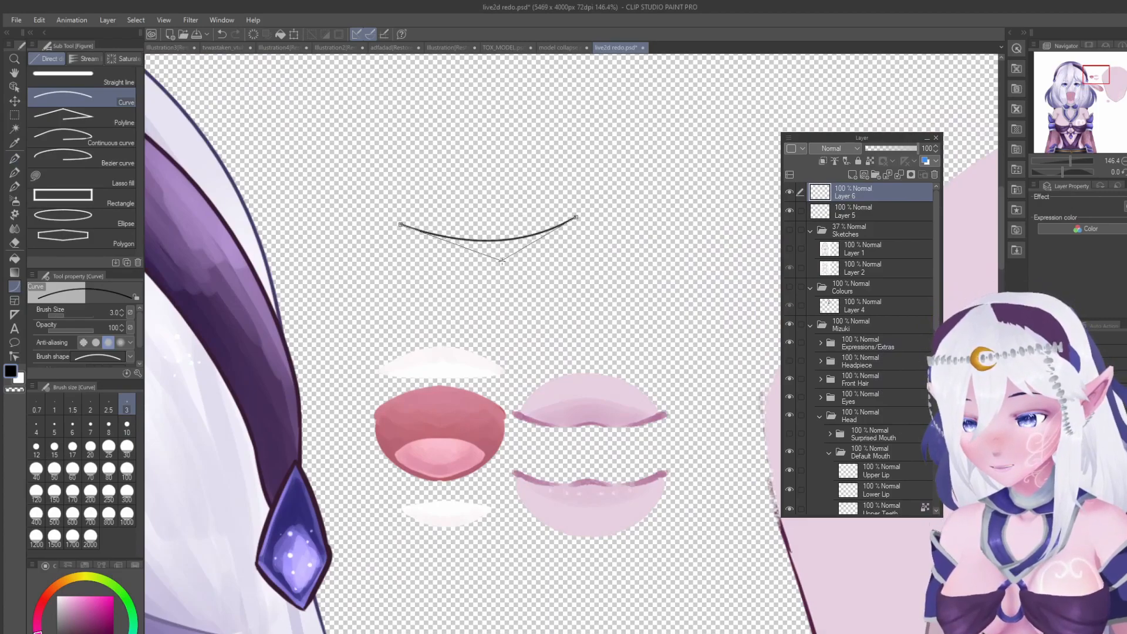
{"action": "left_click_drag", "start_coordinate": [559, 243], "coordinate": [510, 266]}
{"action": "left_click_drag", "start_coordinate": [472, 132], "coordinate": [502, 165]}
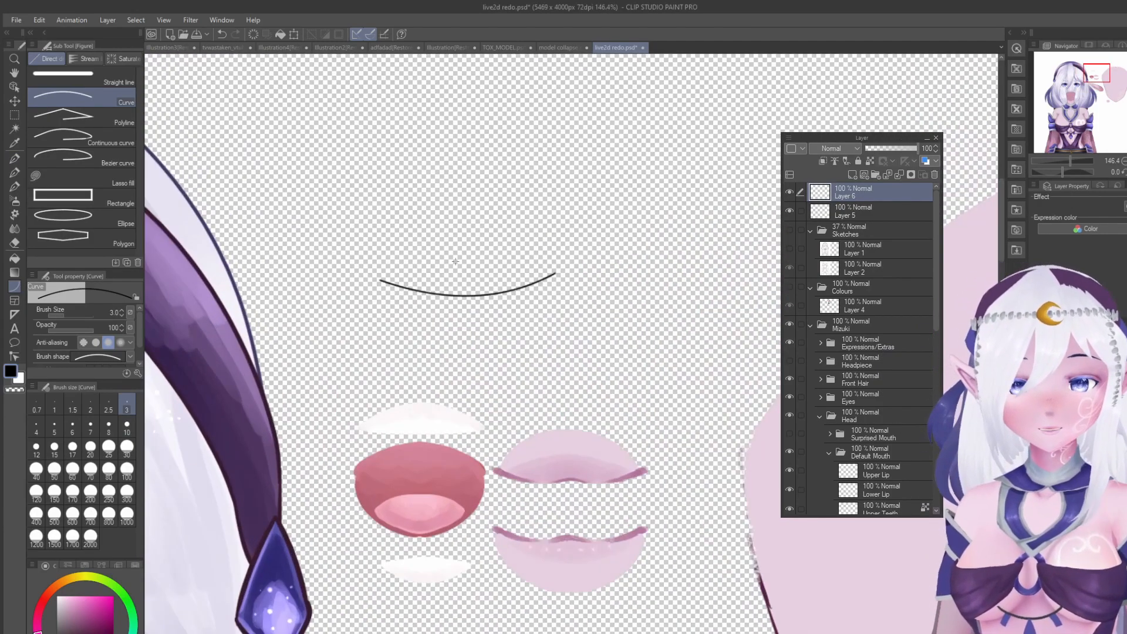
Step: Draw an open smiling mouth outline beside the smile line from a shallow upper curve and a deep lower curve
{"action": "scroll", "coordinate": [508, 336], "scroll_direction": "down", "scroll_amount": 2}
{"action": "scroll", "coordinate": [668, 253], "scroll_direction": "up", "scroll_amount": 4}
{"action": "left_click_drag", "start_coordinate": [542, 240], "coordinate": [747, 241]}
{"action": "left_click", "coordinate": [626, 286]}
{"action": "left_click_drag", "start_coordinate": [543, 243], "coordinate": [747, 241]}
{"action": "left_click", "coordinate": [654, 498]}
Step: Draw curves inside the open mouth outline for the tongue, the upper teeth and the lower teeth
{"action": "left_click_drag", "start_coordinate": [583, 317], "coordinate": [715, 324]}
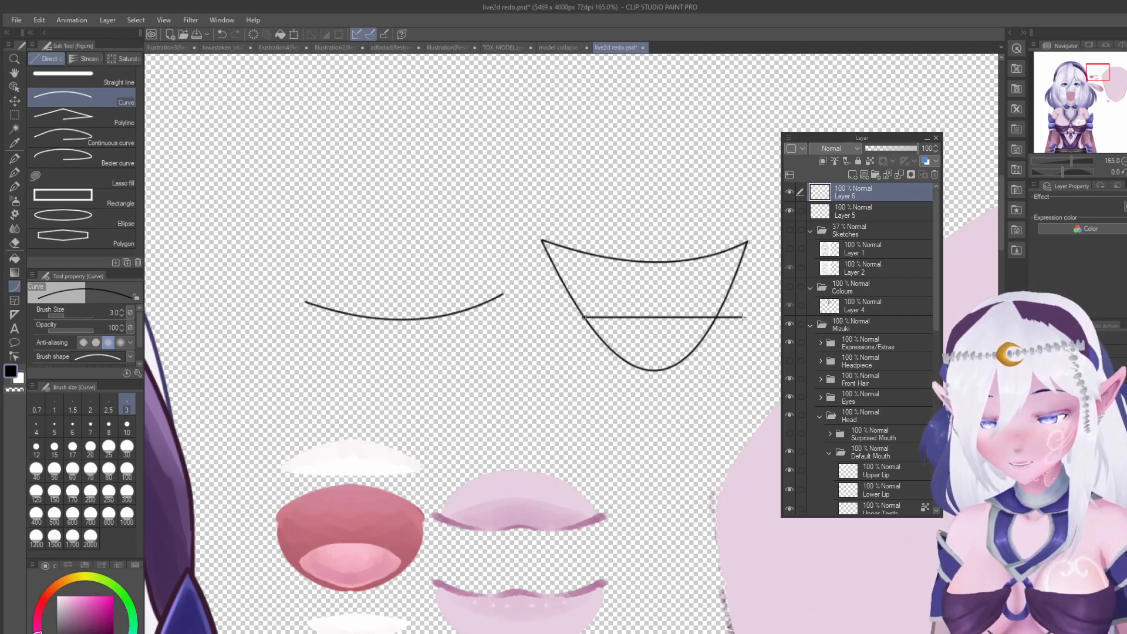
{"action": "left_click_drag", "start_coordinate": [547, 256], "coordinate": [738, 260]}
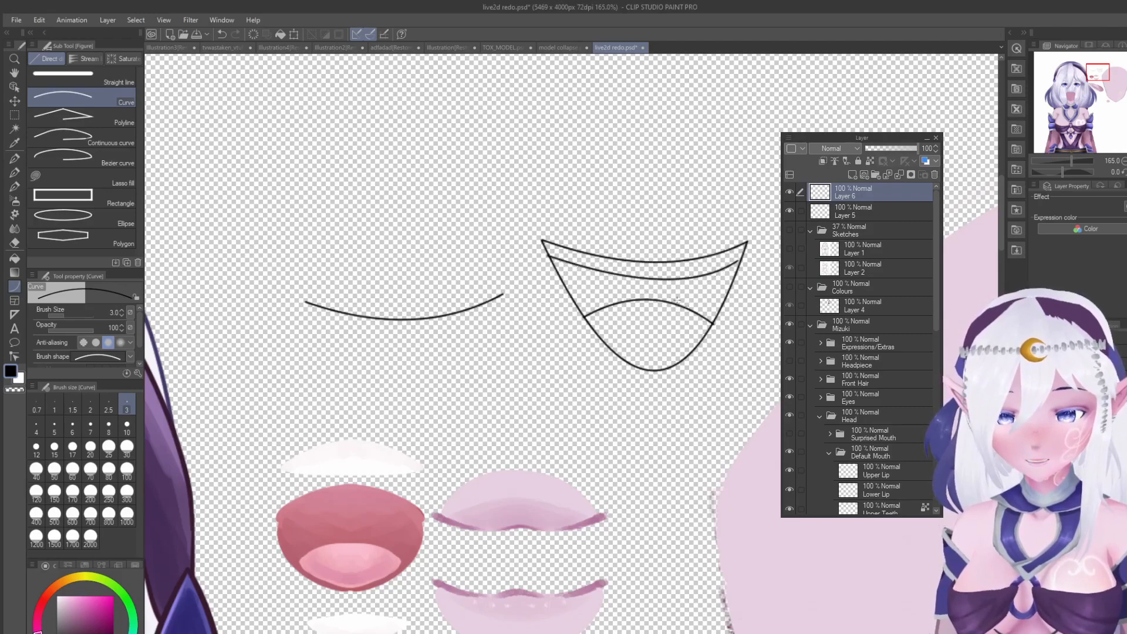
{"action": "left_click_drag", "start_coordinate": [678, 341], "coordinate": [708, 332]}
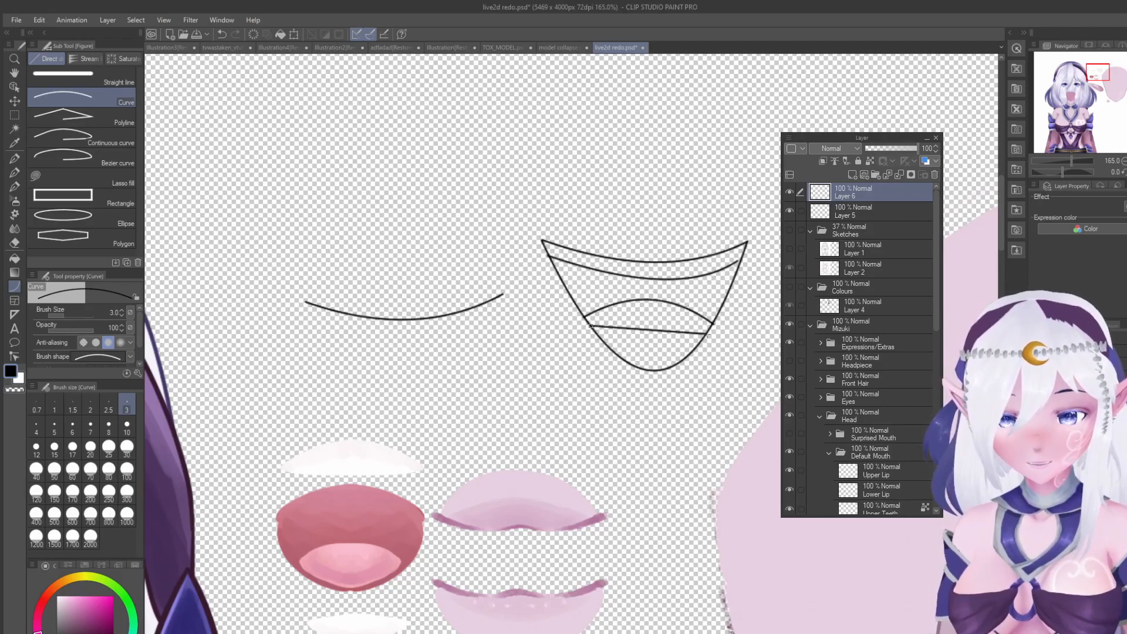
{"action": "left_click", "coordinate": [647, 358]}
Step: Undo the mouth sketch curves until the canvas above the detached mouth is clear
{"action": "scroll", "coordinate": [640, 241], "scroll_direction": "down", "scroll_amount": 6}
{"action": "key", "text": "ctrl+z"}
{"action": "key", "text": "ctrl+z"}
{"action": "key", "text": "ctrl+z"}
{"action": "scroll", "coordinate": [624, 223], "scroll_direction": "down", "scroll_amount": 3}
{"action": "scroll", "coordinate": [603, 289], "scroll_direction": "up", "scroll_amount": 1}
{"action": "scroll", "coordinate": [587, 282], "scroll_direction": "down", "scroll_amount": 1}
{"action": "scroll", "coordinate": [578, 276], "scroll_direction": "up", "scroll_amount": 1}
{"action": "scroll", "coordinate": [575, 274], "scroll_direction": "up", "scroll_amount": 1}
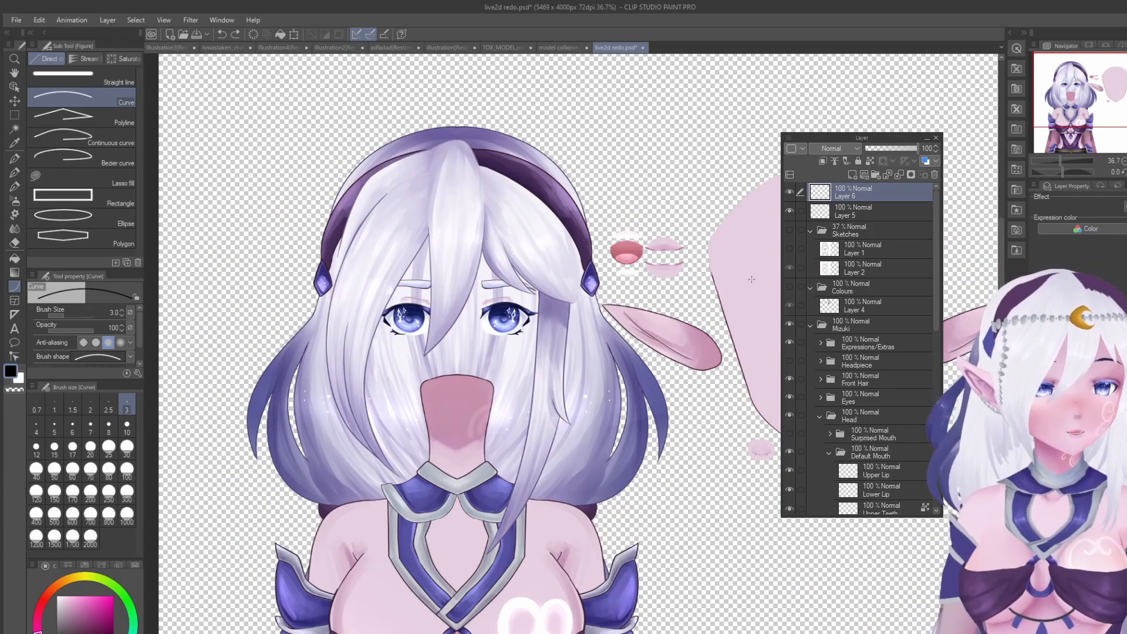
Step: Nudge the default mouth's detached lower lip slightly to the right with the Object tool
{"action": "scroll", "coordinate": [654, 249], "scroll_direction": "up", "scroll_amount": 4}
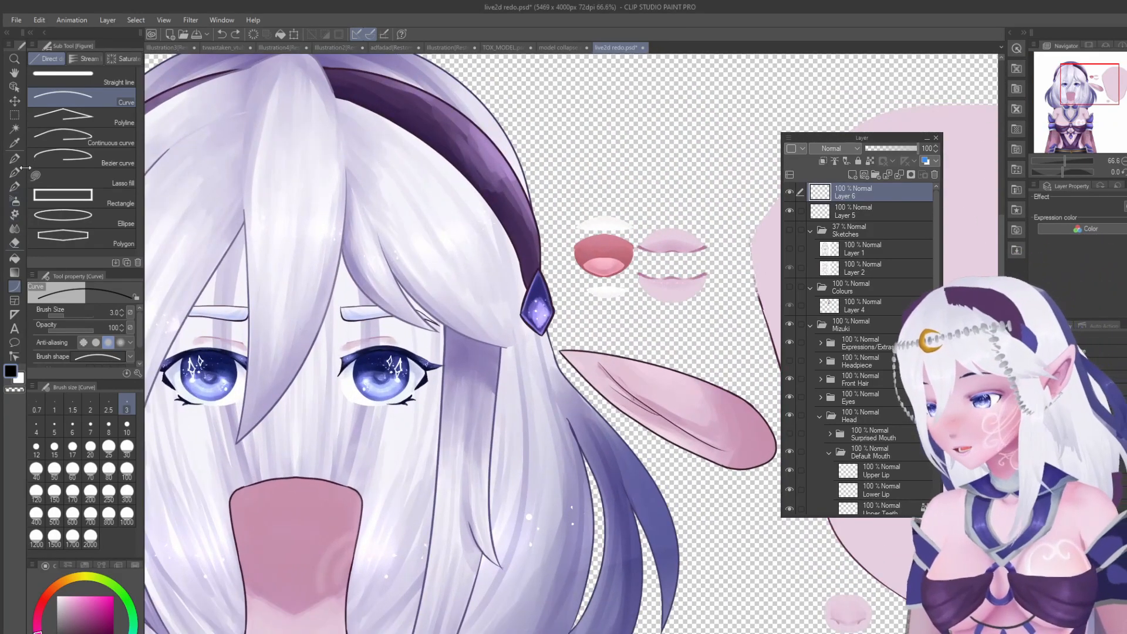
{"action": "left_click", "coordinate": [14, 87]}
{"action": "left_click_drag", "start_coordinate": [652, 288], "coordinate": [660, 290]}
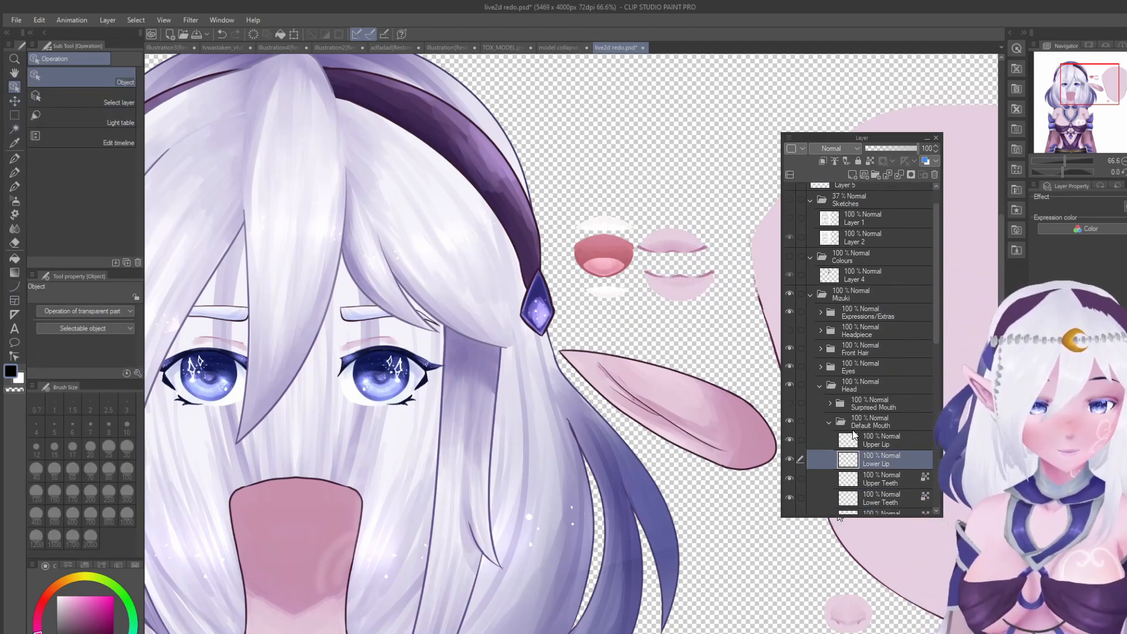
Step: Hide the Default Mouth folder and show the Sad Mouth folder inside the Head folder
{"action": "left_click", "coordinate": [841, 452]}
{"action": "scroll", "coordinate": [833, 411], "scroll_direction": "down", "scroll_amount": 3}
{"action": "left_click", "coordinate": [791, 347]}
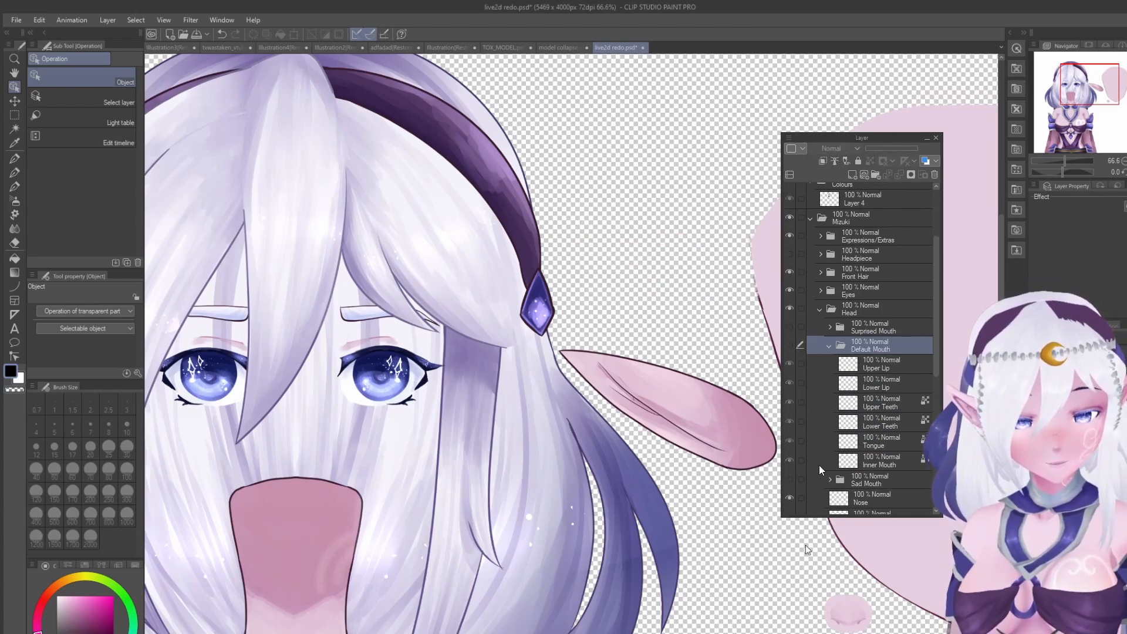
{"action": "left_click", "coordinate": [790, 478]}
{"action": "left_click", "coordinate": [869, 485]}
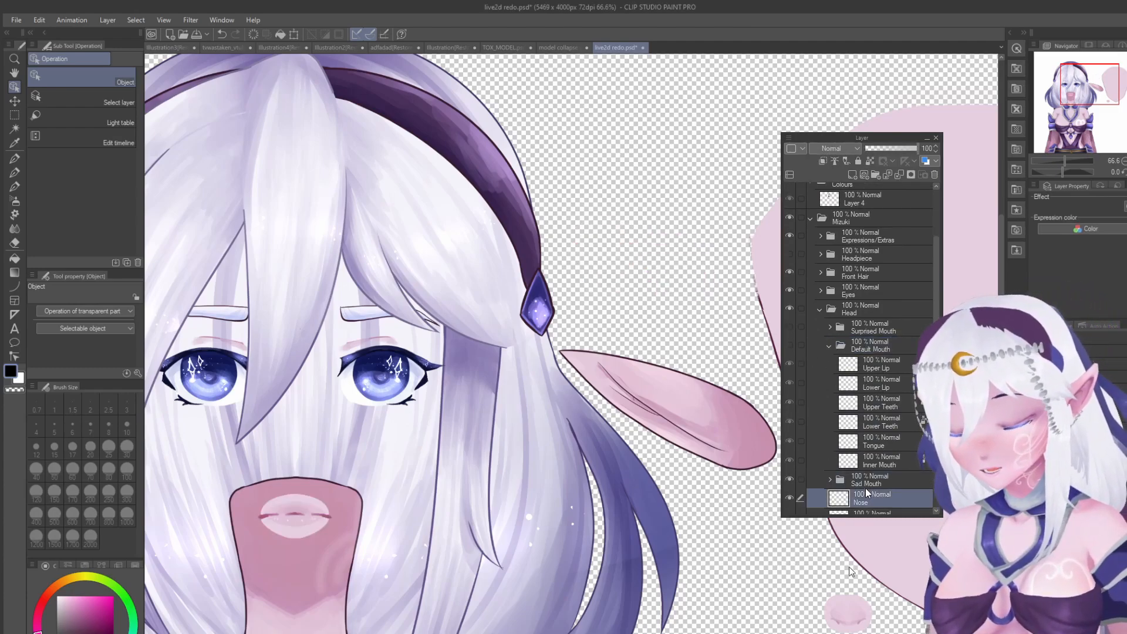
Step: Spread the sad mouth's lips, teeth, tongue and inner mouth out on the canvas just above the detached ear
{"action": "left_click_drag", "start_coordinate": [328, 506], "coordinate": [594, 336]}
{"action": "left_click_drag", "start_coordinate": [304, 524], "coordinate": [683, 323]}
{"action": "left_click_drag", "start_coordinate": [292, 523], "coordinate": [678, 354]}
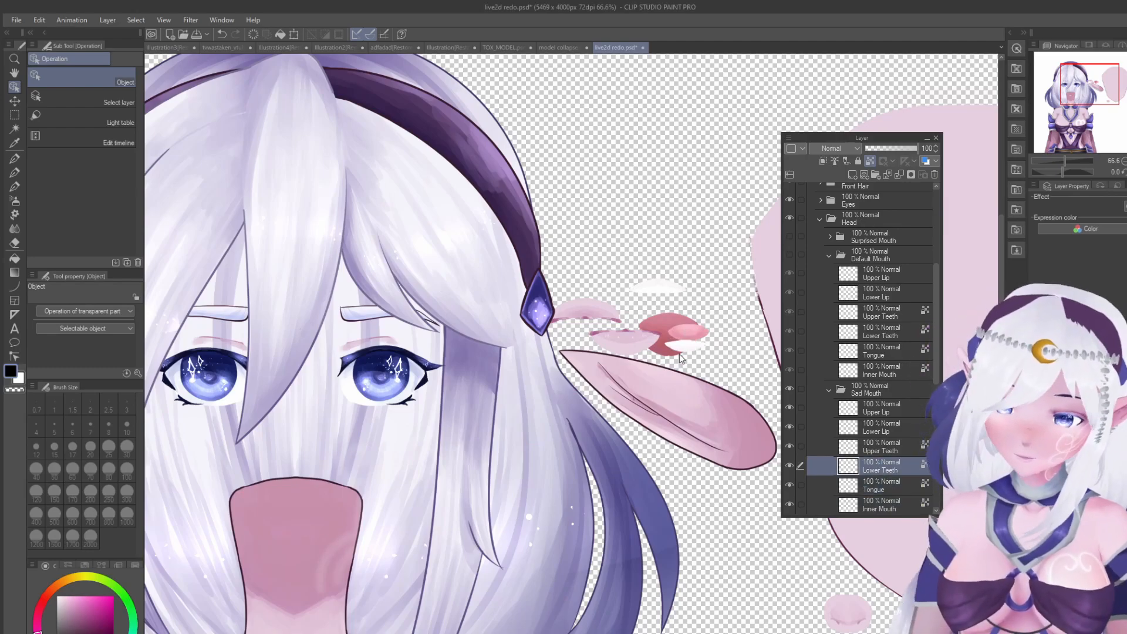
Step: Undo the moves of the sad mouth's parts to put them back on the face
{"action": "key", "text": "ctrl+z"}
{"action": "key", "text": "ctrl+z"}
{"action": "key", "text": "ctrl+z"}
{"action": "key", "text": "ctrl+z"}
{"action": "key", "text": "ctrl+z"}
{"action": "key", "text": "ctrl+z"}
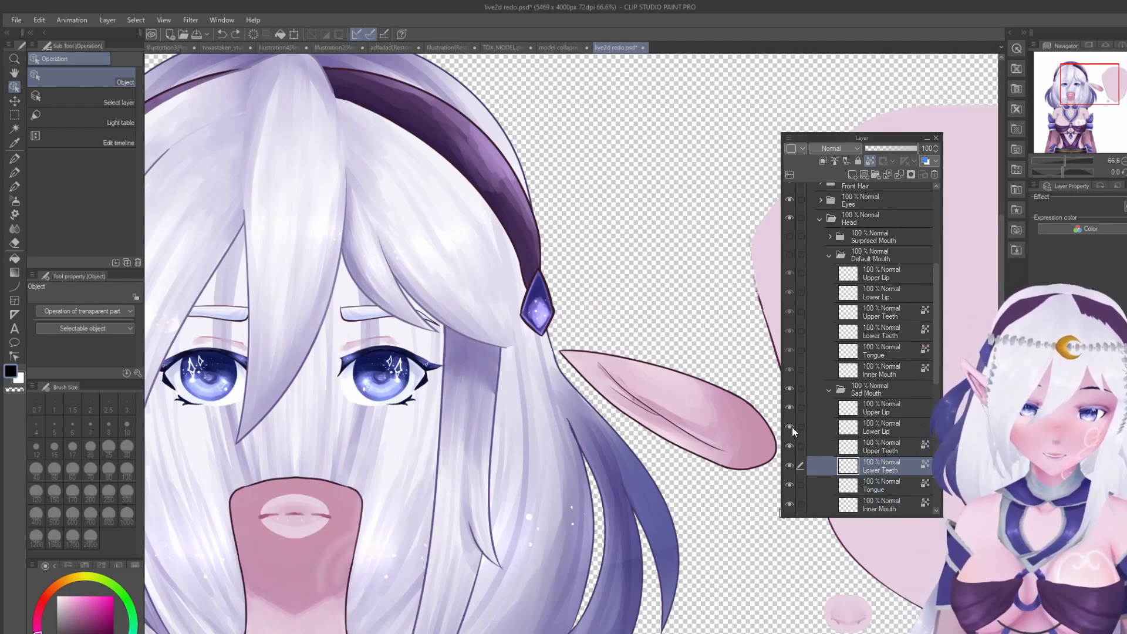
Step: Hide the Sad Mouth folder and show the Default Mouth folder inside the Head folder
{"action": "left_click", "coordinate": [789, 389]}
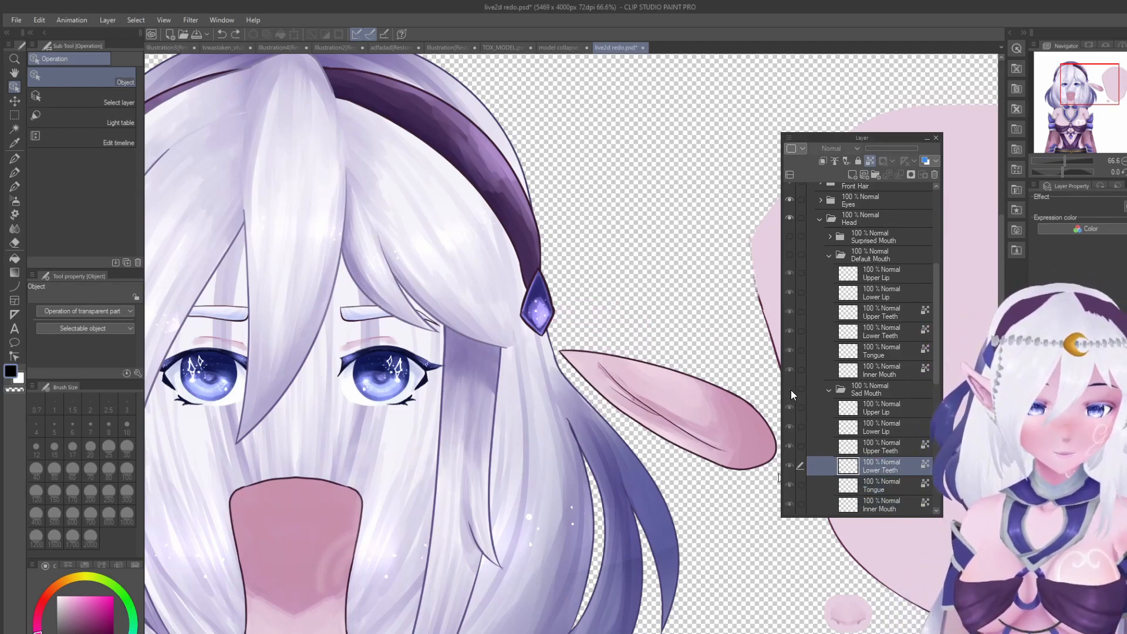
{"action": "left_click", "coordinate": [789, 254]}
{"action": "scroll", "coordinate": [610, 231], "scroll_direction": "down", "scroll_amount": 2}
{"action": "scroll", "coordinate": [554, 301], "scroll_direction": "down", "scroll_amount": 2}
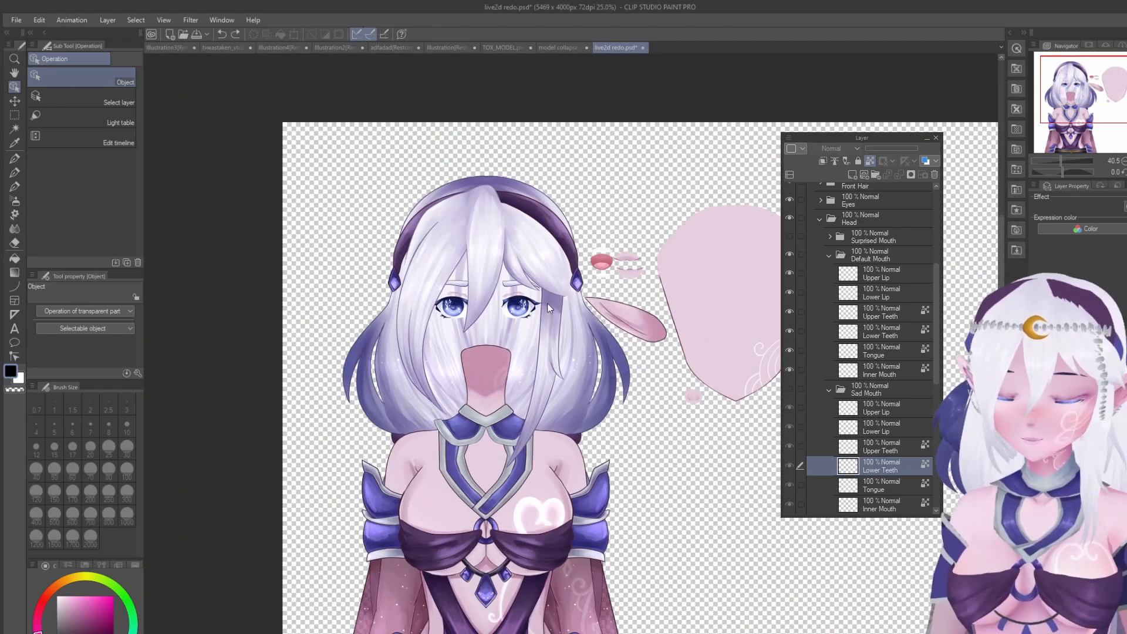
Step: Move the right eye's eyelid, top eyelash, mid eyelash and iris off the face to the area around the detached ear
{"action": "scroll", "coordinate": [481, 256], "scroll_direction": "up", "scroll_amount": 4}
{"action": "scroll", "coordinate": [528, 276], "scroll_direction": "up", "scroll_amount": 3}
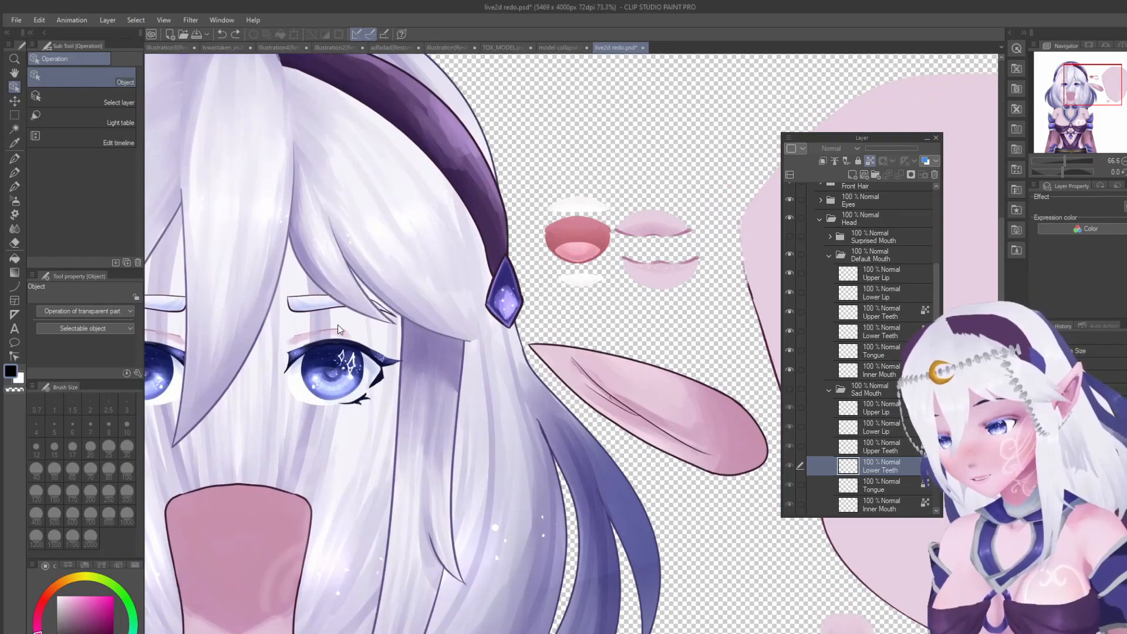
{"action": "left_click", "coordinate": [486, 333]}
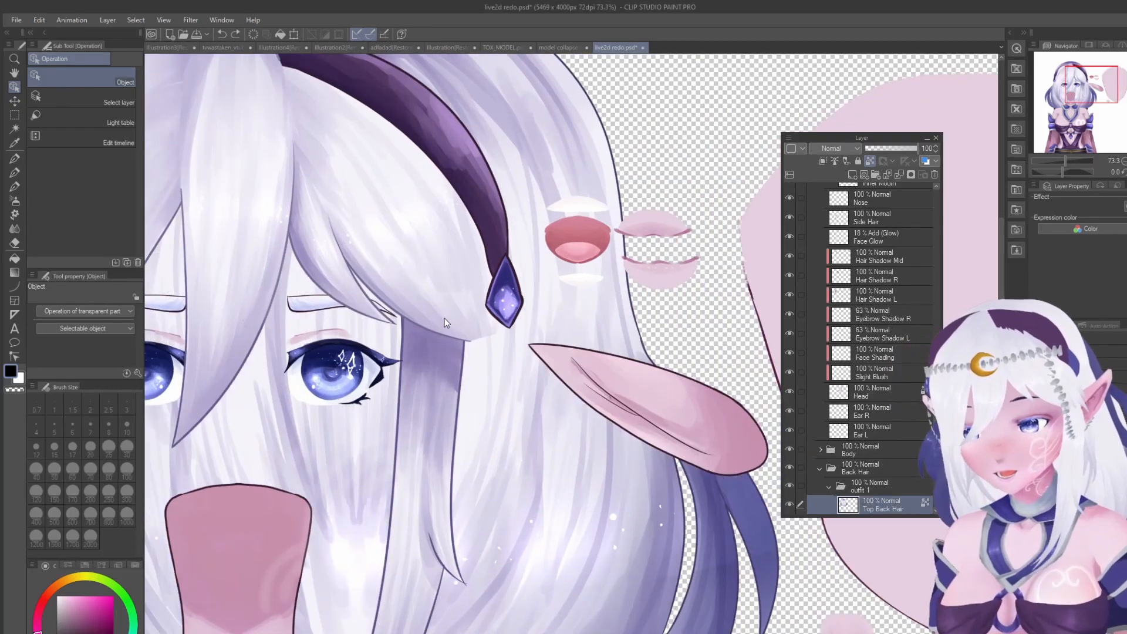
{"action": "left_click", "coordinate": [365, 335]}
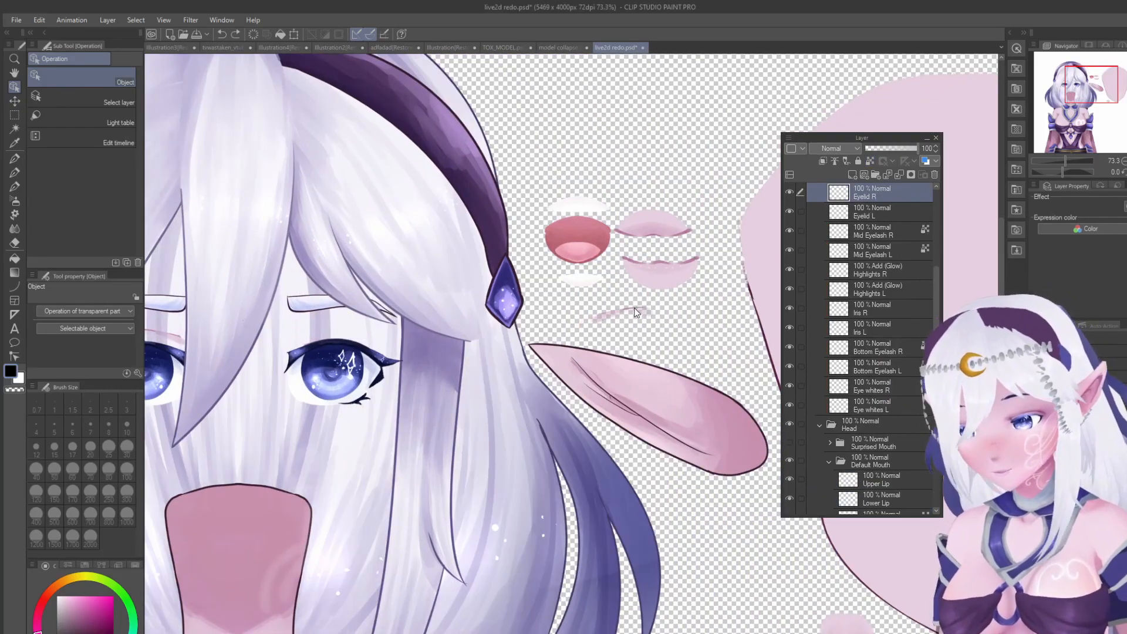
{"action": "scroll", "coordinate": [605, 304], "scroll_direction": "down", "scroll_amount": 3}
{"action": "scroll", "coordinate": [604, 304], "scroll_direction": "up", "scroll_amount": 2}
{"action": "mouse_move", "coordinate": [340, 341]}
{"action": "left_mouse_down"}
{"action": "mouse_move", "coordinate": [401, 350]}
{"action": "mouse_move", "coordinate": [611, 321]}
{"action": "mouse_move", "coordinate": [628, 317]}
{"action": "mouse_move", "coordinate": [618, 300]}
{"action": "left_mouse_up"}
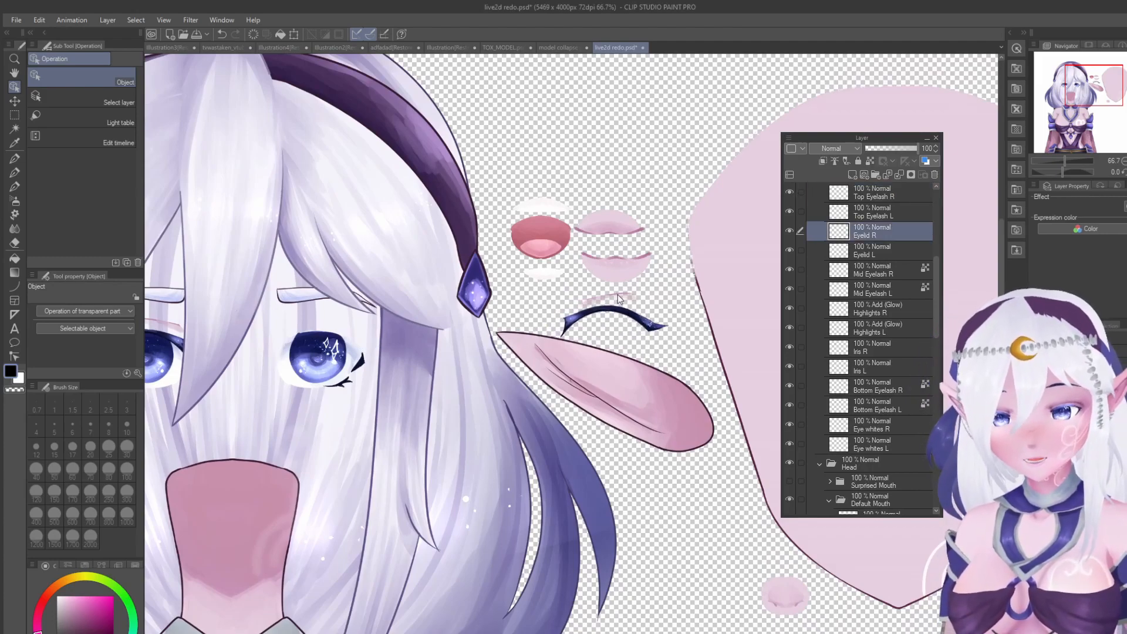
{"action": "left_click_drag", "start_coordinate": [359, 365], "coordinate": [670, 346]}
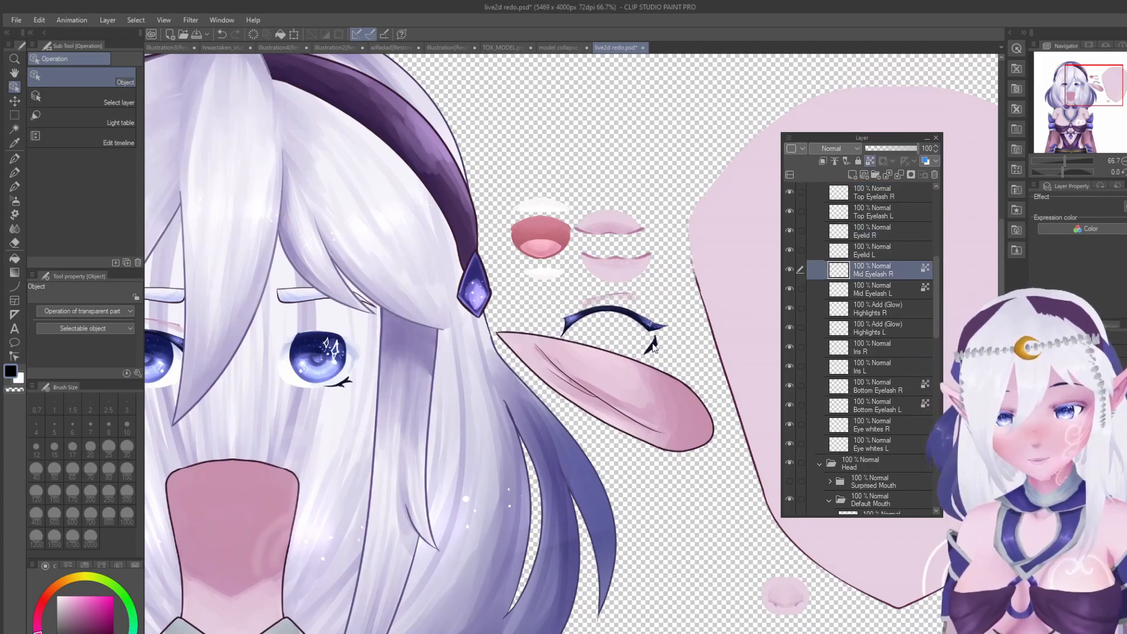
{"action": "left_click_drag", "start_coordinate": [336, 367], "coordinate": [397, 384]}
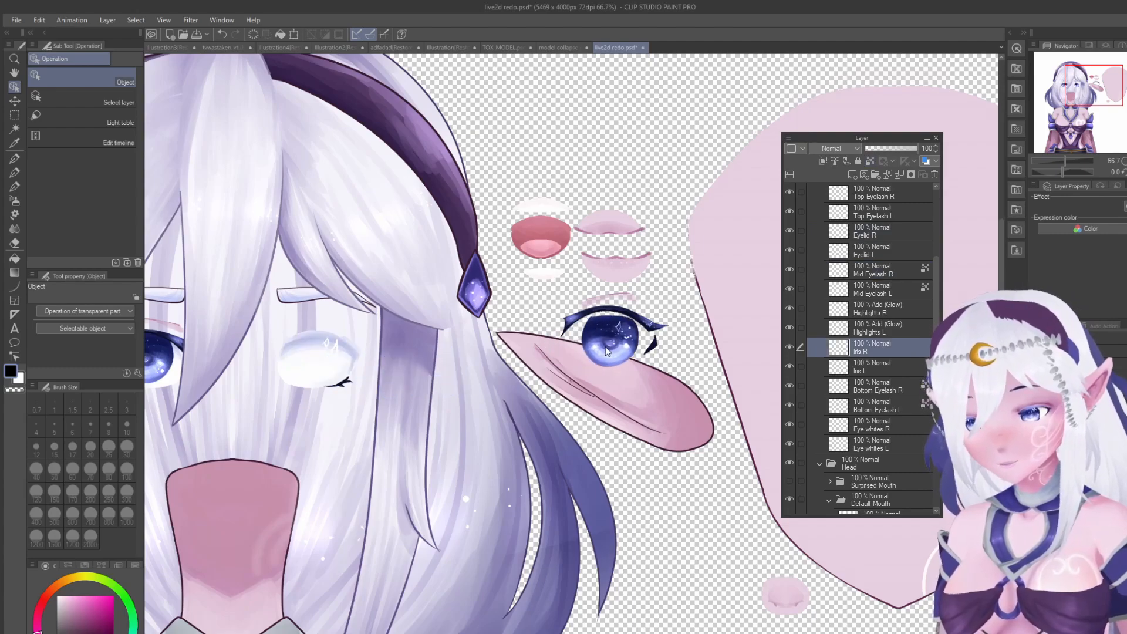
Step: Try to draw a curve along the top of the detached right iris using the Curve tool at brush size 10
{"action": "scroll", "coordinate": [598, 355], "scroll_direction": "up", "scroll_amount": 2}
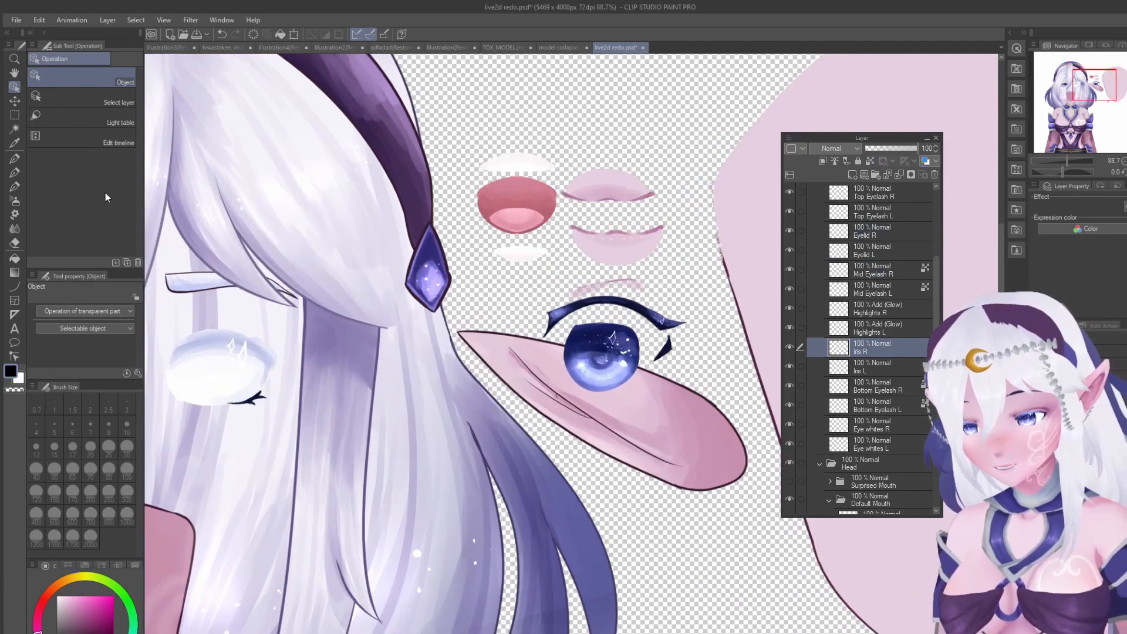
{"action": "left_click", "coordinate": [14, 158]}
{"action": "scroll", "coordinate": [542, 281], "scroll_direction": "up", "scroll_amount": 2}
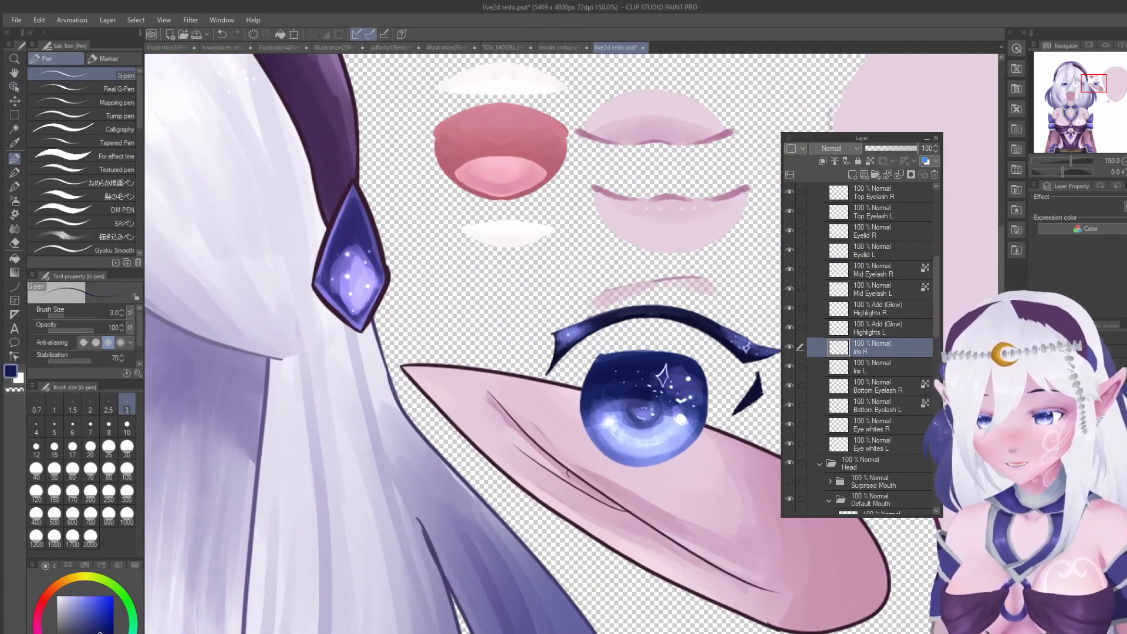
{"action": "left_click", "coordinate": [14, 286]}
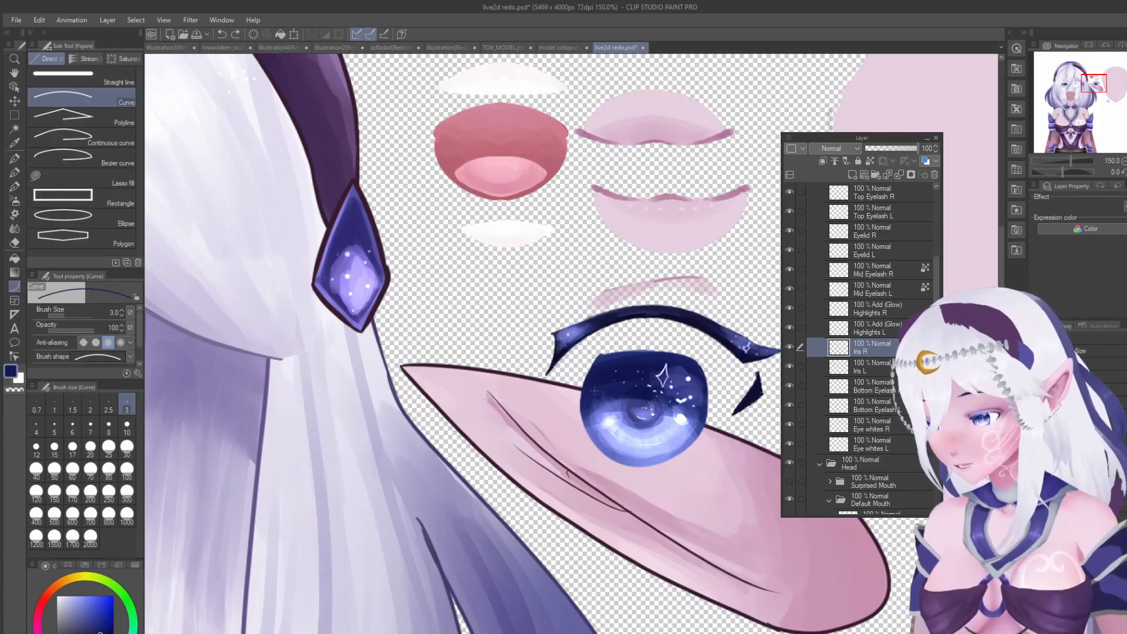
{"action": "left_click", "coordinate": [127, 427]}
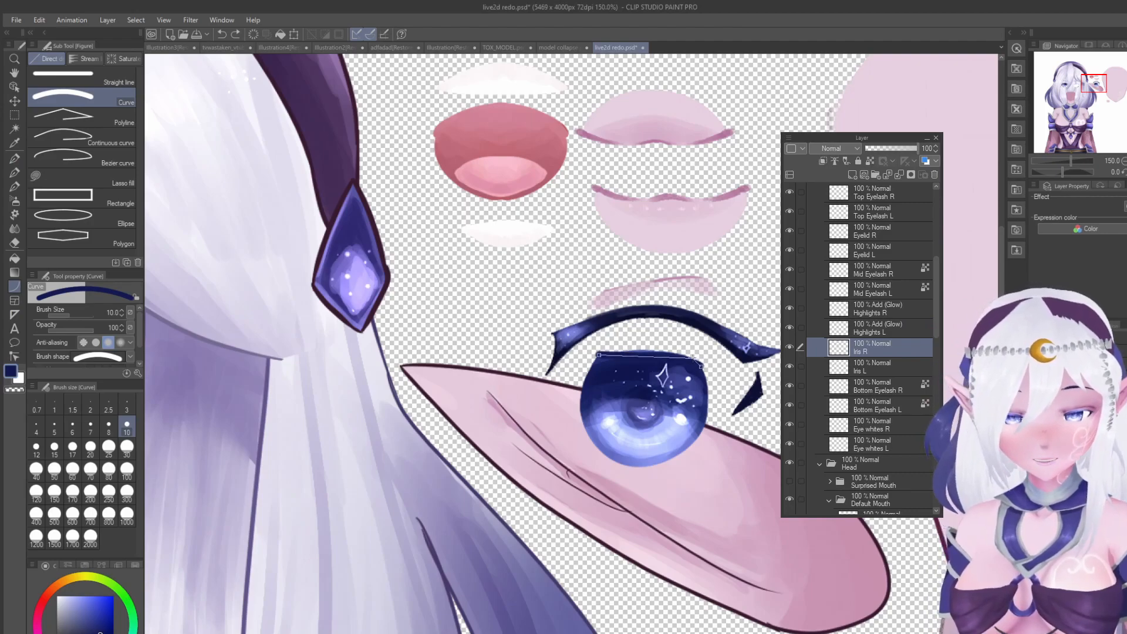
{"action": "scroll", "coordinate": [665, 316], "scroll_direction": "down", "scroll_amount": 4}
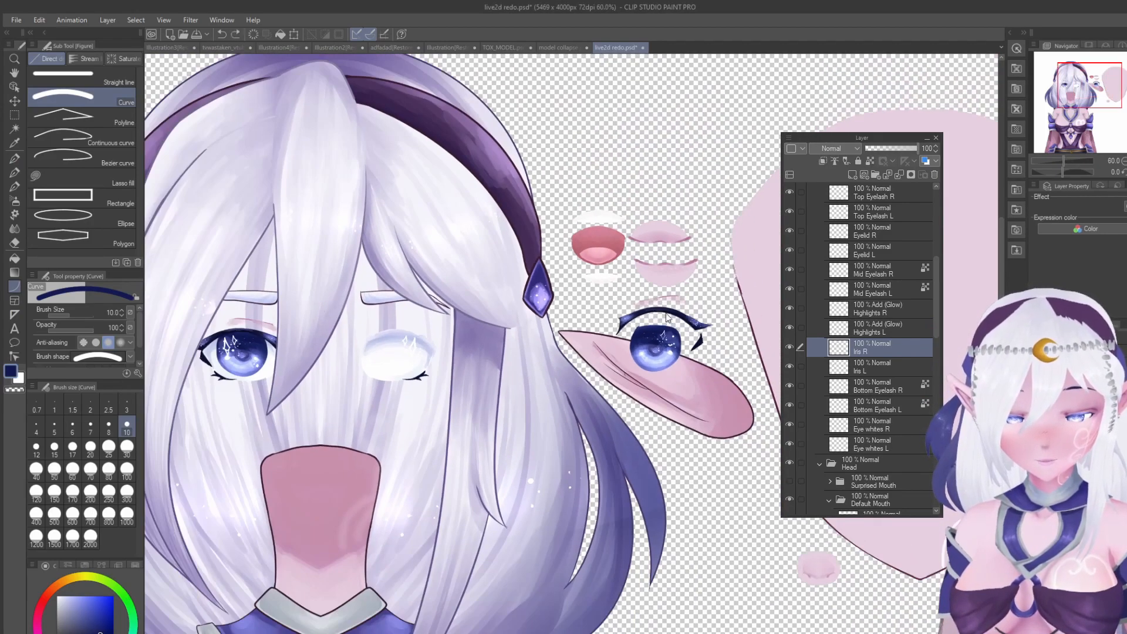
{"action": "scroll", "coordinate": [665, 316], "scroll_direction": "up", "scroll_amount": 2}
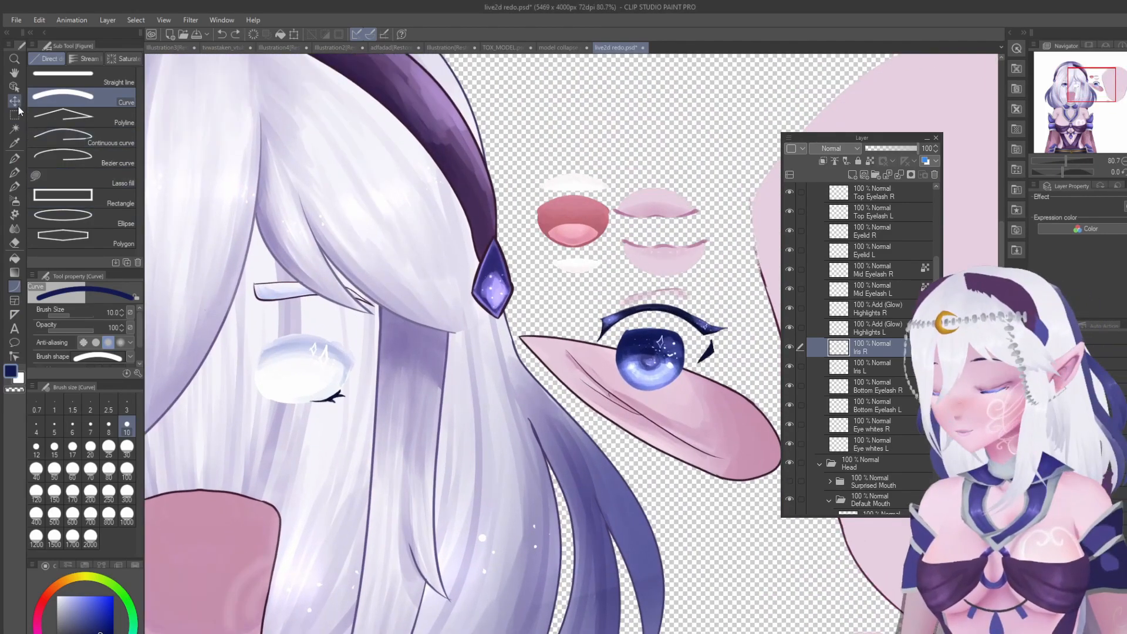
Step: Move the right eye's white and bottom eyelash below the detached iris with the Object tool, and nudge its highlights on the iris
{"action": "left_click", "coordinate": [18, 103]}
{"action": "left_click", "coordinate": [16, 88]}
{"action": "left_click_drag", "start_coordinate": [301, 383], "coordinate": [656, 429]}
{"action": "left_click_drag", "start_coordinate": [328, 404], "coordinate": [721, 483]}
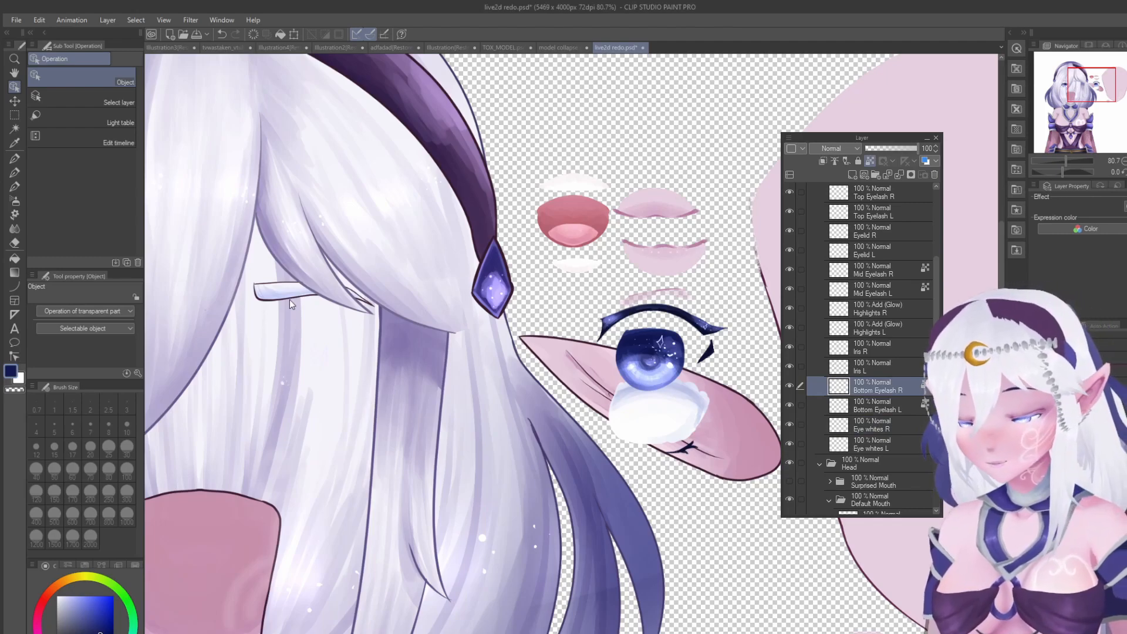
{"action": "left_click_drag", "start_coordinate": [286, 383], "coordinate": [458, 369]}
{"action": "key", "text": "ctrl+z"}
{"action": "left_click_drag", "start_coordinate": [661, 339], "coordinate": [684, 345]}
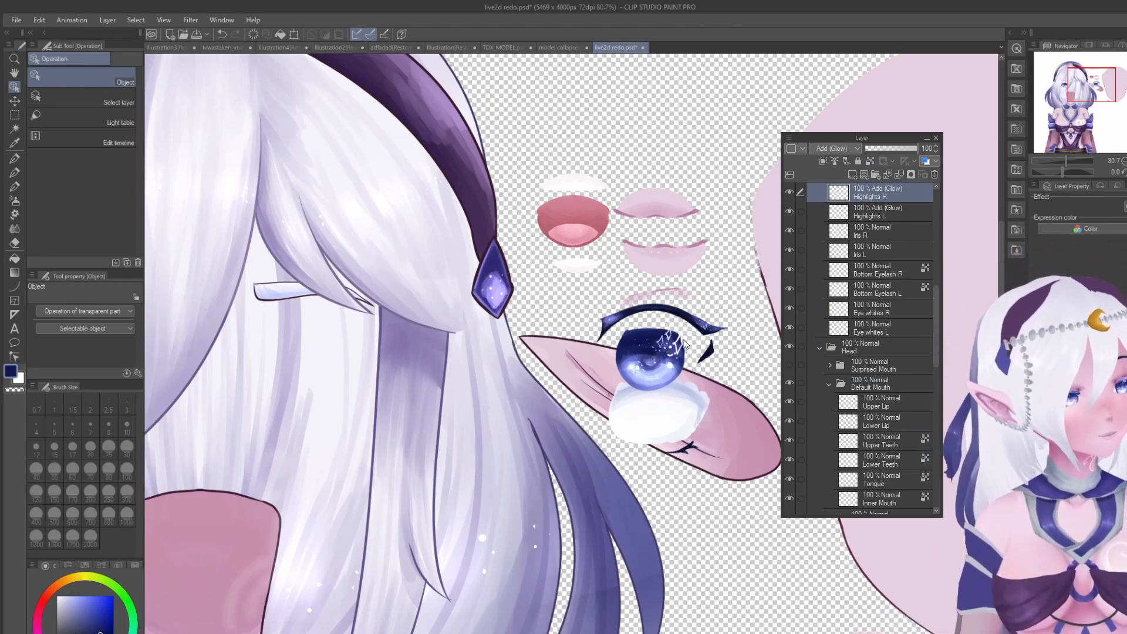
Step: Move the right eyebrow off the face to the empty canvas above the detached mouth parts
{"action": "scroll", "coordinate": [684, 345], "scroll_direction": "down", "scroll_amount": 5}
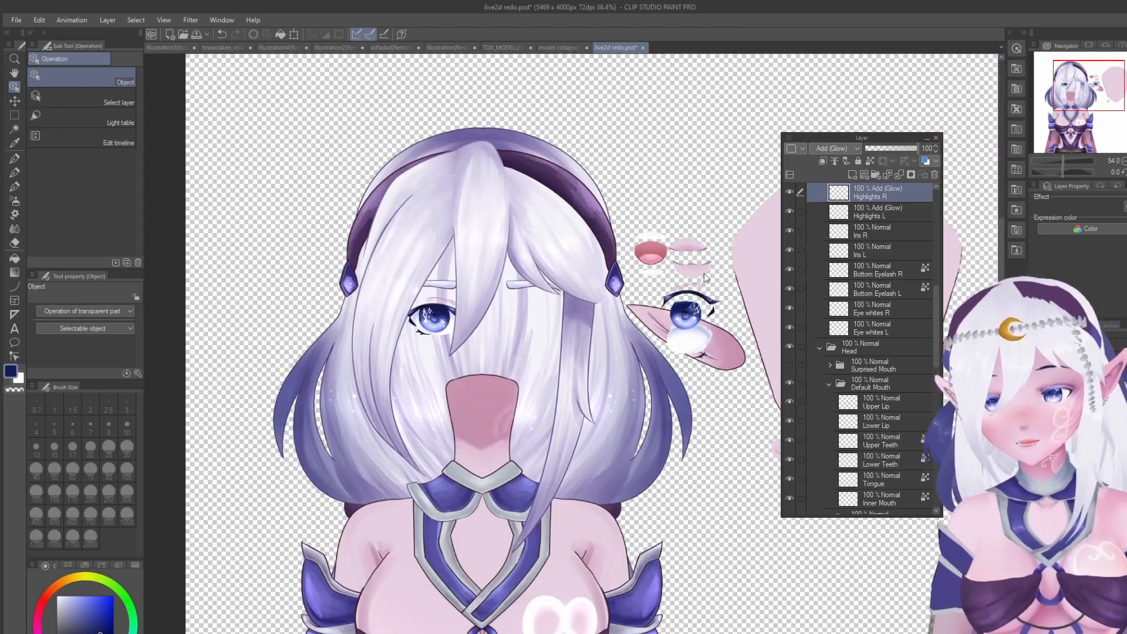
{"action": "scroll", "coordinate": [700, 302], "scroll_direction": "down", "scroll_amount": 3}
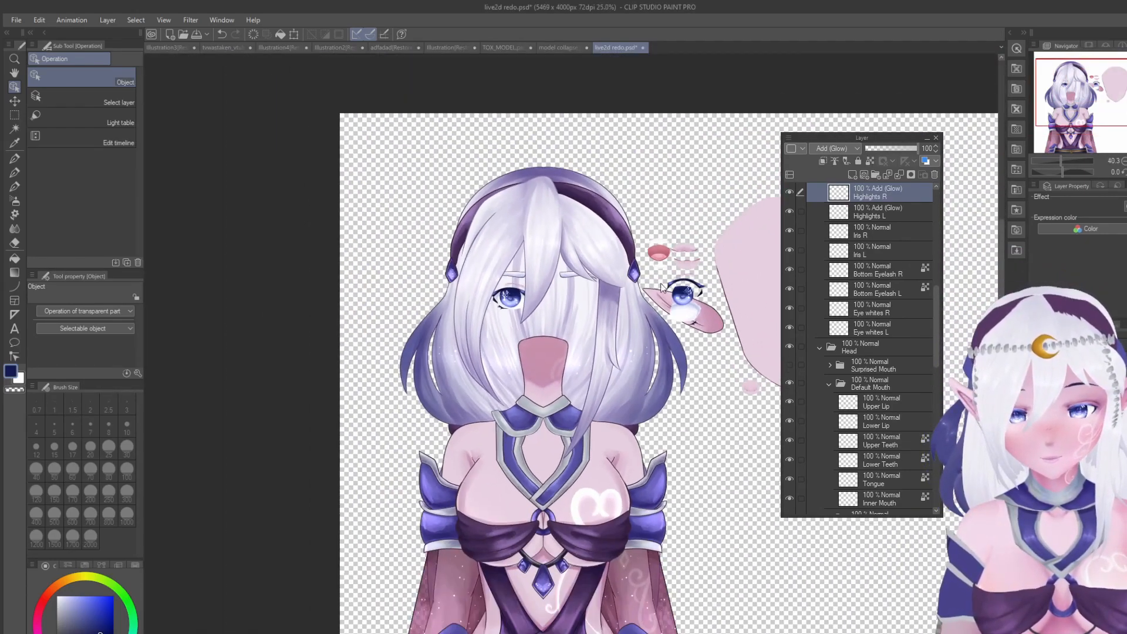
{"action": "scroll", "coordinate": [662, 267], "scroll_direction": "up", "scroll_amount": 3}
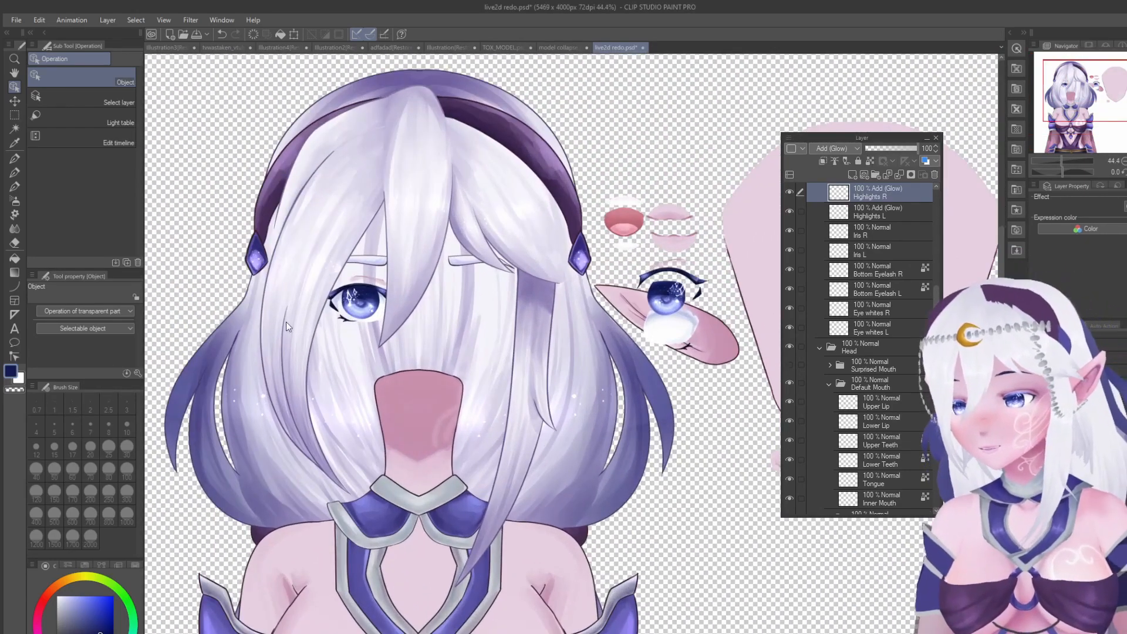
{"action": "scroll", "coordinate": [482, 235], "scroll_direction": "down", "scroll_amount": 2}
{"action": "scroll", "coordinate": [580, 195], "scroll_direction": "up", "scroll_amount": 3}
{"action": "left_click_drag", "start_coordinate": [396, 303], "coordinate": [599, 184]}
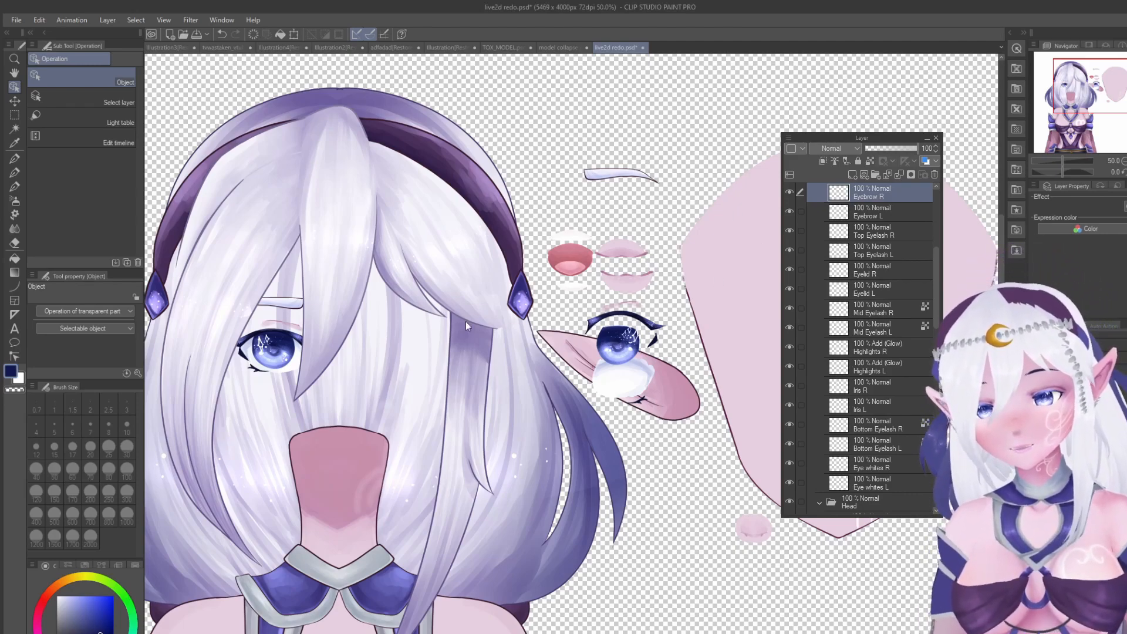
Step: Try shifting the left iris and the detached right iris within their eyes, and undo the moves
{"action": "scroll", "coordinate": [493, 299], "scroll_direction": "down", "scroll_amount": 3}
{"action": "scroll", "coordinate": [376, 352], "scroll_direction": "up", "scroll_amount": 3}
{"action": "mouse_move", "coordinate": [333, 327]}
{"action": "left_mouse_down"}
{"action": "mouse_move", "coordinate": [363, 365]}
{"action": "mouse_move", "coordinate": [346, 329]}
{"action": "left_mouse_up"}
{"action": "key", "text": "ctrl+z"}
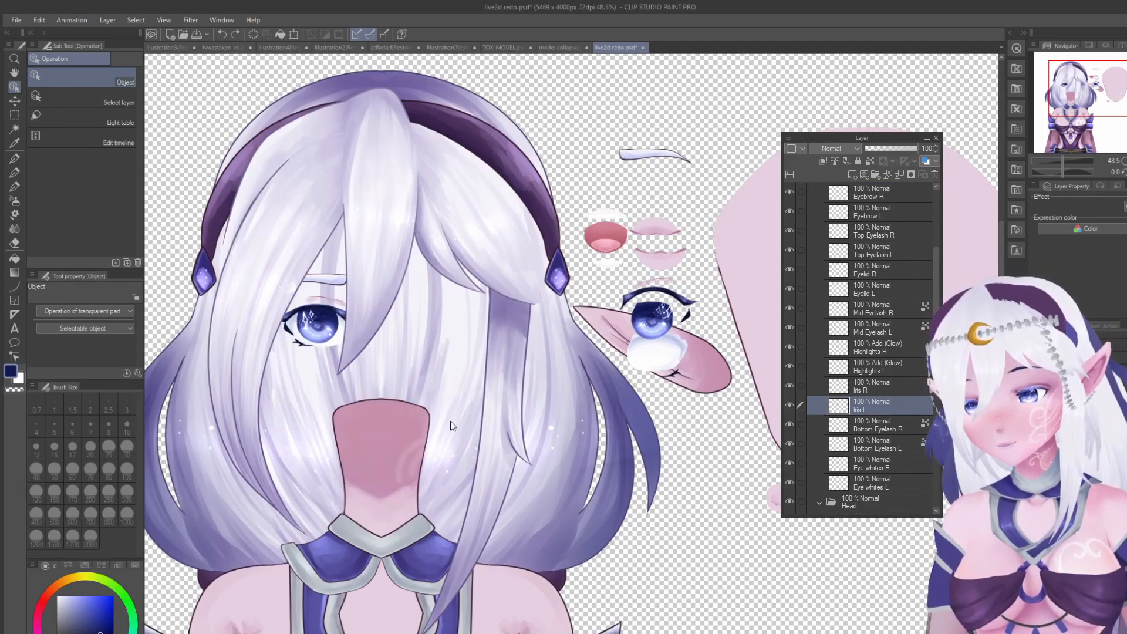
{"action": "left_click", "coordinate": [649, 330]}
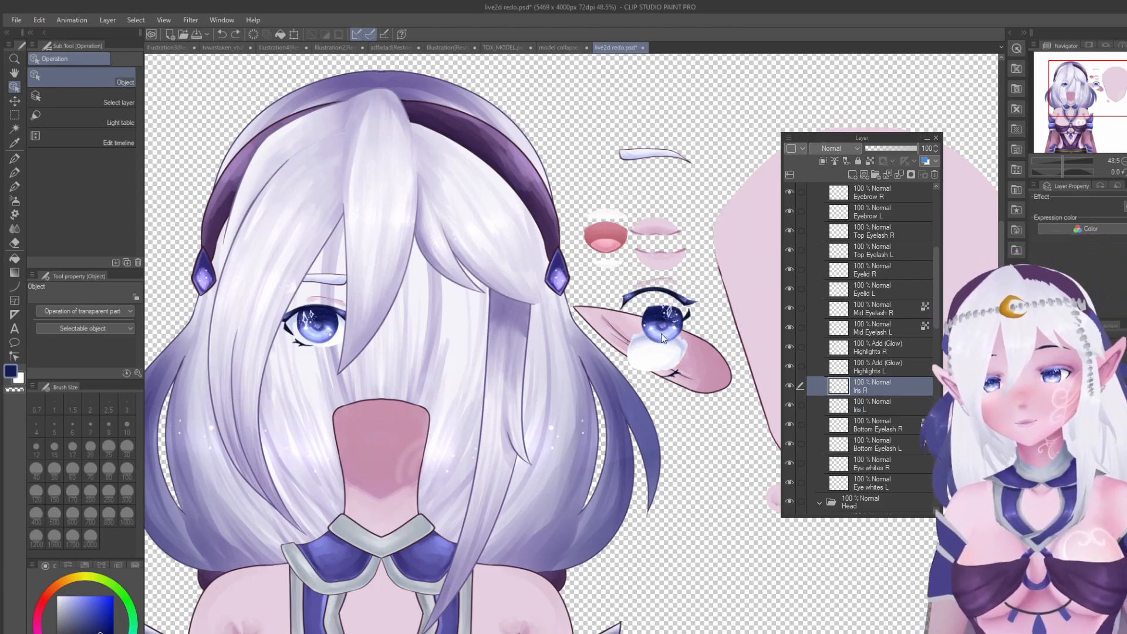
{"action": "left_click", "coordinate": [308, 339]}
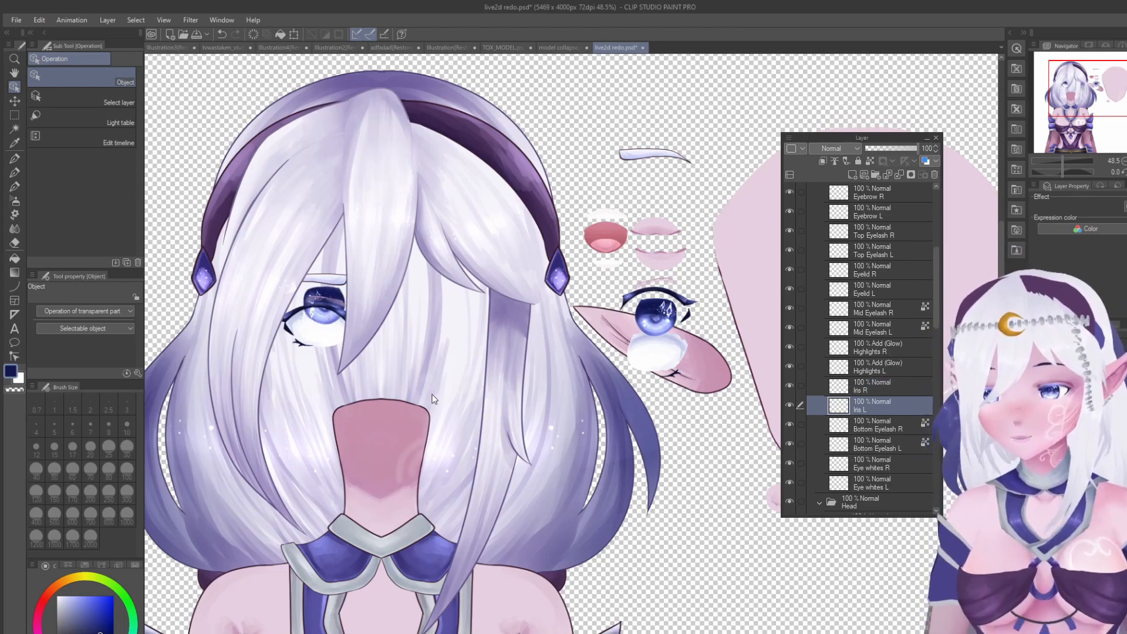
{"action": "key", "text": "ctrl+z"}
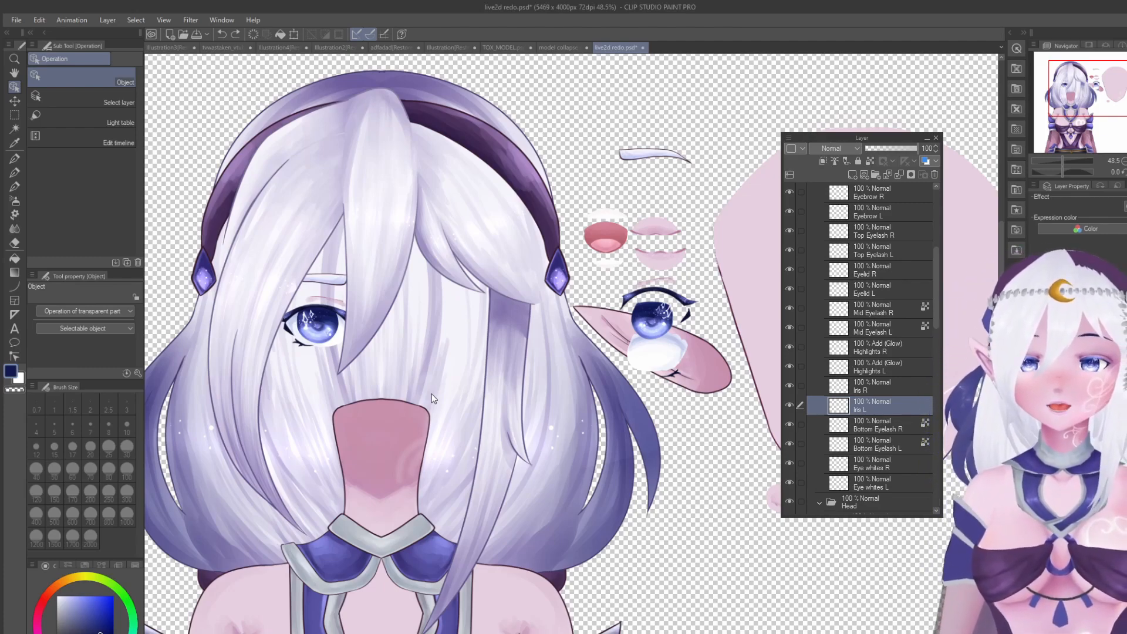
Step: Move the Mid Bang hair piece from the head onto the detached face shape
{"action": "scroll", "coordinate": [432, 398], "scroll_direction": "down", "scroll_amount": 3}
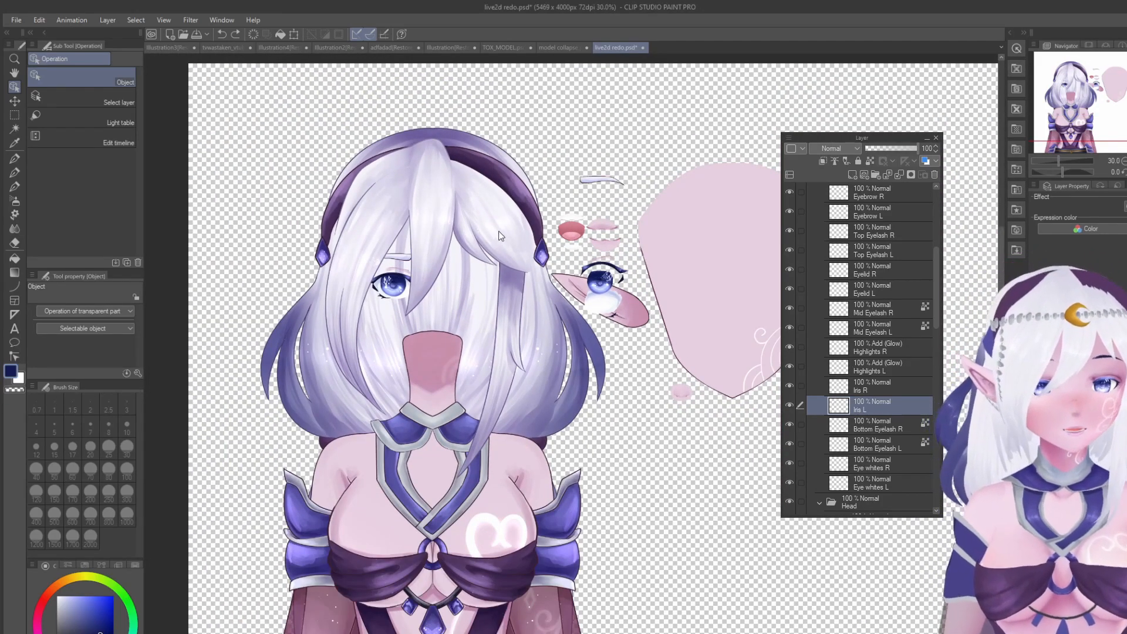
{"action": "scroll", "coordinate": [599, 256], "scroll_direction": "down", "scroll_amount": 1}
{"action": "scroll", "coordinate": [573, 197], "scroll_direction": "up", "scroll_amount": 2}
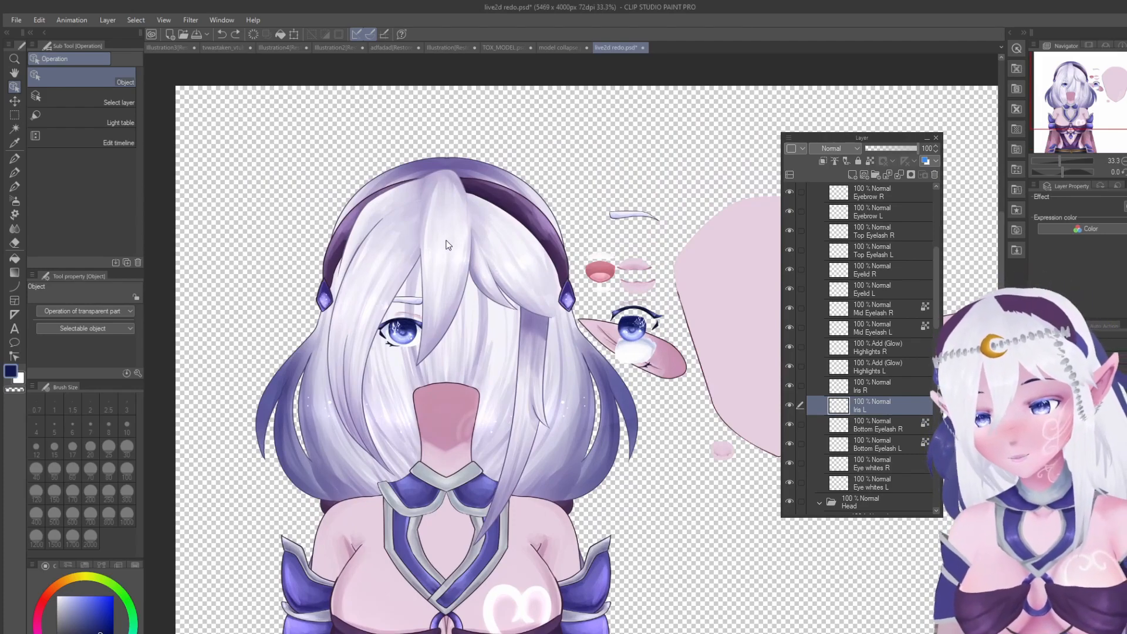
{"action": "left_click_drag", "start_coordinate": [449, 223], "coordinate": [728, 230]}
{"action": "scroll", "coordinate": [709, 280], "scroll_direction": "down", "scroll_amount": 2}
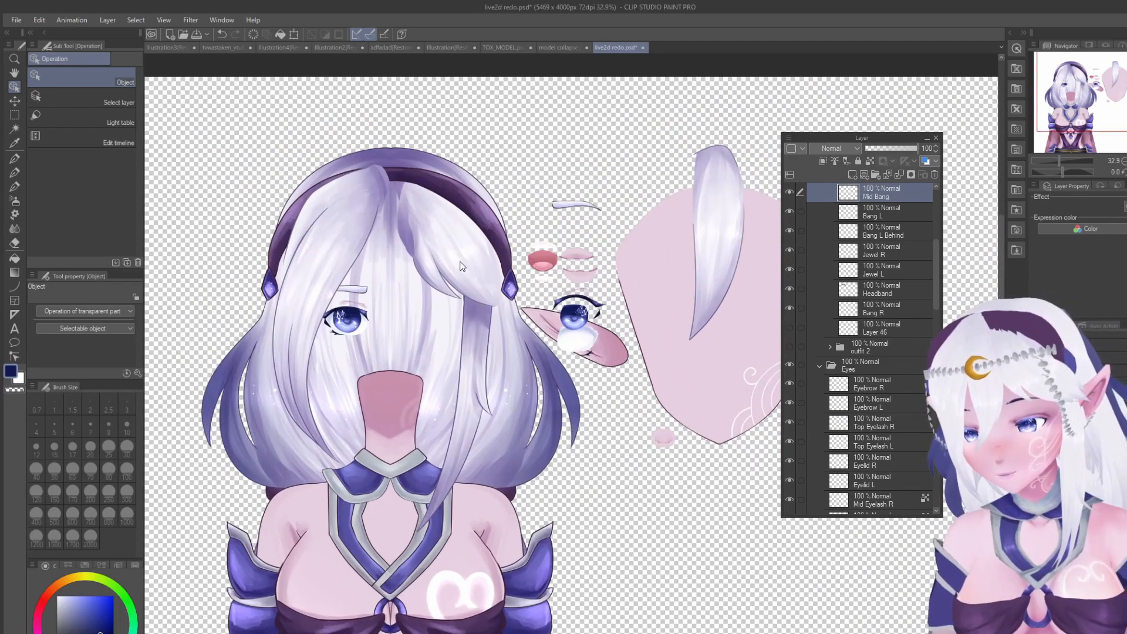
Step: Move the Bang R hair piece onto the detached face beside the middle bang and adjust its position
{"action": "left_click_drag", "start_coordinate": [472, 270], "coordinate": [825, 249]}
{"action": "scroll", "coordinate": [826, 249], "scroll_direction": "down", "scroll_amount": 3}
{"action": "mouse_move", "coordinate": [727, 244]}
{"action": "left_mouse_down"}
{"action": "mouse_move", "coordinate": [709, 235]}
{"action": "mouse_move", "coordinate": [725, 235]}
{"action": "left_mouse_up"}
Step: Move the Bang L and Bang L Behind hair pieces onto the other side of the detached face and align them
{"action": "left_click_drag", "start_coordinate": [369, 267], "coordinate": [610, 260]}
{"action": "left_click_drag", "start_coordinate": [394, 211], "coordinate": [611, 192]}
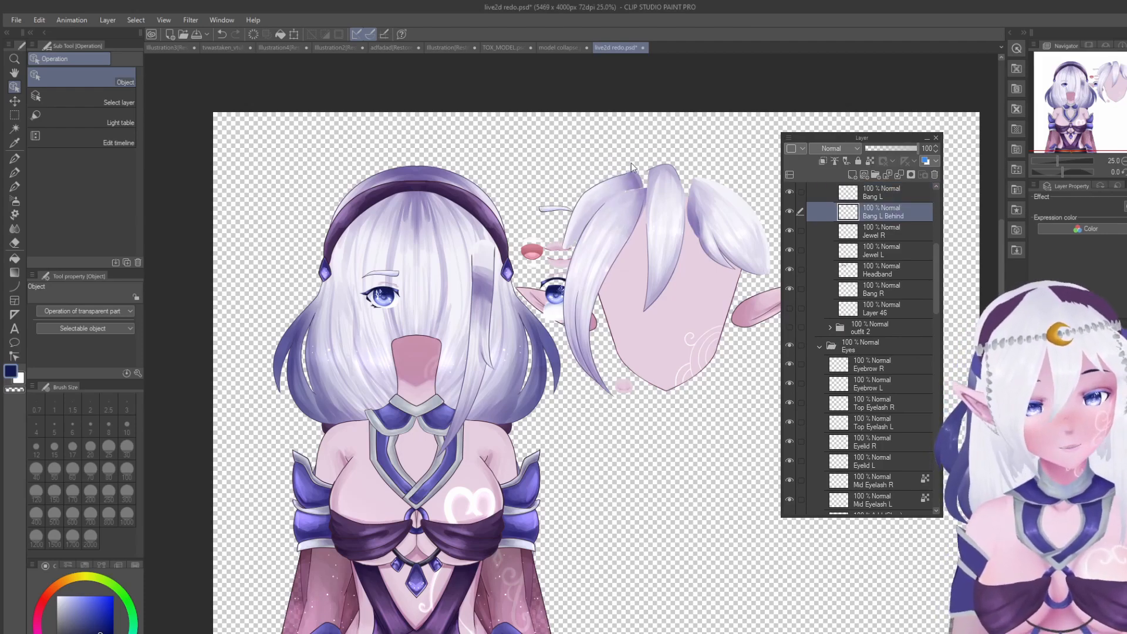
{"action": "scroll", "coordinate": [633, 169], "scroll_direction": "down", "scroll_amount": 2}
{"action": "left_click_drag", "start_coordinate": [607, 212], "coordinate": [610, 218]}
{"action": "left_click_drag", "start_coordinate": [597, 173], "coordinate": [607, 191]}
{"action": "scroll", "coordinate": [443, 241], "scroll_direction": "down", "scroll_amount": 1}
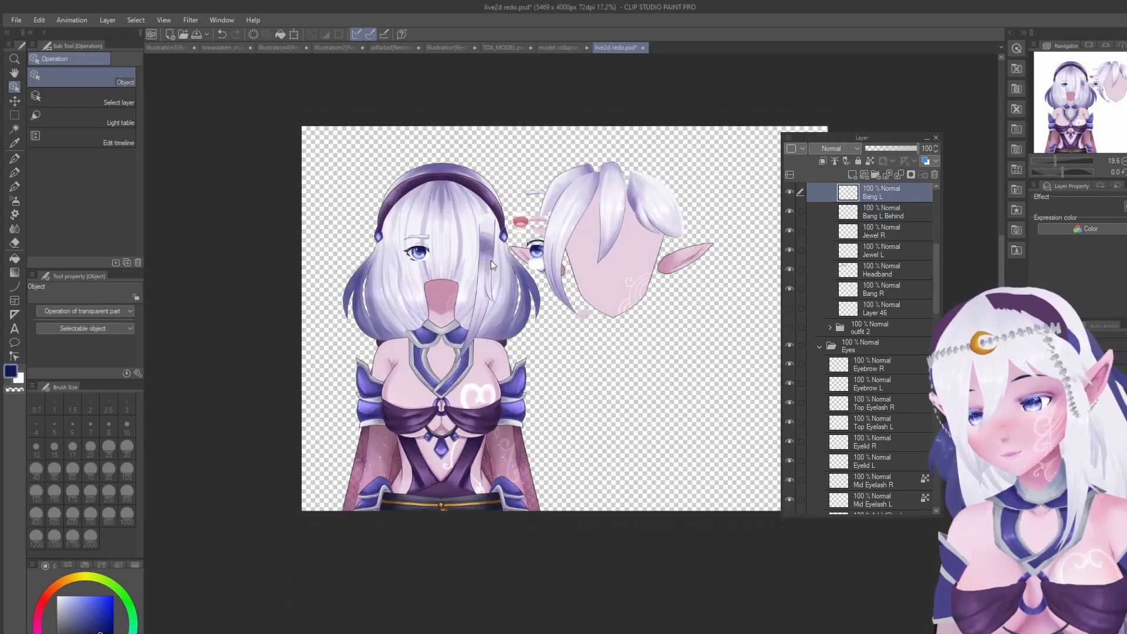
Step: Place the detached nose in the lower middle of the detached face shape
{"action": "scroll", "coordinate": [491, 260], "scroll_direction": "up", "scroll_amount": 2}
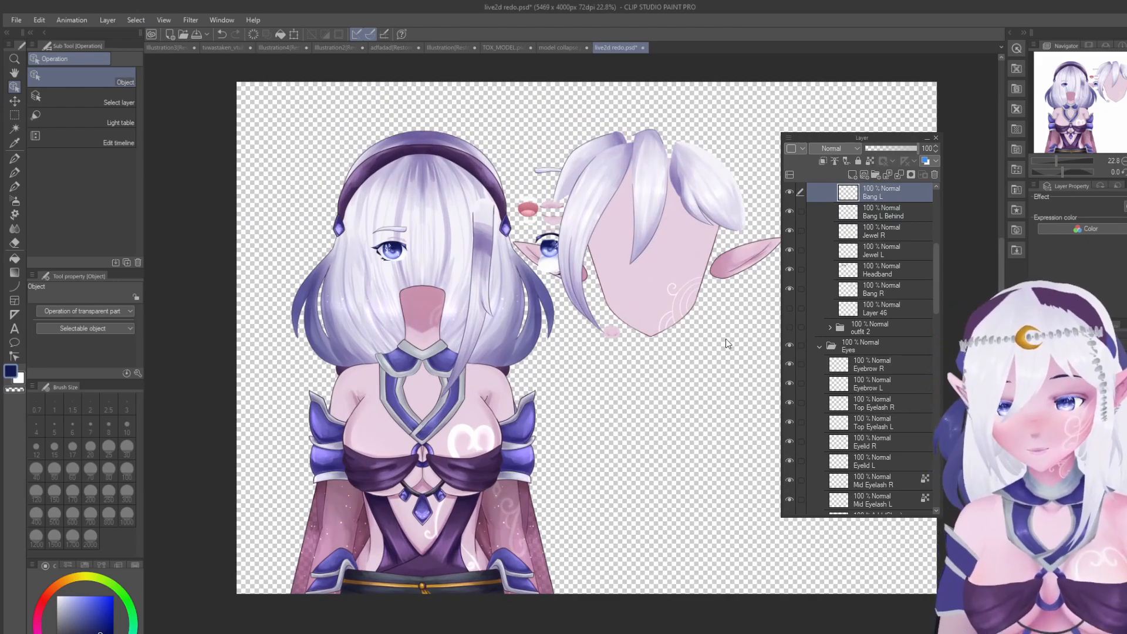
{"action": "scroll", "coordinate": [638, 290], "scroll_direction": "up", "scroll_amount": 2}
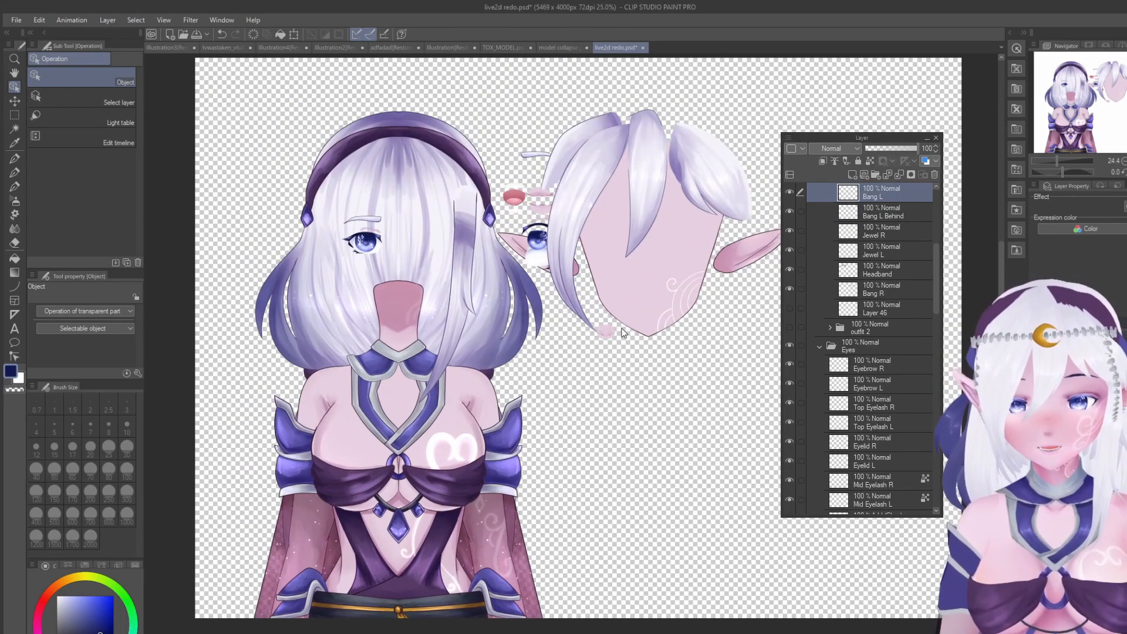
{"action": "left_click", "coordinate": [665, 304]}
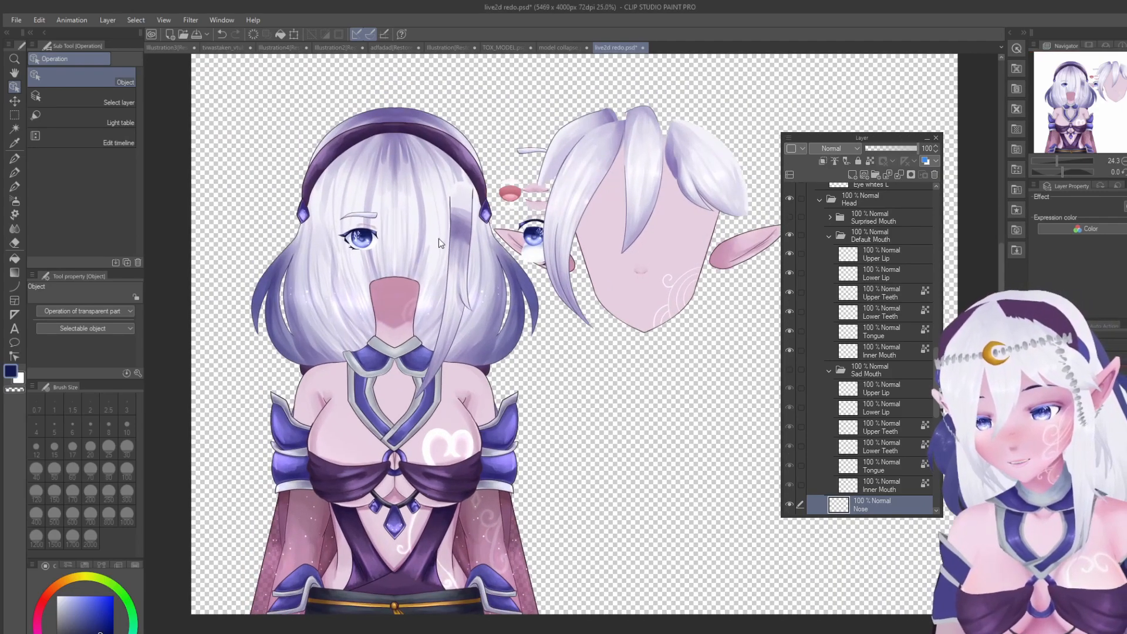
Step: Move the Side Hair strand from the head to the edge of the detached face under Bang R and adjust its position
{"action": "scroll", "coordinate": [439, 238], "scroll_direction": "up", "scroll_amount": 1}
{"action": "scroll", "coordinate": [349, 185], "scroll_direction": "down", "scroll_amount": 3}
{"action": "scroll", "coordinate": [425, 219], "scroll_direction": "up", "scroll_amount": 2}
{"action": "left_click_drag", "start_coordinate": [426, 220], "coordinate": [667, 208]}
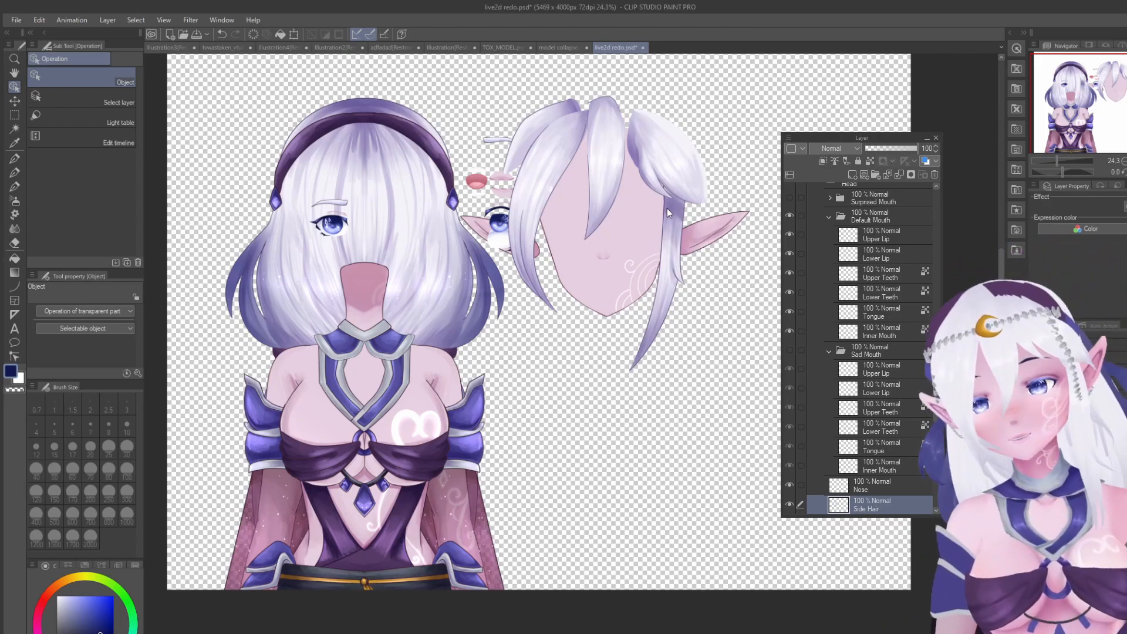
{"action": "mouse_move", "coordinate": [666, 207]}
{"action": "left_mouse_down"}
{"action": "mouse_move", "coordinate": [670, 234]}
{"action": "mouse_move", "coordinate": [661, 216]}
{"action": "left_mouse_up"}
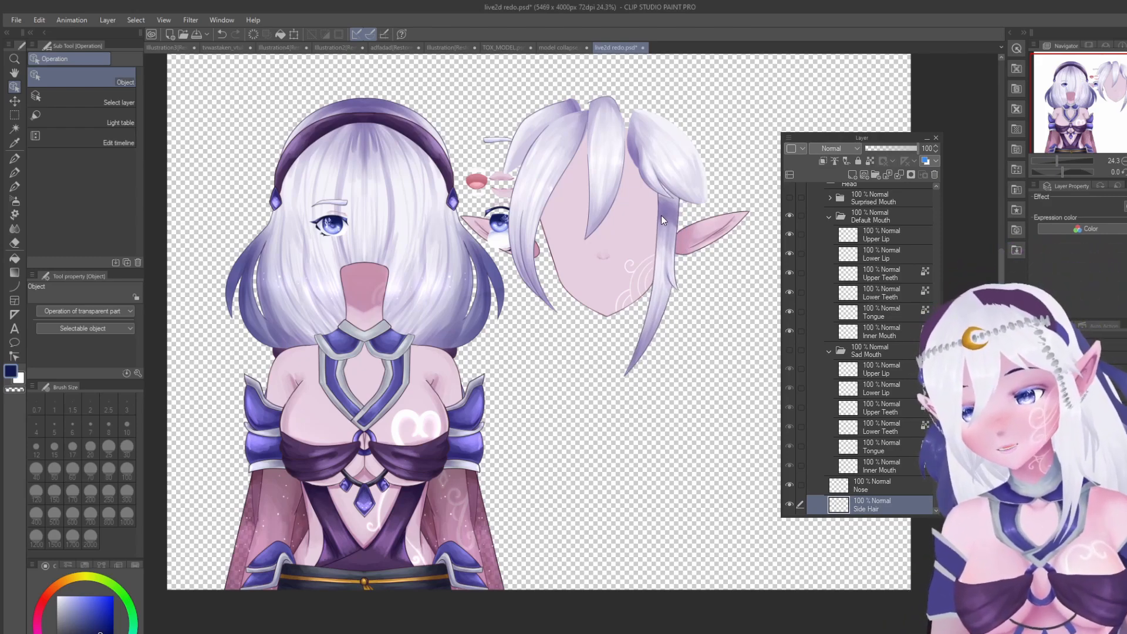
{"action": "scroll", "coordinate": [661, 216], "scroll_direction": "down", "scroll_amount": 4}
{"action": "scroll", "coordinate": [621, 216], "scroll_direction": "up", "scroll_amount": 4}
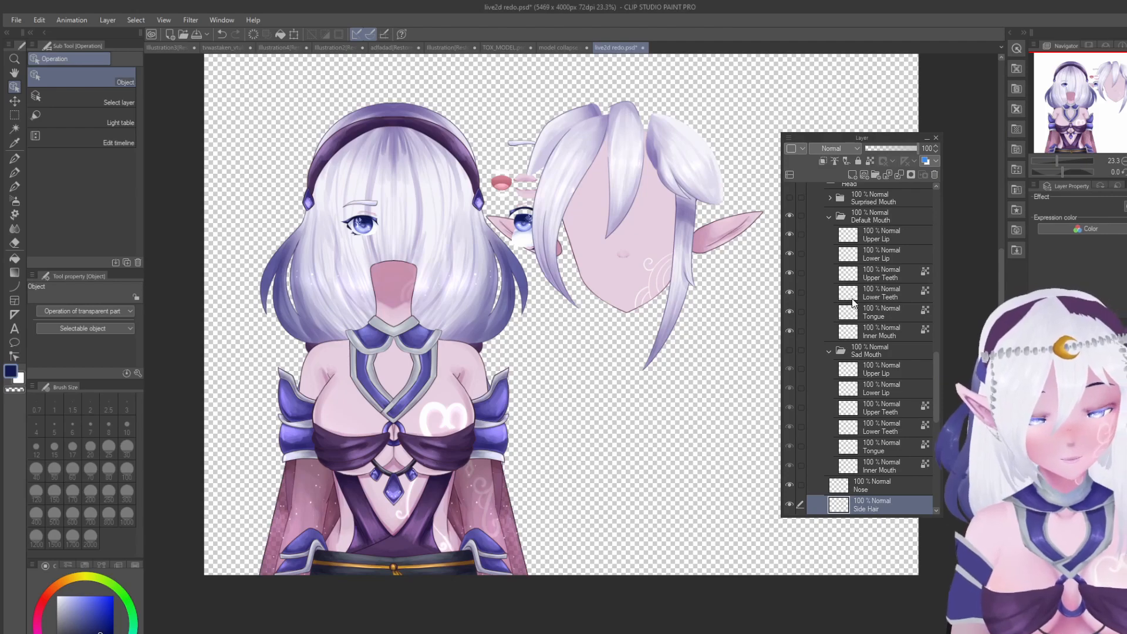
{"action": "scroll", "coordinate": [629, 337], "scroll_direction": "down", "scroll_amount": 2}
{"action": "scroll", "coordinate": [580, 289], "scroll_direction": "up", "scroll_amount": 3}
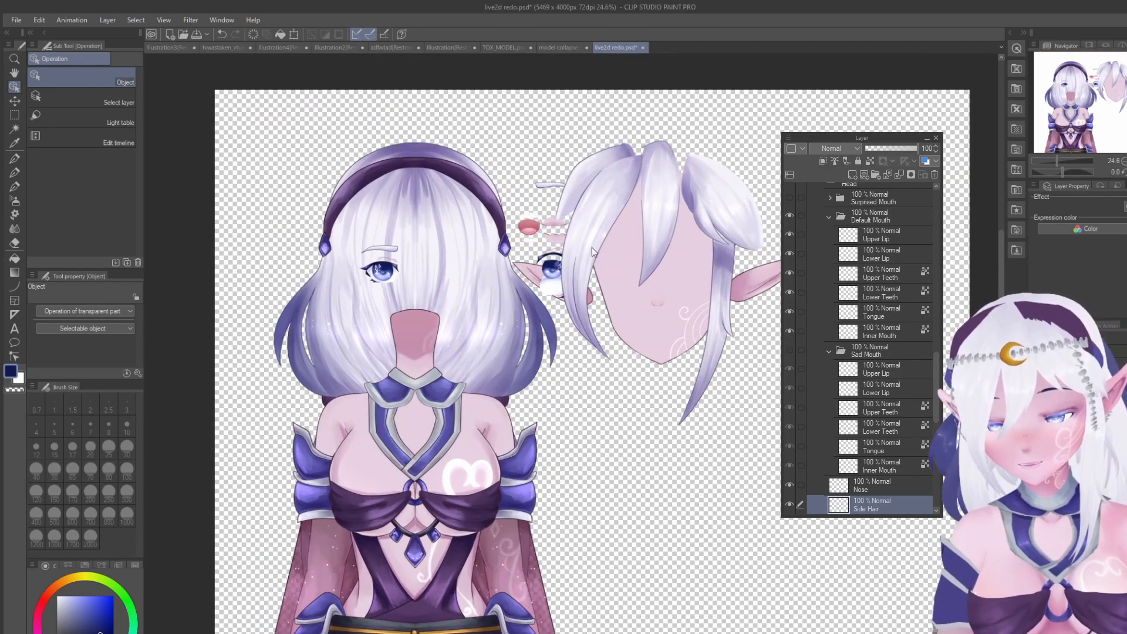
{"action": "scroll", "coordinate": [623, 262], "scroll_direction": "down", "scroll_amount": 3}
{"action": "scroll", "coordinate": [573, 241], "scroll_direction": "up", "scroll_amount": 1}
{"action": "mouse_move", "coordinate": [638, 295]}
{"action": "left_mouse_down"}
{"action": "mouse_move", "coordinate": [645, 356]}
{"action": "mouse_move", "coordinate": [634, 308]}
{"action": "mouse_move", "coordinate": [642, 269]}
{"action": "mouse_move", "coordinate": [644, 295]}
{"action": "left_mouse_up"}
{"action": "scroll", "coordinate": [657, 246], "scroll_direction": "up", "scroll_amount": 1}
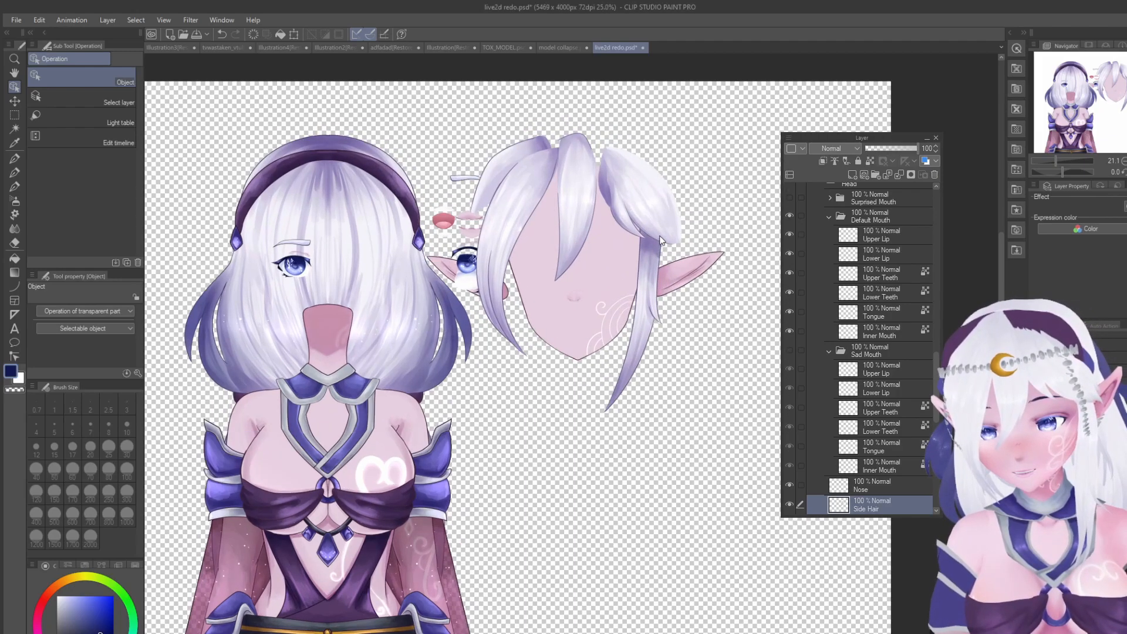
{"action": "scroll", "coordinate": [660, 239], "scroll_direction": "up", "scroll_amount": 1}
{"action": "scroll", "coordinate": [317, 290], "scroll_direction": "down", "scroll_amount": 1}
{"action": "scroll", "coordinate": [290, 335], "scroll_direction": "up", "scroll_amount": 4}
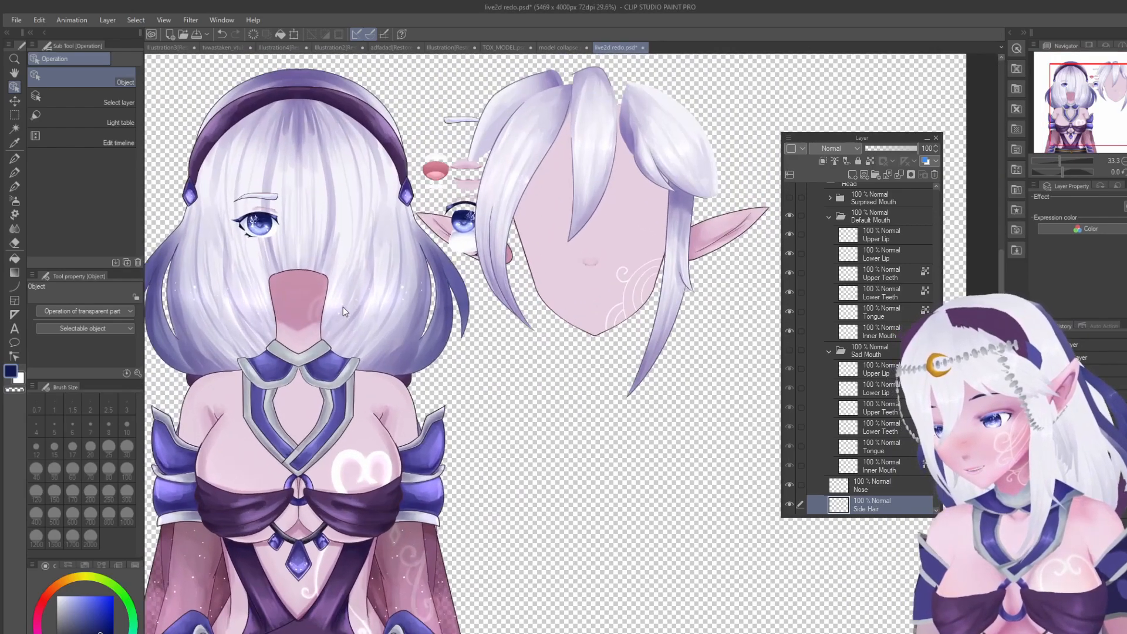
Step: Move the Neck piece off the body to beneath the detached face and align it under the chin
{"action": "left_click", "coordinate": [311, 319]}
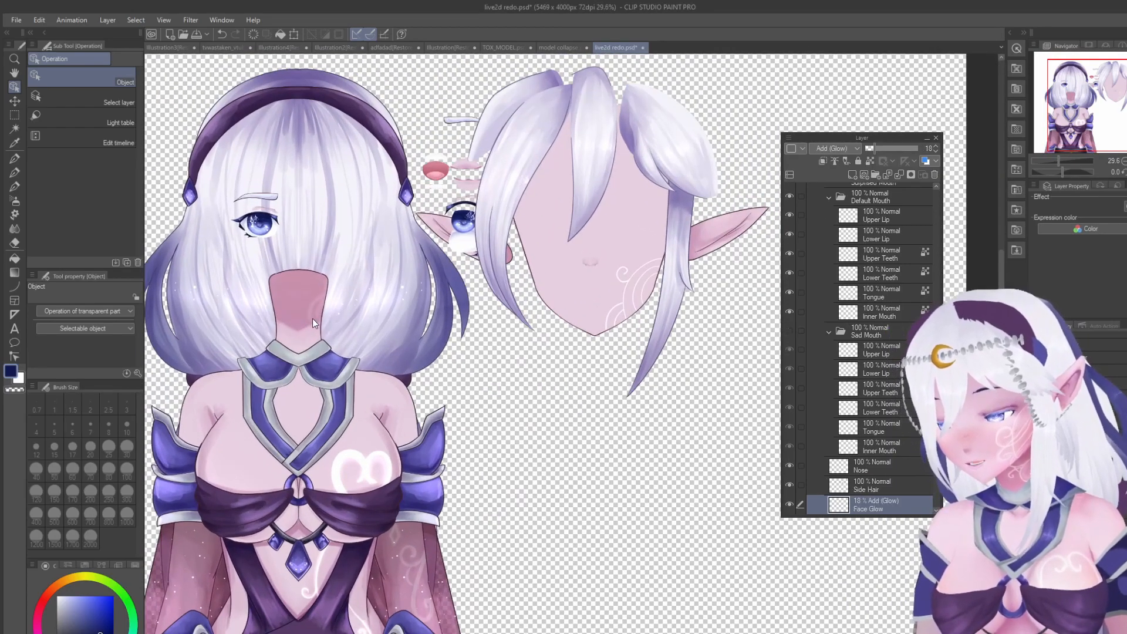
{"action": "left_click_drag", "start_coordinate": [299, 342], "coordinate": [597, 361]}
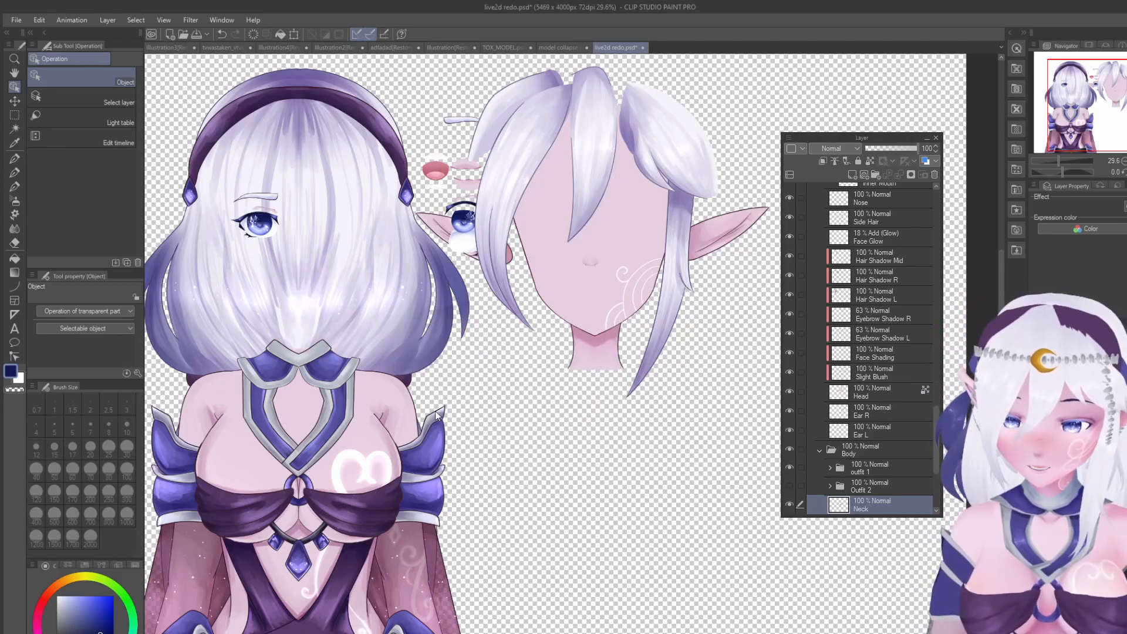
{"action": "mouse_move", "coordinate": [602, 368]}
{"action": "left_mouse_down"}
{"action": "mouse_move", "coordinate": [578, 422]}
{"action": "mouse_move", "coordinate": [595, 383]}
{"action": "left_mouse_up"}
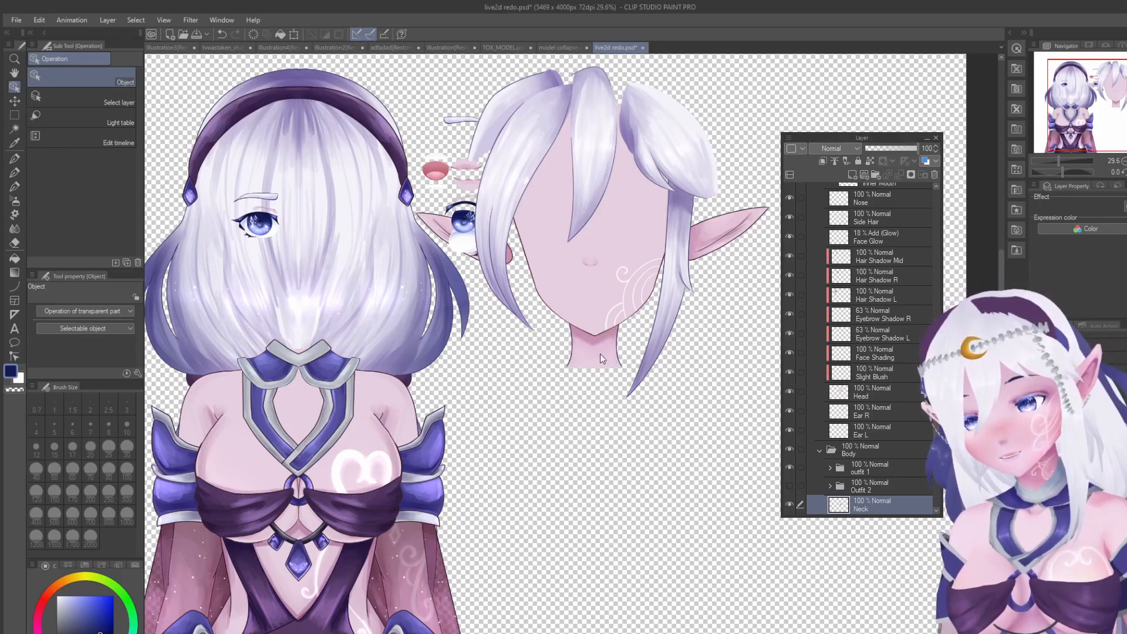
{"action": "left_click_drag", "start_coordinate": [601, 353], "coordinate": [605, 358]}
Step: Try rotating and shifting the Head layer above the neck within a rectangular selection, discard the transform and clear the selection
{"action": "left_click", "coordinate": [628, 284]}
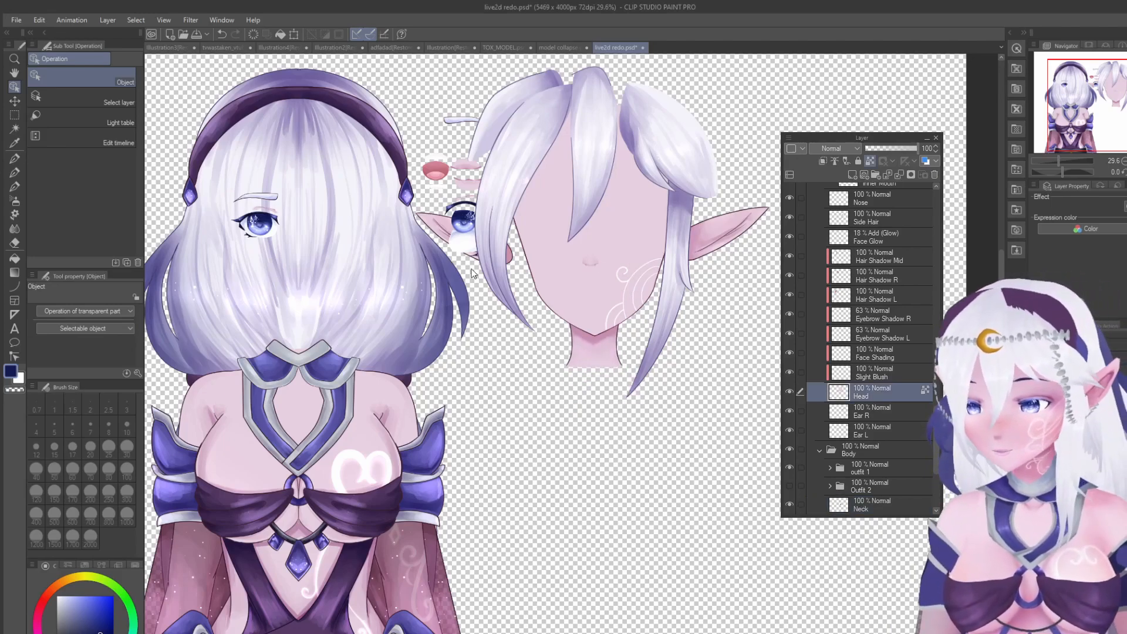
{"action": "left_click", "coordinate": [14, 115]}
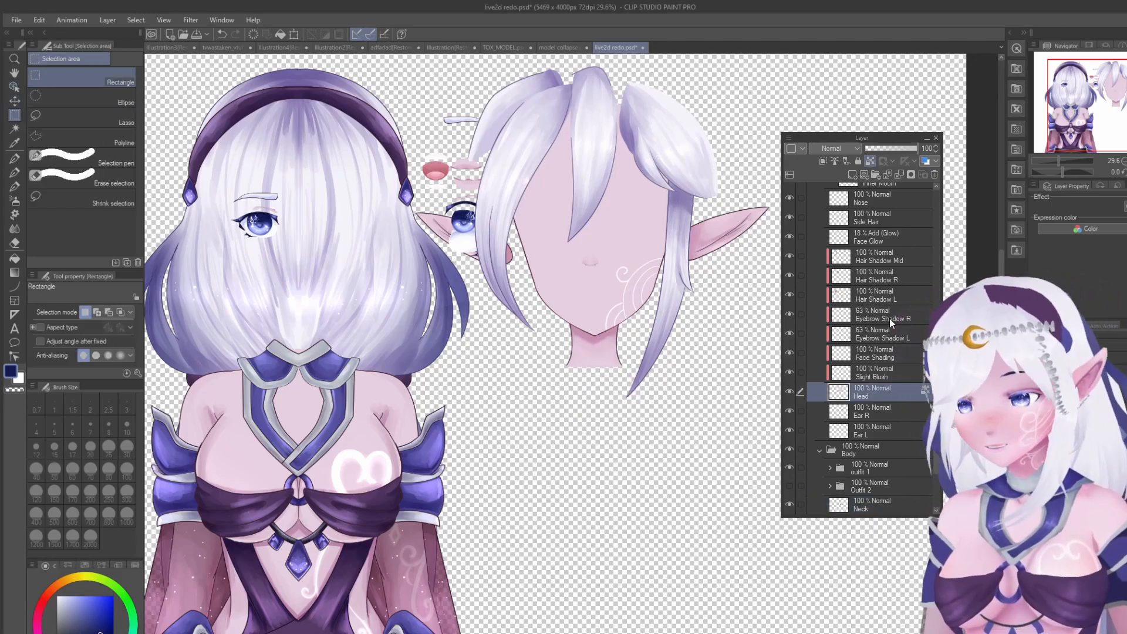
{"action": "scroll", "coordinate": [665, 324], "scroll_direction": "down", "scroll_amount": 1}
{"action": "left_click_drag", "start_coordinate": [490, 125], "coordinate": [758, 397]}
{"action": "left_click", "coordinate": [666, 417]}
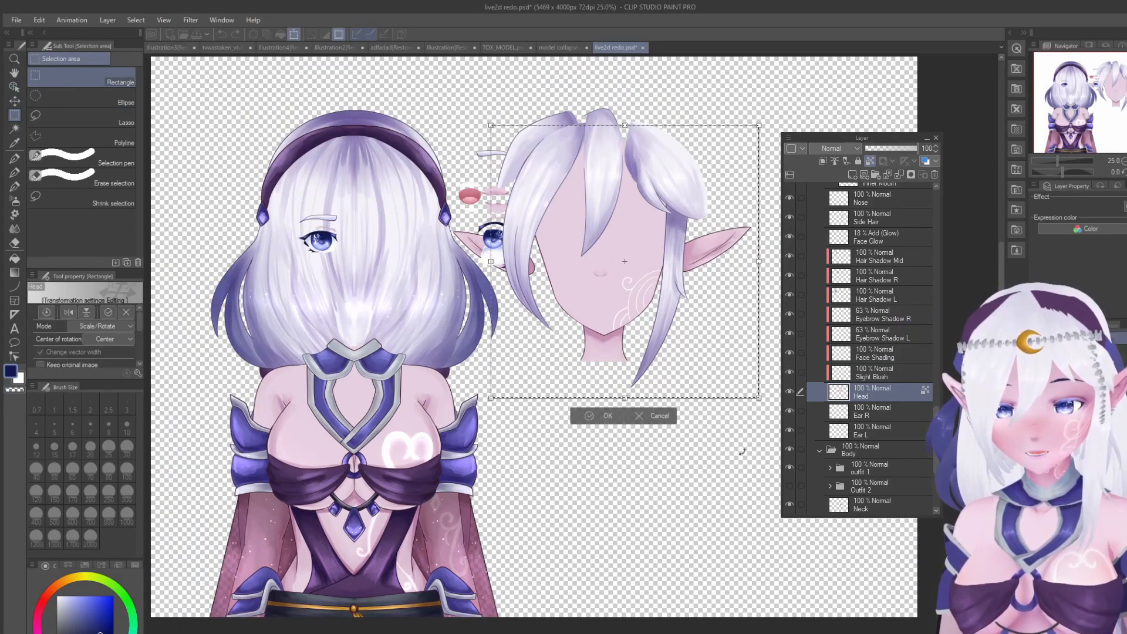
{"action": "left_click_drag", "start_coordinate": [742, 452], "coordinate": [784, 418]}
{"action": "left_click_drag", "start_coordinate": [698, 335], "coordinate": [675, 326]}
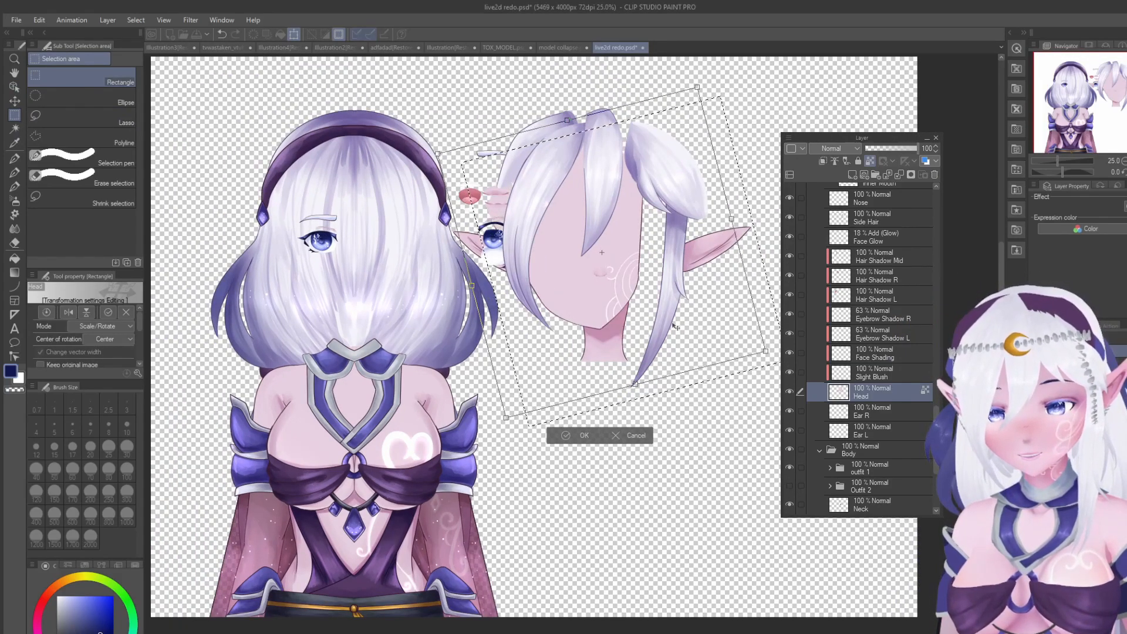
{"action": "left_click_drag", "start_coordinate": [599, 301], "coordinate": [640, 382]}
{"action": "left_click", "coordinate": [613, 458]}
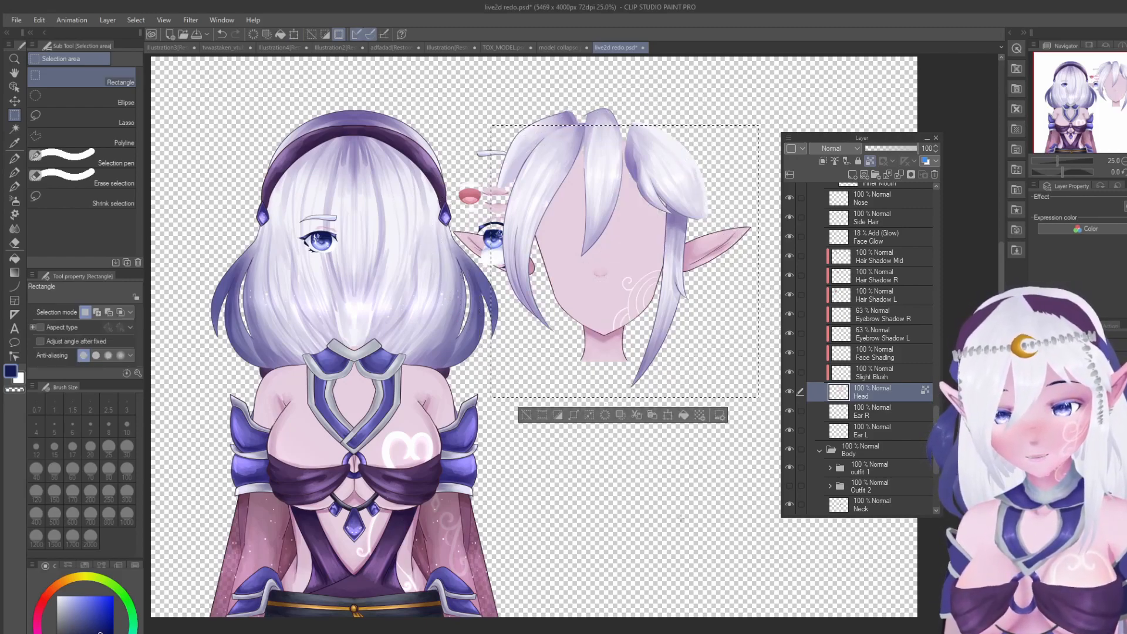
{"action": "left_click", "coordinate": [680, 518]}
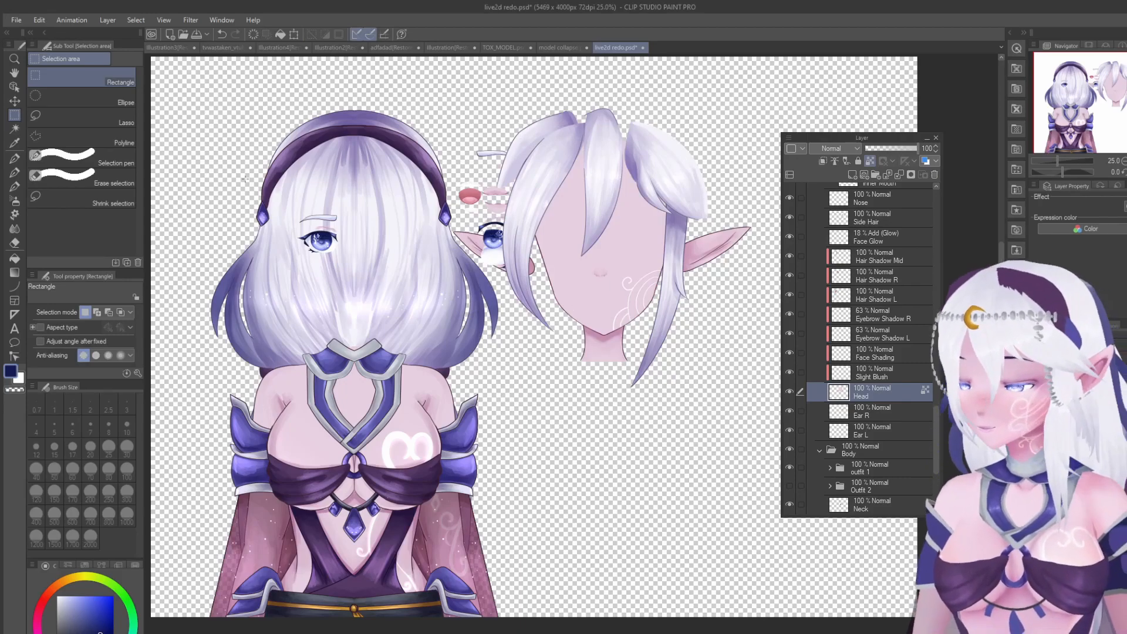
Step: Move the Headband up off the hair and shift Jewel L and Jewel R outward to either side of the head
{"action": "left_click", "coordinate": [15, 89]}
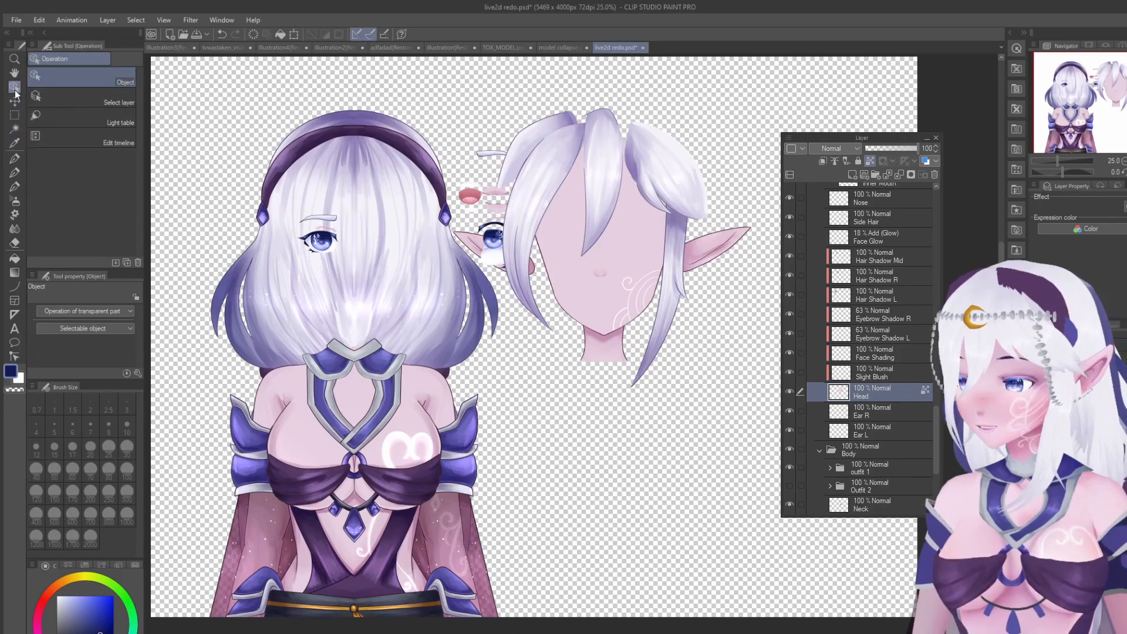
{"action": "scroll", "coordinate": [331, 171], "scroll_direction": "down", "scroll_amount": 1}
{"action": "left_click_drag", "start_coordinate": [364, 136], "coordinate": [358, 78]}
{"action": "left_click", "coordinate": [263, 208]}
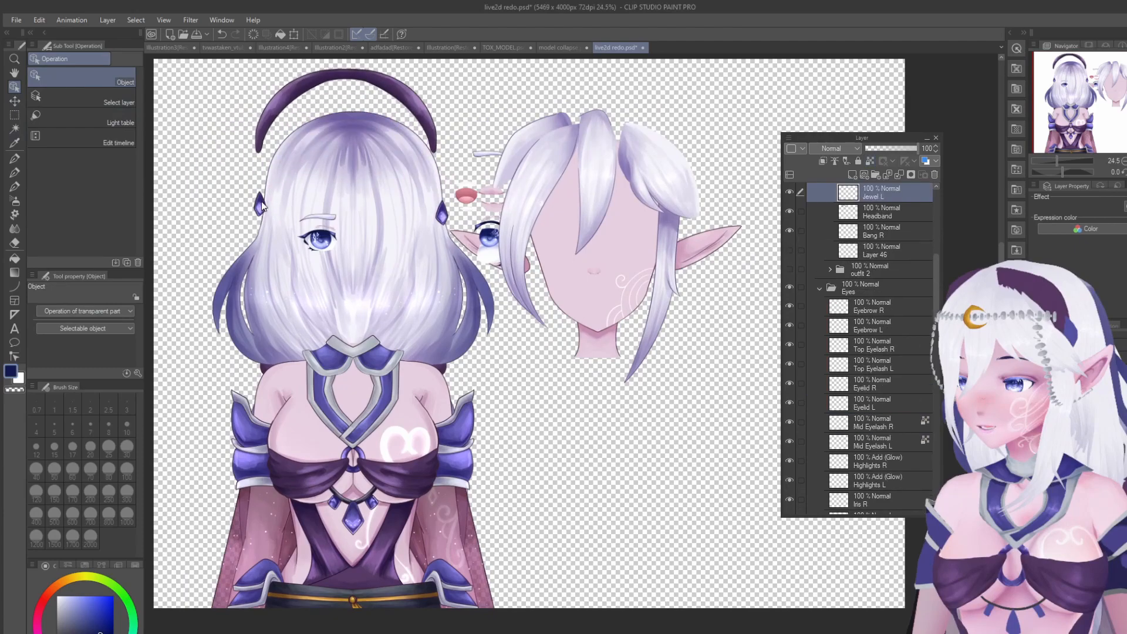
{"action": "left_click_drag", "start_coordinate": [445, 212], "coordinate": [453, 155]}
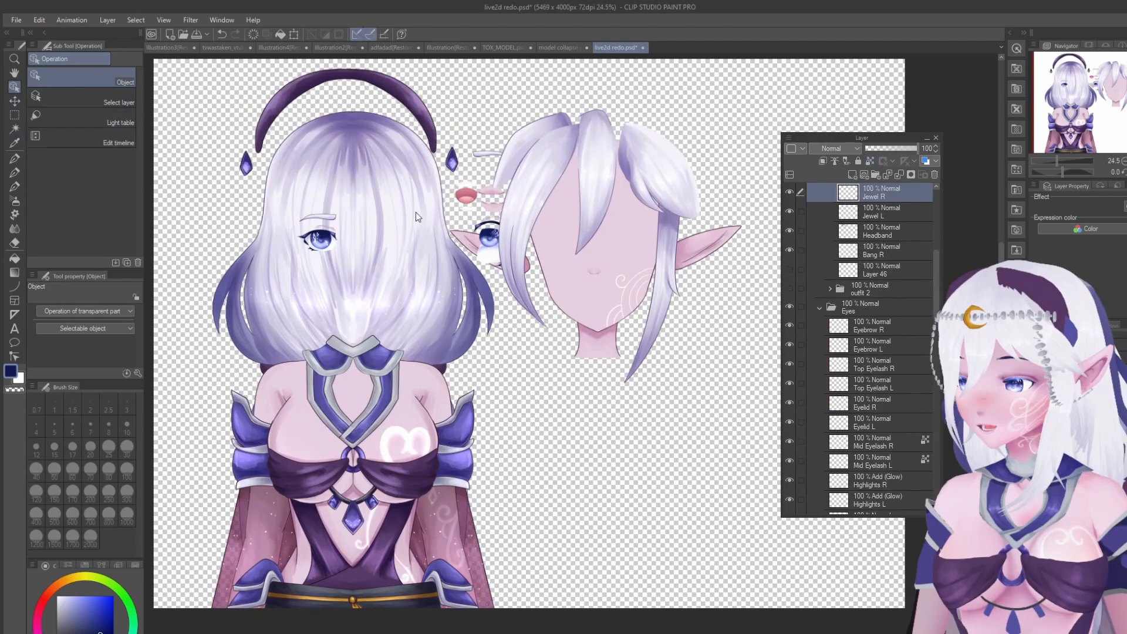
Step: Move the Top Back Hair to the empty canvas beside the detached face and place the Hairband directly beneath it
{"action": "left_click_drag", "start_coordinate": [446, 266], "coordinate": [916, 267]}
{"action": "scroll", "coordinate": [516, 182], "scroll_direction": "down", "scroll_amount": 2}
{"action": "scroll", "coordinate": [648, 257], "scroll_direction": "up", "scroll_amount": 1}
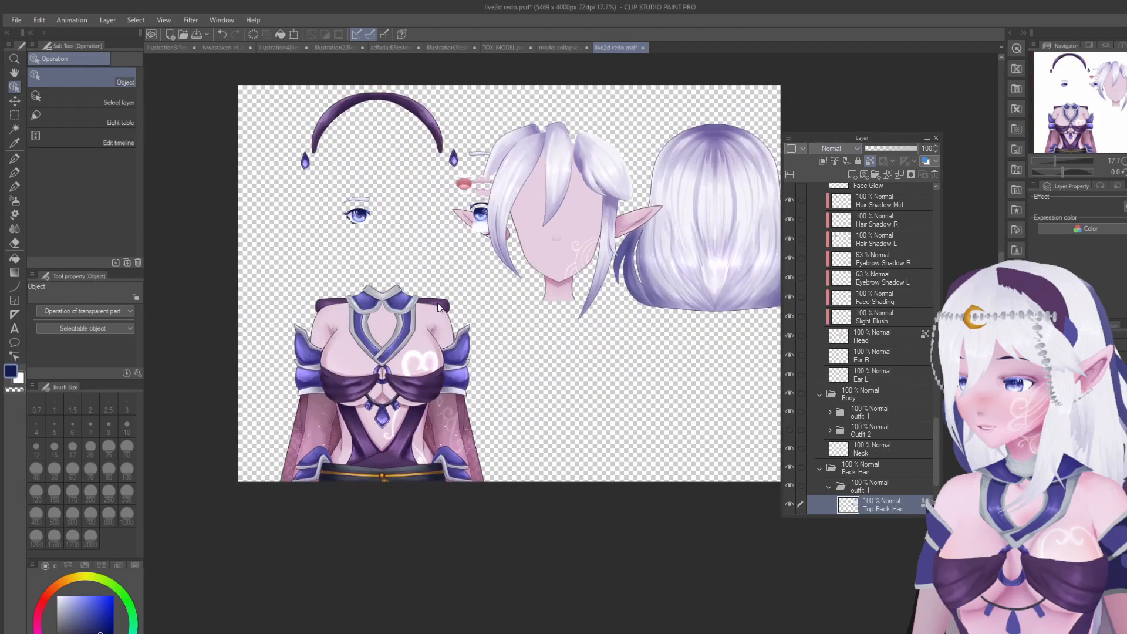
{"action": "left_click_drag", "start_coordinate": [697, 261], "coordinate": [693, 225]}
{"action": "left_click_drag", "start_coordinate": [434, 301], "coordinate": [755, 281]}
{"action": "scroll", "coordinate": [689, 267], "scroll_direction": "up", "scroll_amount": 1}
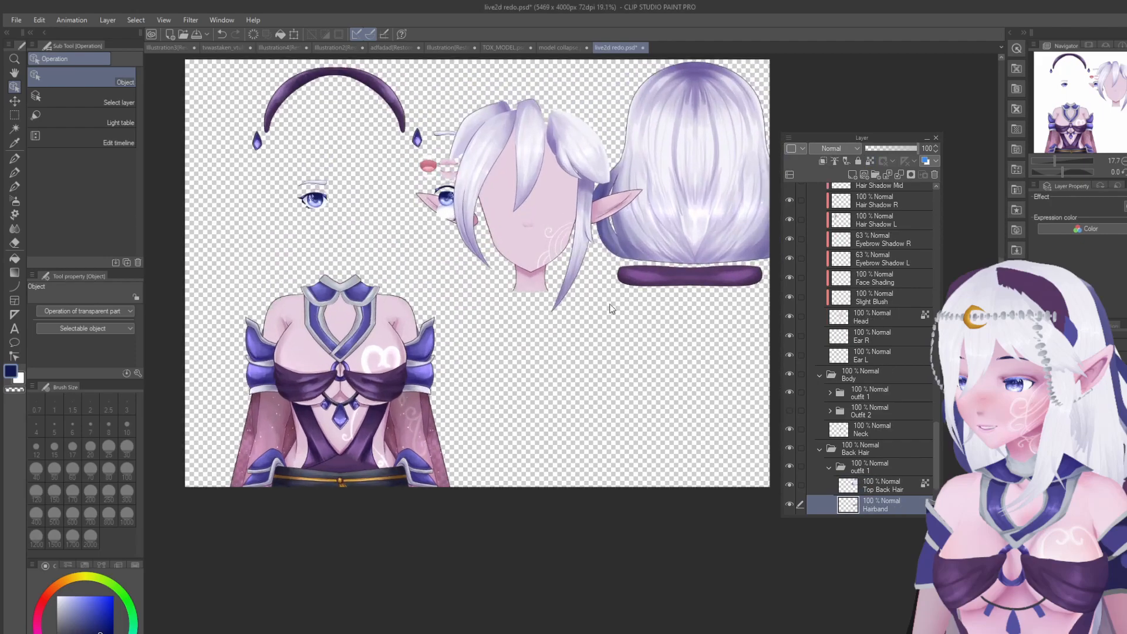
Step: Move the Bottom Back Hair layer from behind the body to below the detached Hairband
{"action": "scroll", "coordinate": [872, 478], "scroll_direction": "down", "scroll_amount": 1}
{"action": "left_click", "coordinate": [887, 494]}
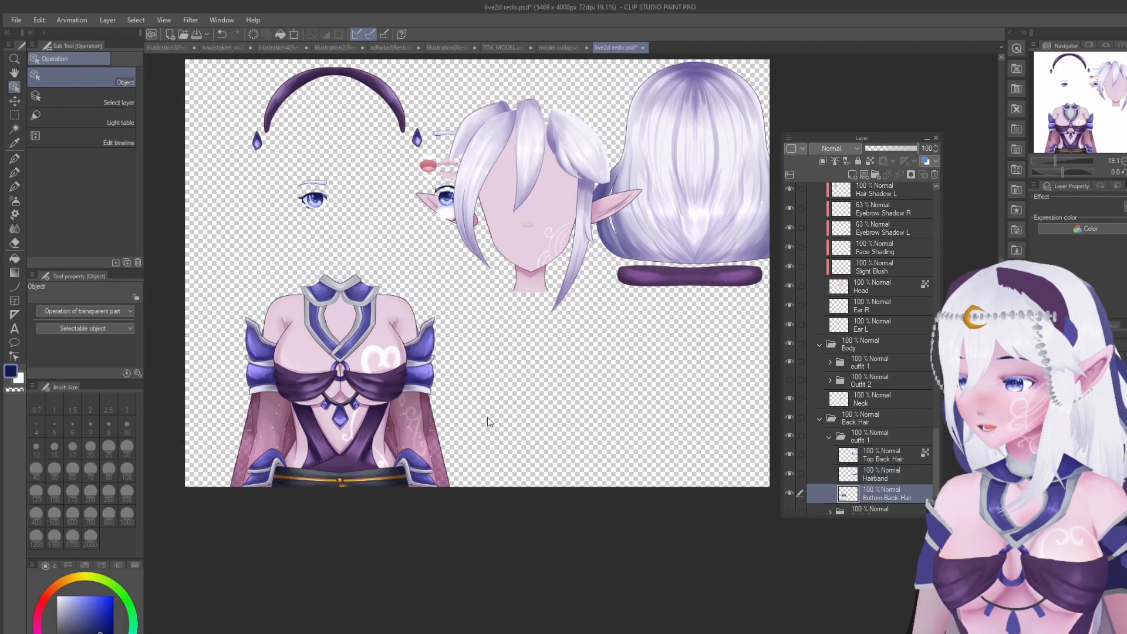
{"action": "left_click", "coordinate": [15, 101]}
{"action": "left_click_drag", "start_coordinate": [329, 411], "coordinate": [687, 407]}
{"action": "scroll", "coordinate": [687, 407], "scroll_direction": "up", "scroll_amount": 4}
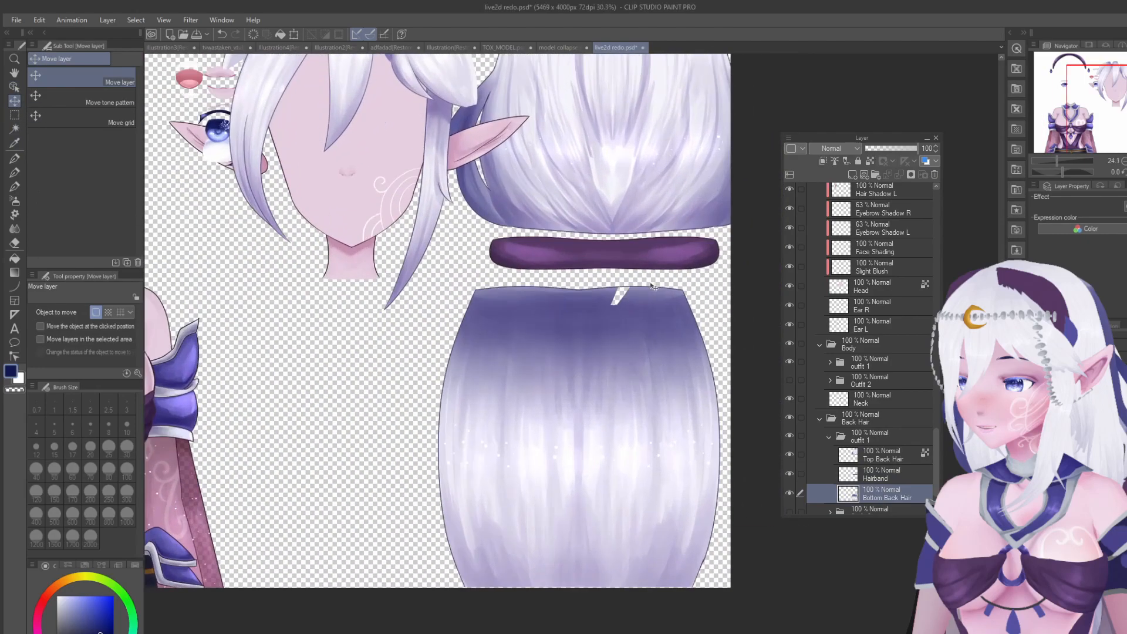
{"action": "scroll", "coordinate": [651, 286], "scroll_direction": "up", "scroll_amount": 2}
Step: Shift the Top Back Hair toward the detached face so its outer side strand fits inside the canvas
{"action": "left_click", "coordinate": [15, 115]}
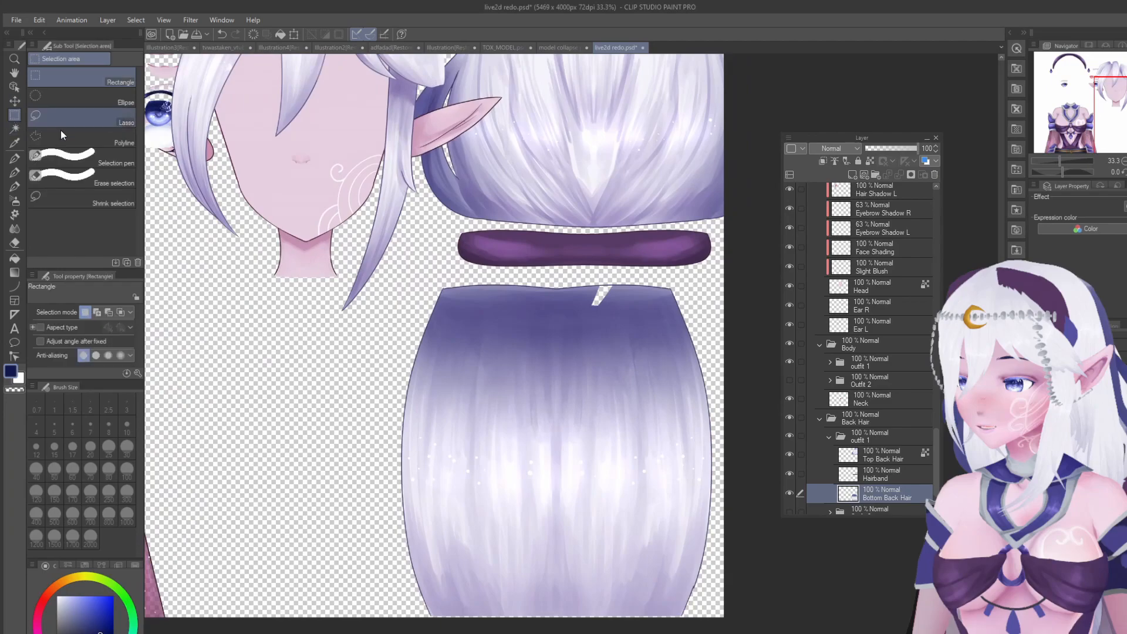
{"action": "scroll", "coordinate": [600, 219], "scroll_direction": "down", "scroll_amount": 2}
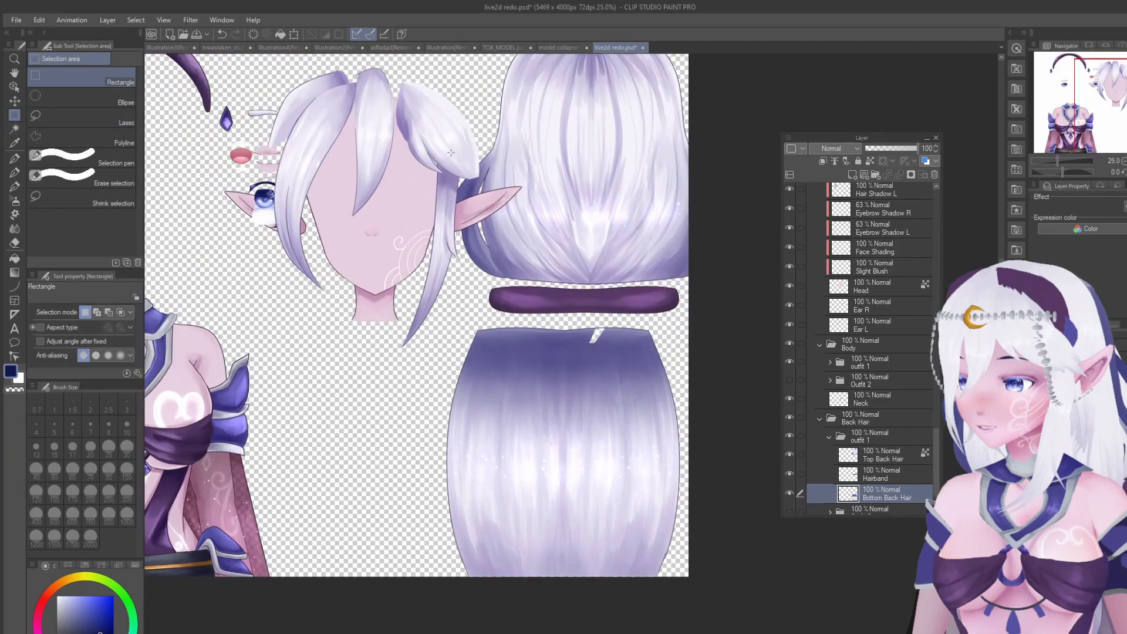
{"action": "scroll", "coordinate": [237, 92], "scroll_direction": "up", "scroll_amount": 2}
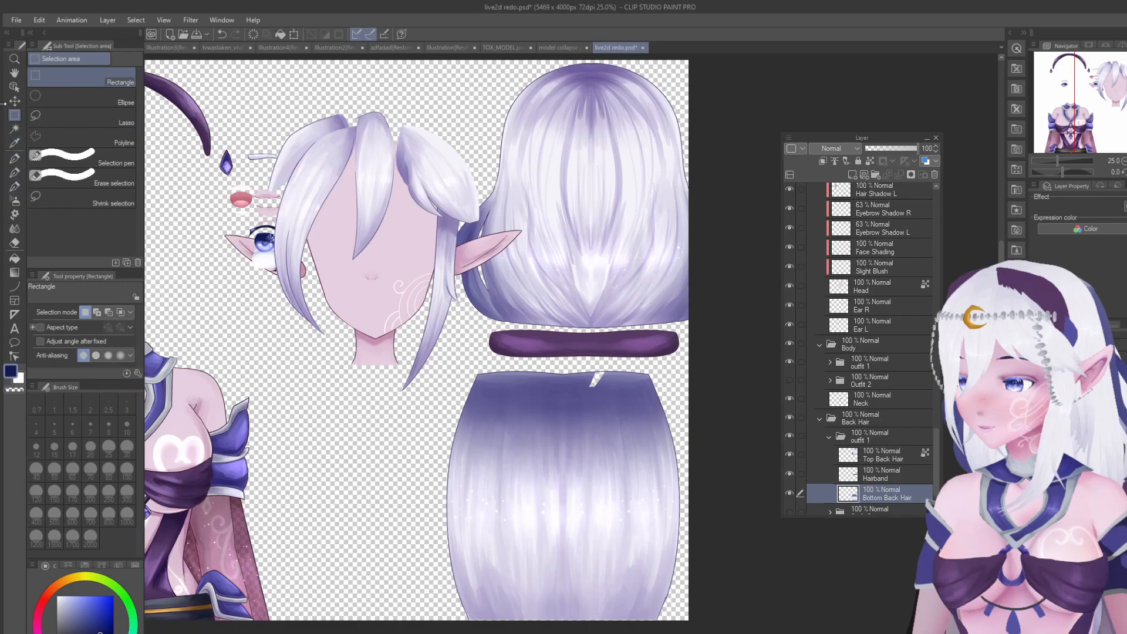
{"action": "left_click", "coordinate": [14, 86]}
{"action": "left_click_drag", "start_coordinate": [673, 228], "coordinate": [565, 224]}
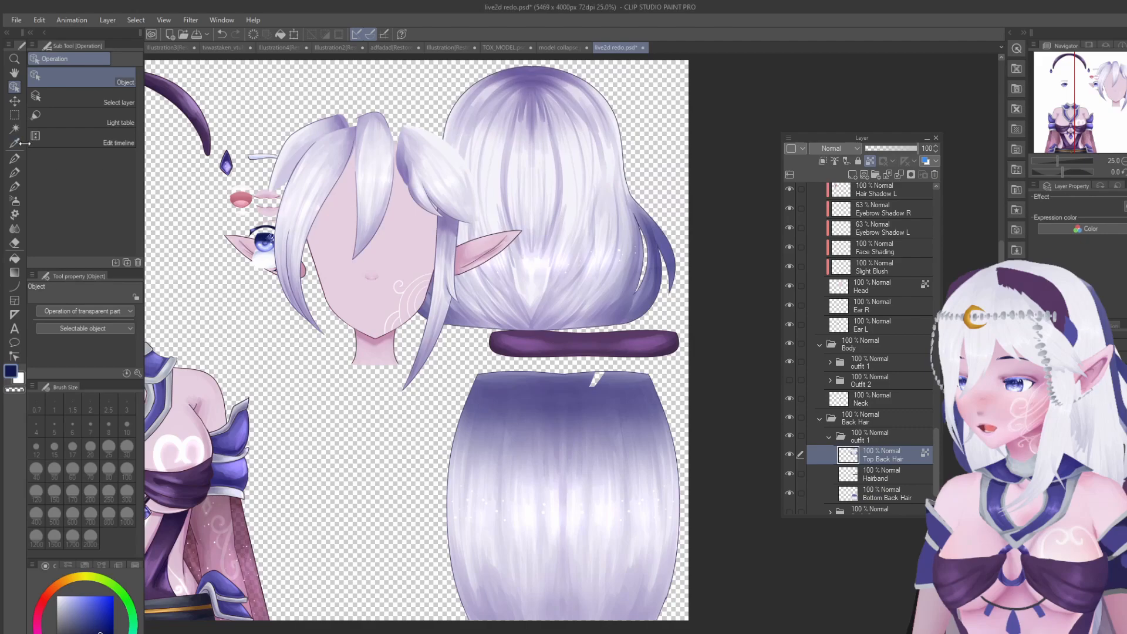
Step: Lasso the dark outer strand of the Top Back Hair and transform it outward, away from the main hair shape
{"action": "left_click", "coordinate": [14, 114]}
{"action": "left_click", "coordinate": [114, 115]}
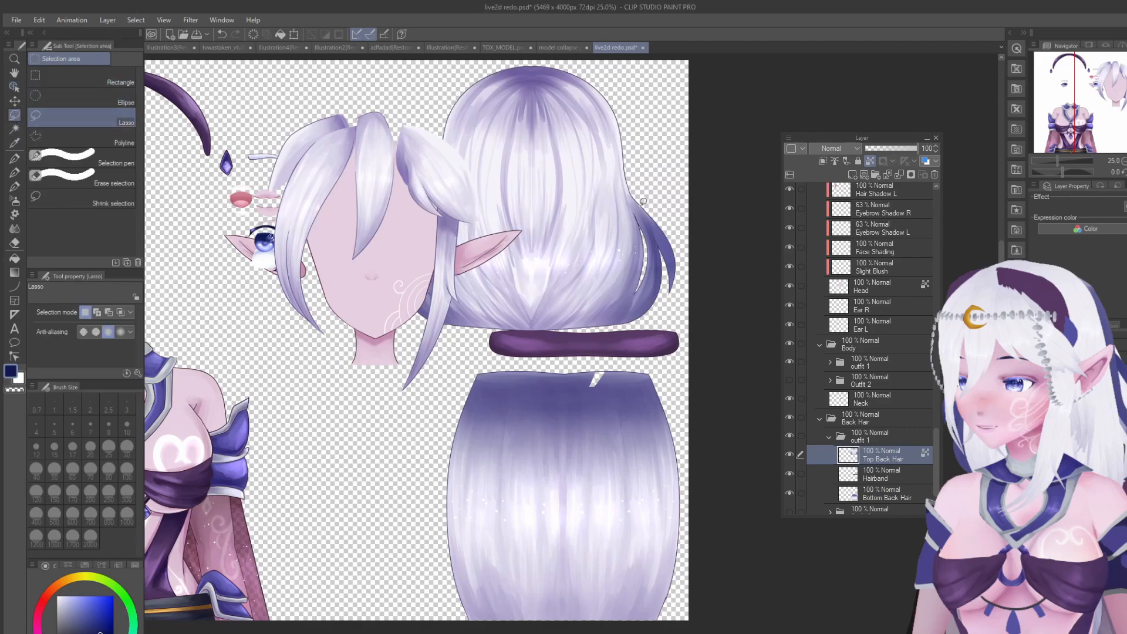
{"action": "left_click_drag", "start_coordinate": [686, 293], "coordinate": [625, 192]}
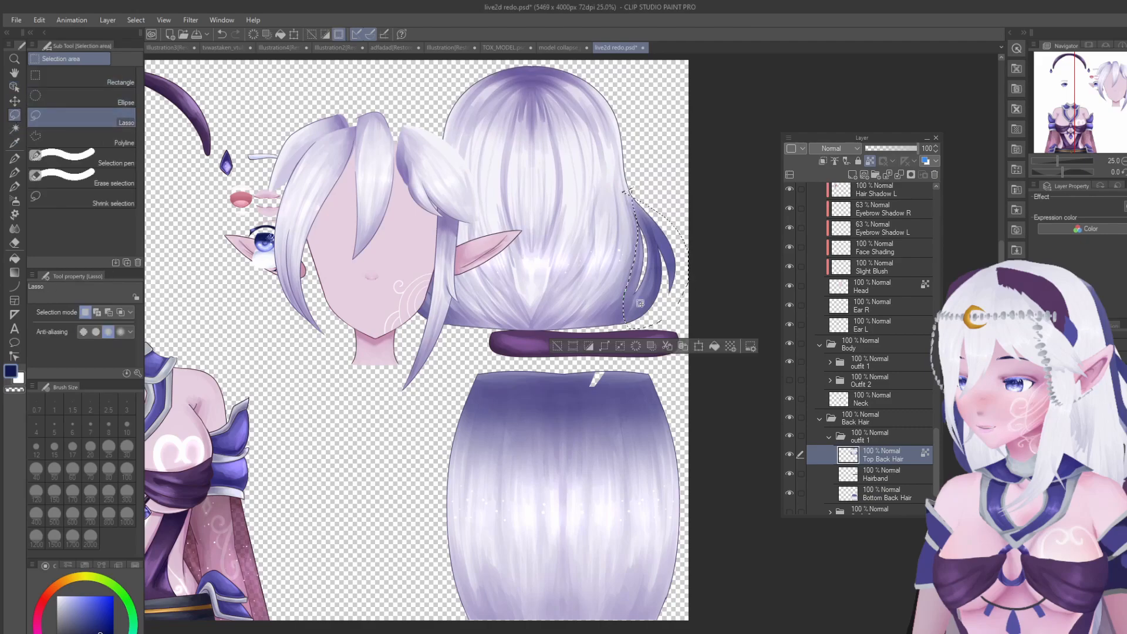
{"action": "left_click_drag", "start_coordinate": [654, 271], "coordinate": [670, 274]}
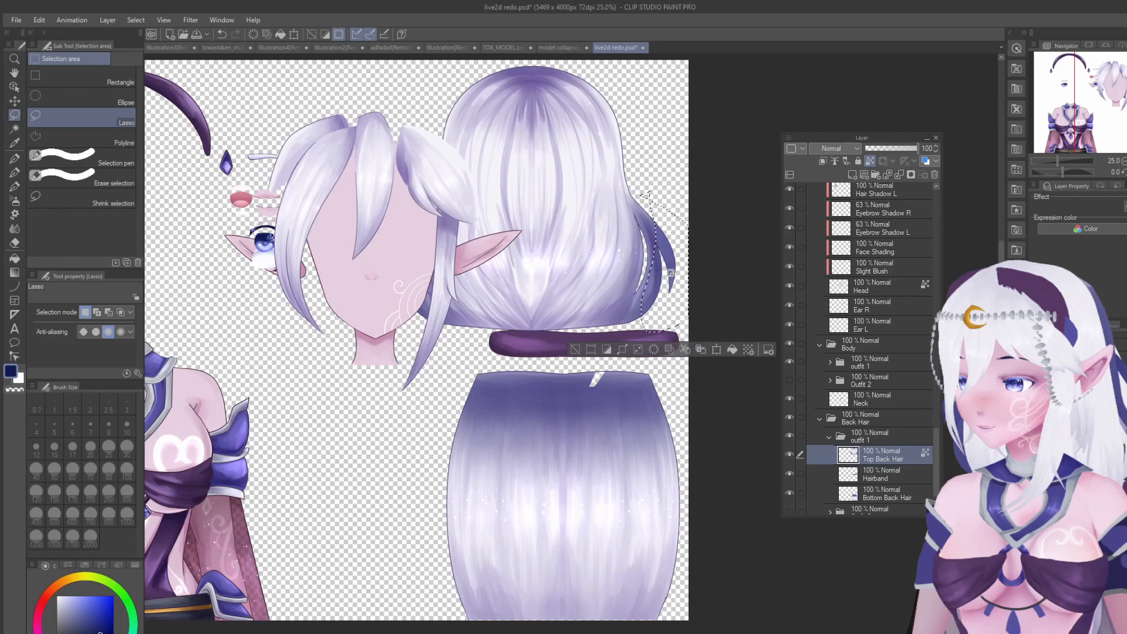
{"action": "key", "text": "ctrl+z"}
{"action": "left_click", "coordinate": [715, 348]}
{"action": "key", "text": "ctrl+z"}
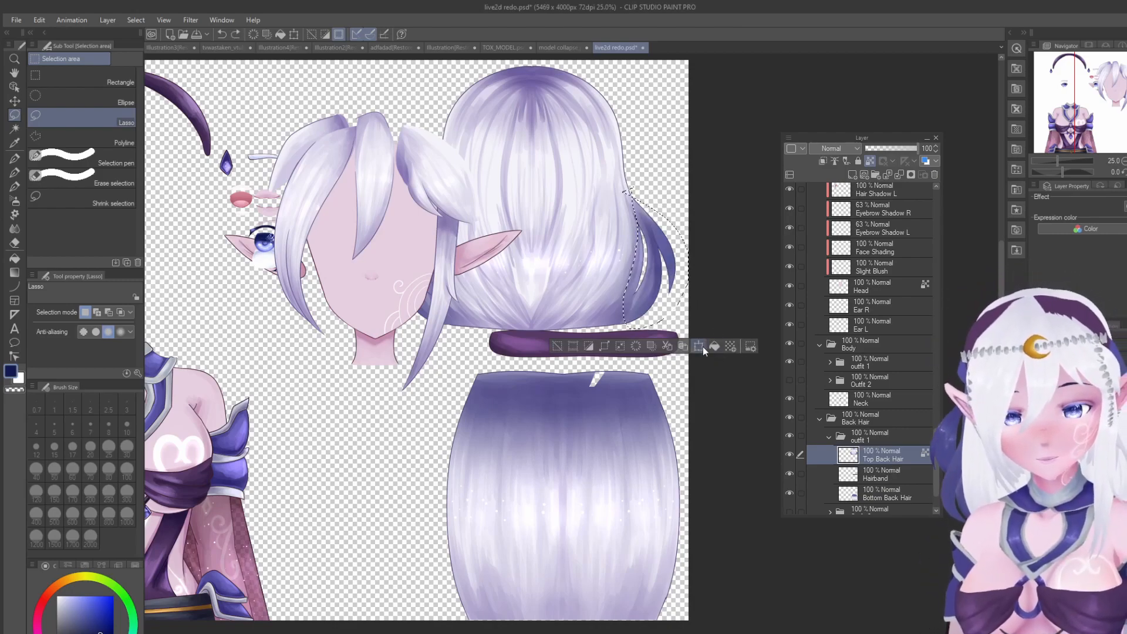
{"action": "left_click", "coordinate": [699, 346]}
{"action": "left_click", "coordinate": [648, 356]}
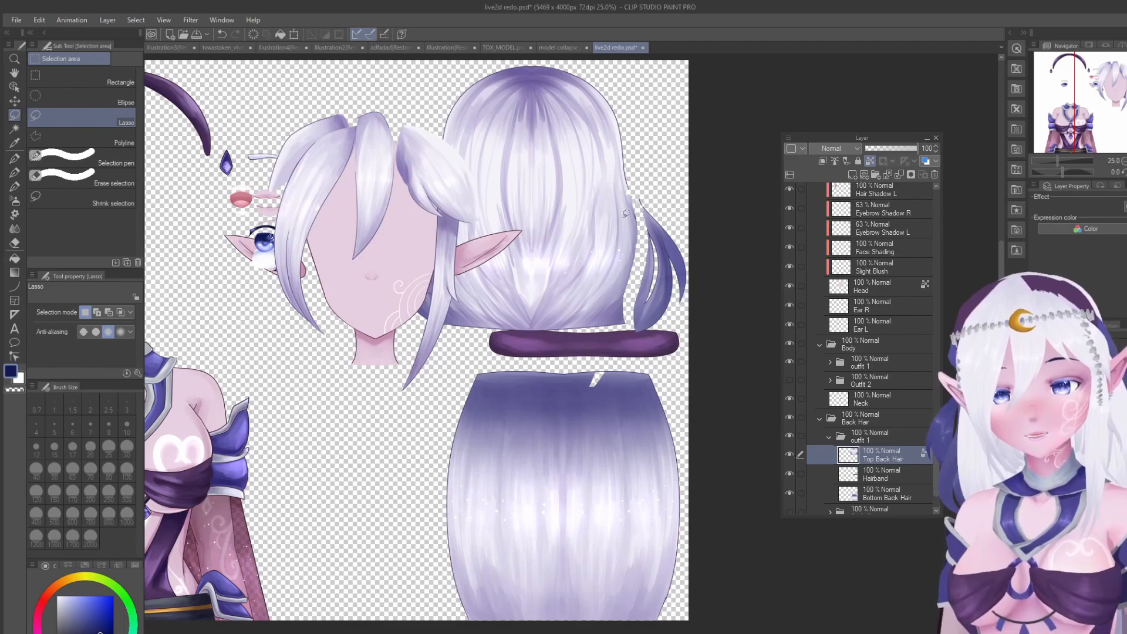
Step: Undo the part separations until the character is fully assembled again on the extended canvas
{"action": "scroll", "coordinate": [538, 236], "scroll_direction": "down", "scroll_amount": 2}
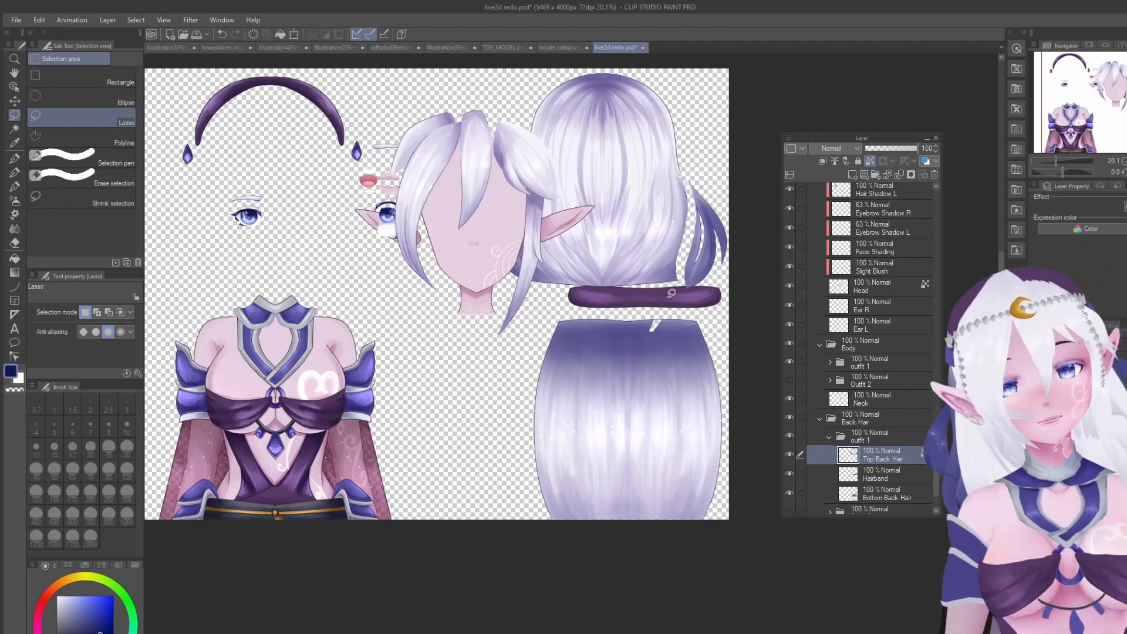
{"action": "scroll", "coordinate": [398, 361], "scroll_direction": "down", "scroll_amount": 2}
{"action": "scroll", "coordinate": [240, 452], "scroll_direction": "up", "scroll_amount": 1}
{"action": "scroll", "coordinate": [260, 348], "scroll_direction": "down", "scroll_amount": 2}
{"action": "scroll", "coordinate": [260, 348], "scroll_direction": "up", "scroll_amount": 2}
{"action": "scroll", "coordinate": [265, 346], "scroll_direction": "down", "scroll_amount": 1}
{"action": "scroll", "coordinate": [270, 343], "scroll_direction": "up", "scroll_amount": 1}
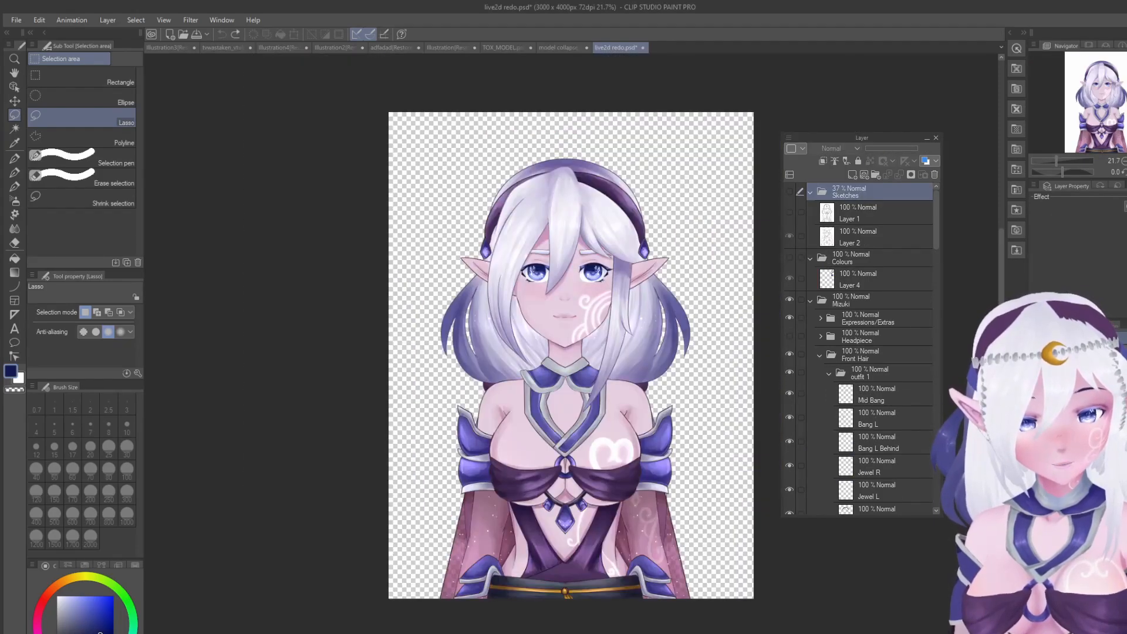
{"action": "scroll", "coordinate": [474, 244], "scroll_direction": "down", "scroll_amount": 2}
{"action": "scroll", "coordinate": [493, 273], "scroll_direction": "up", "scroll_amount": 2}
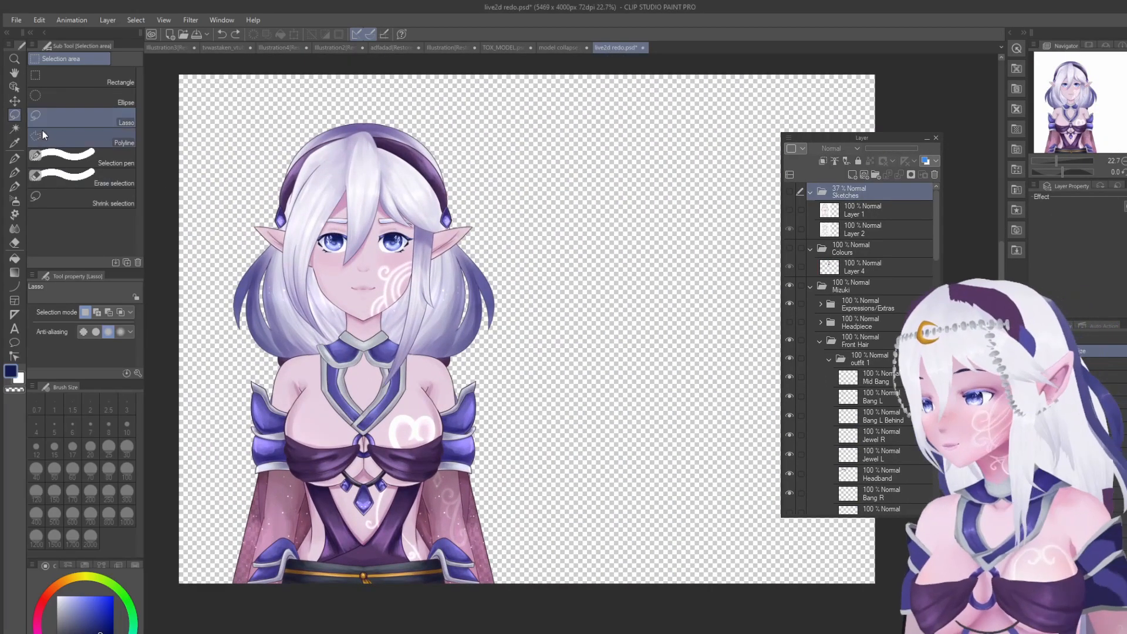
Step: Move the chest skin layer and its heart tattoo off the body onto the empty canvas beside the character
{"action": "left_click", "coordinate": [15, 101]}
{"action": "left_click", "coordinate": [15, 87]}
{"action": "scroll", "coordinate": [400, 324], "scroll_direction": "down", "scroll_amount": 1}
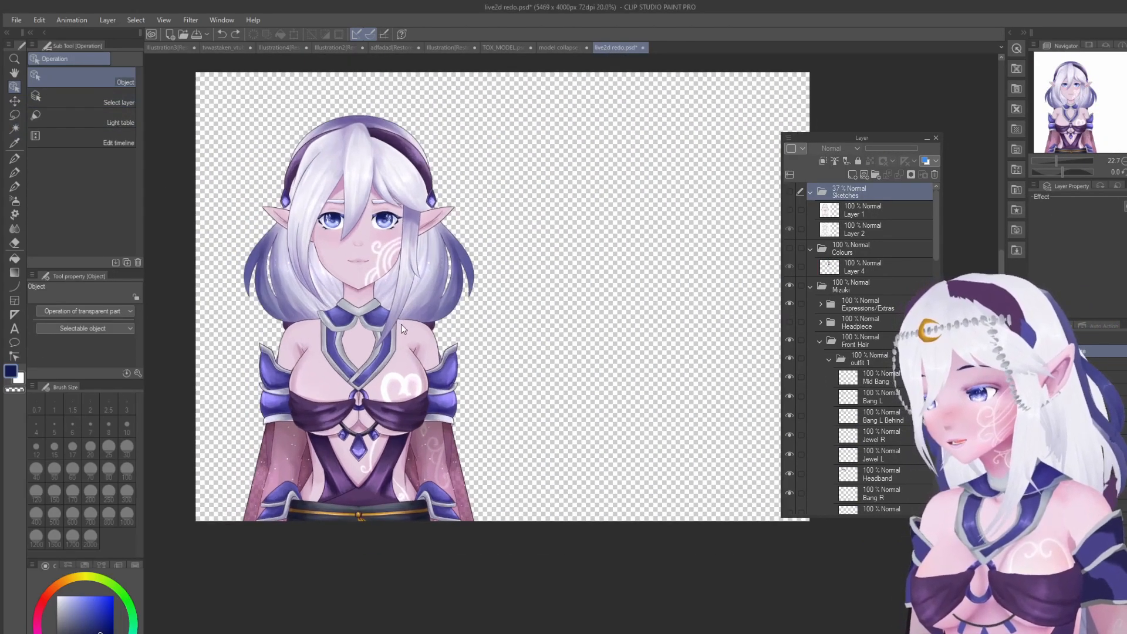
{"action": "scroll", "coordinate": [401, 324], "scroll_direction": "up", "scroll_amount": 2}
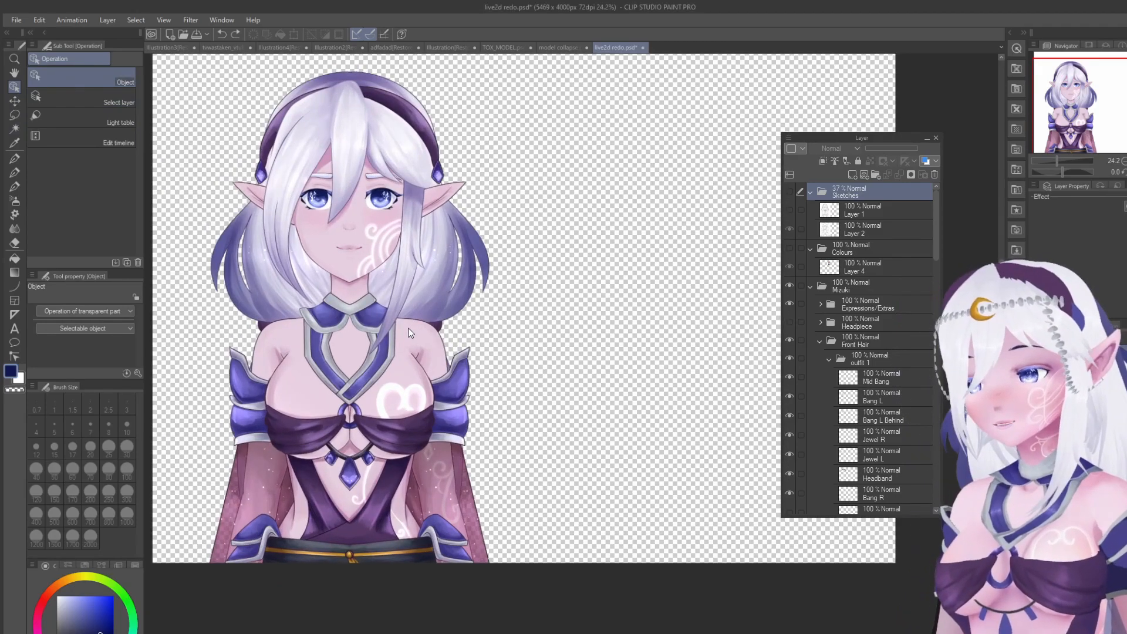
{"action": "left_click", "coordinate": [411, 331]}
{"action": "left_click_drag", "start_coordinate": [405, 333], "coordinate": [648, 116]}
{"action": "left_click_drag", "start_coordinate": [403, 369], "coordinate": [649, 179]}
Step: Place the purple chest Cloth over the detached chest and set its Ring at the centre between the two halves
{"action": "left_click_drag", "start_coordinate": [403, 424], "coordinate": [421, 430]}
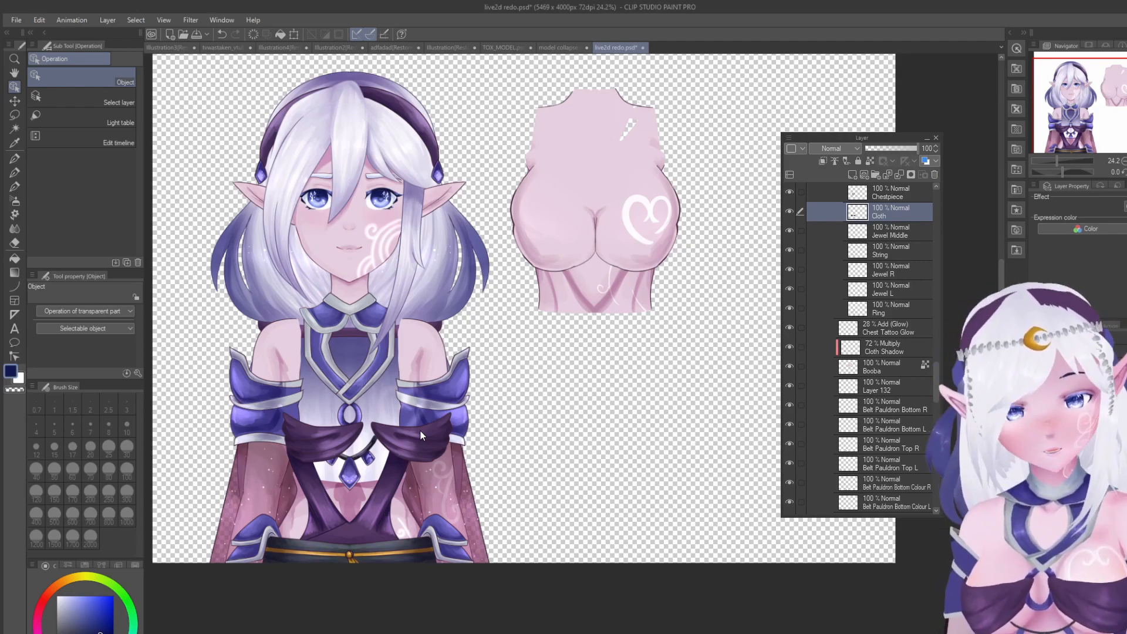
{"action": "mouse_move", "coordinate": [611, 132]}
{"action": "left_mouse_down"}
{"action": "mouse_move", "coordinate": [591, 153]}
{"action": "mouse_move", "coordinate": [597, 124]}
{"action": "left_mouse_up"}
{"action": "left_click_drag", "start_coordinate": [380, 439], "coordinate": [624, 235]}
{"action": "left_click_drag", "start_coordinate": [361, 431], "coordinate": [604, 235]}
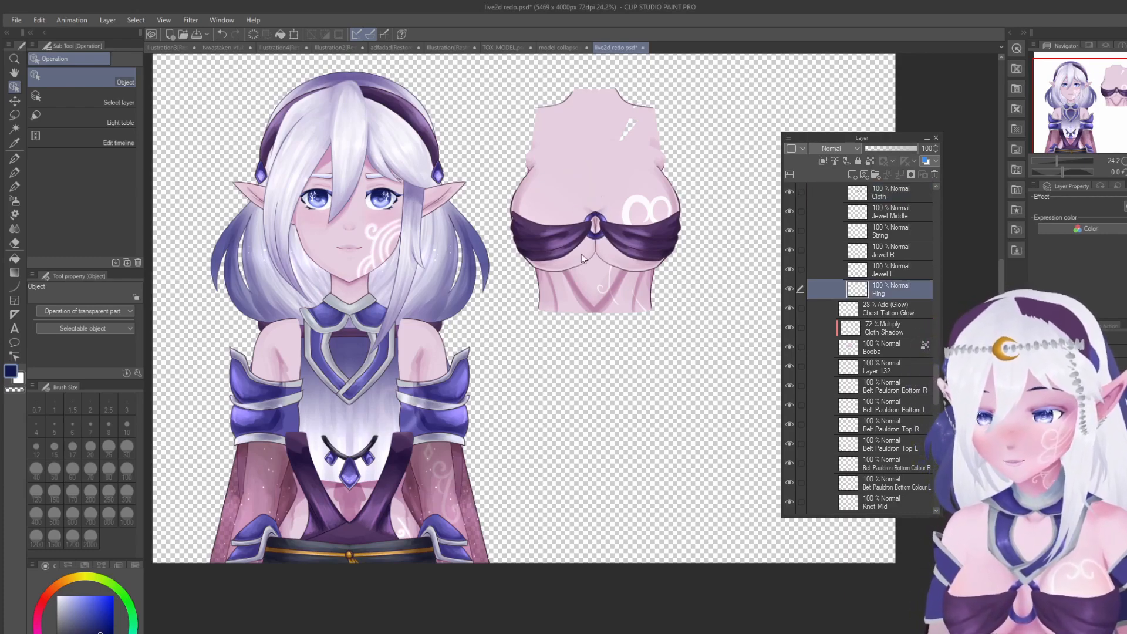
Step: Place the Chestpiece, Collar Bottom and Collar on the detached chest, raising the Collar slightly above the Collar Bottom
{"action": "left_click_drag", "start_coordinate": [362, 376], "coordinate": [610, 194]}
{"action": "left_click_drag", "start_coordinate": [360, 315], "coordinate": [603, 117]}
{"action": "left_click_drag", "start_coordinate": [368, 305], "coordinate": [609, 100]}
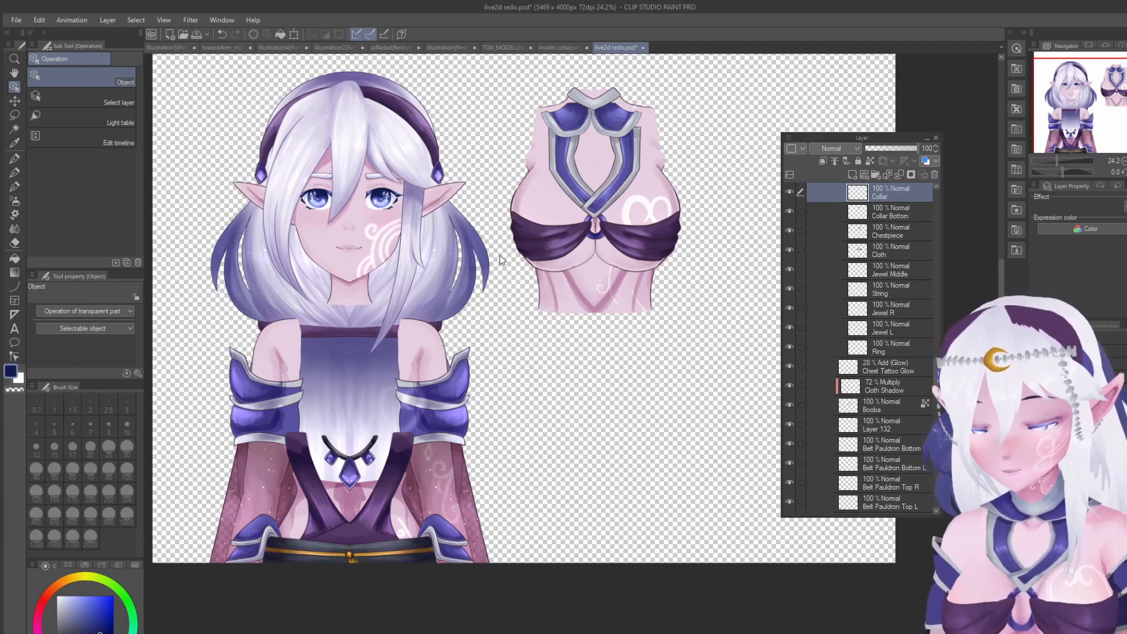
{"action": "left_click_drag", "start_coordinate": [624, 157], "coordinate": [625, 115]}
{"action": "left_click", "coordinate": [626, 115]}
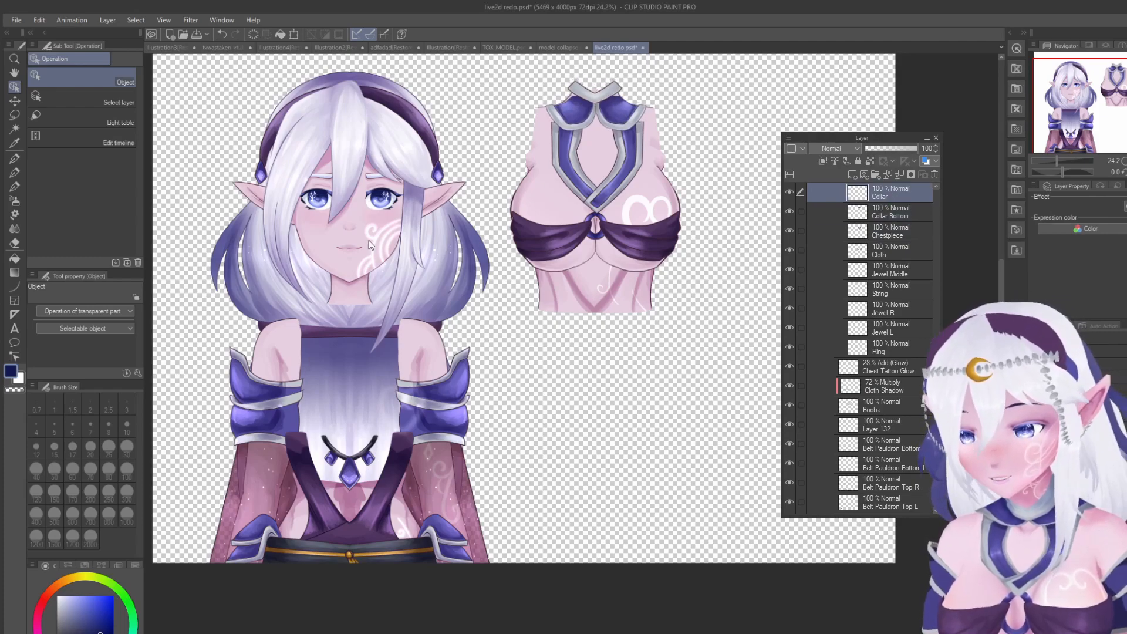
Step: Move the Lower Body layer off the character and place it directly below the detached chest
{"action": "scroll", "coordinate": [365, 242], "scroll_direction": "down", "scroll_amount": 1}
{"action": "scroll", "coordinate": [422, 323], "scroll_direction": "down", "scroll_amount": 1}
{"action": "scroll", "coordinate": [438, 346], "scroll_direction": "up", "scroll_amount": 2}
{"action": "scroll", "coordinate": [438, 347], "scroll_direction": "down", "scroll_amount": 3}
{"action": "scroll", "coordinate": [481, 323], "scroll_direction": "up", "scroll_amount": 1}
{"action": "scroll", "coordinate": [575, 311], "scroll_direction": "up", "scroll_amount": 2}
{"action": "left_click_drag", "start_coordinate": [347, 503], "coordinate": [583, 348]}
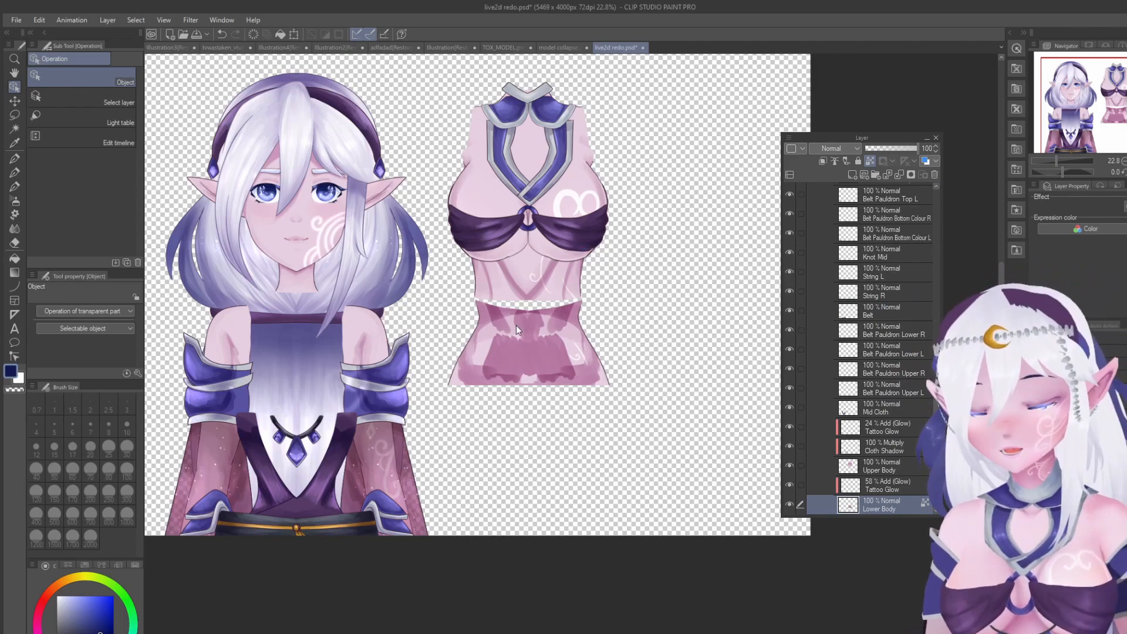
Step: Move the crossed purple Mid Cloth over the detached lower body
{"action": "scroll", "coordinate": [516, 330], "scroll_direction": "up", "scroll_amount": 3}
{"action": "scroll", "coordinate": [358, 487], "scroll_direction": "down", "scroll_amount": 4}
{"action": "scroll", "coordinate": [395, 430], "scroll_direction": "up", "scroll_amount": 2}
{"action": "scroll", "coordinate": [390, 434], "scroll_direction": "down", "scroll_amount": 3}
{"action": "scroll", "coordinate": [338, 469], "scroll_direction": "up", "scroll_amount": 3}
{"action": "left_click_drag", "start_coordinate": [328, 473], "coordinate": [574, 312]}
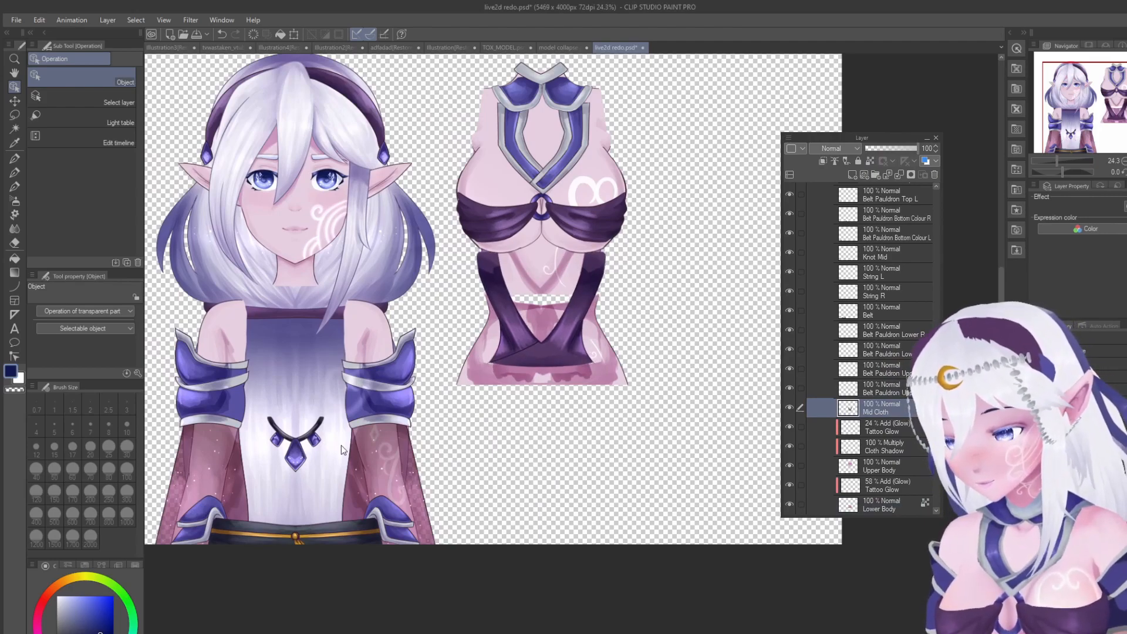
Step: Detach the necklace's String, Jewel Middle, Jewel L and Jewel R, and arrange them beside the detached torso with the jewels spaced apart
{"action": "left_click_drag", "start_coordinate": [317, 434], "coordinate": [671, 261]}
{"action": "left_click_drag", "start_coordinate": [295, 455], "coordinate": [652, 282]}
{"action": "left_click_drag", "start_coordinate": [273, 444], "coordinate": [628, 267]}
{"action": "left_click_drag", "start_coordinate": [313, 440], "coordinate": [680, 269]}
{"action": "left_click", "coordinate": [631, 271]}
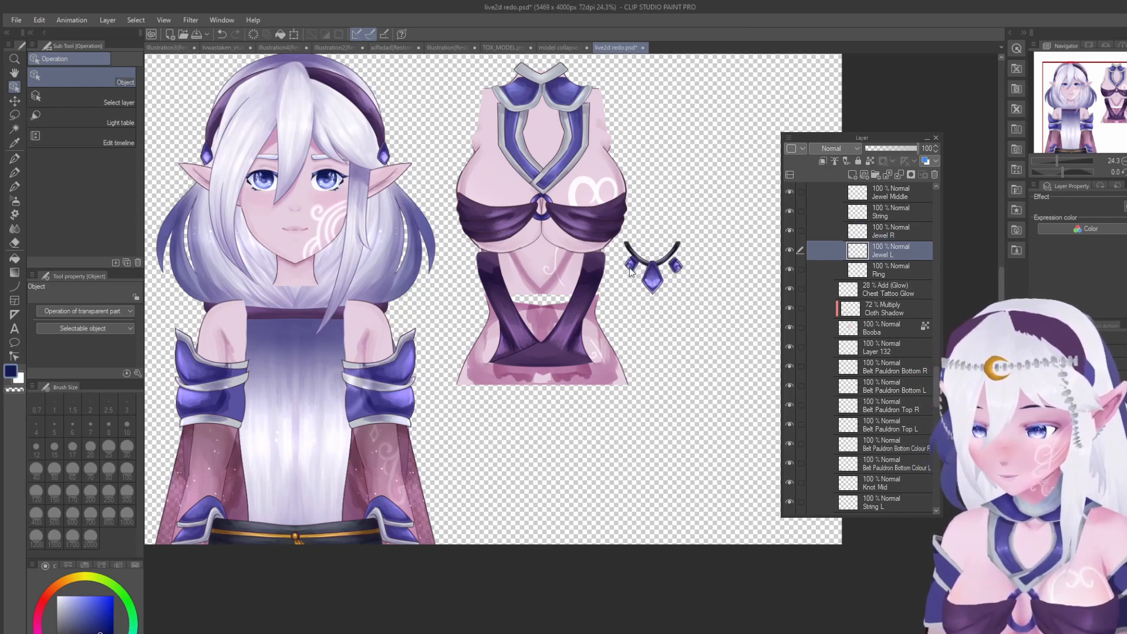
{"action": "left_click_drag", "start_coordinate": [651, 274], "coordinate": [677, 272]}
Step: Move the Belt off the character to just below the detached lower body
{"action": "scroll", "coordinate": [401, 211], "scroll_direction": "down", "scroll_amount": 1}
{"action": "scroll", "coordinate": [357, 221], "scroll_direction": "up", "scroll_amount": 1}
{"action": "scroll", "coordinate": [572, 227], "scroll_direction": "down", "scroll_amount": 1}
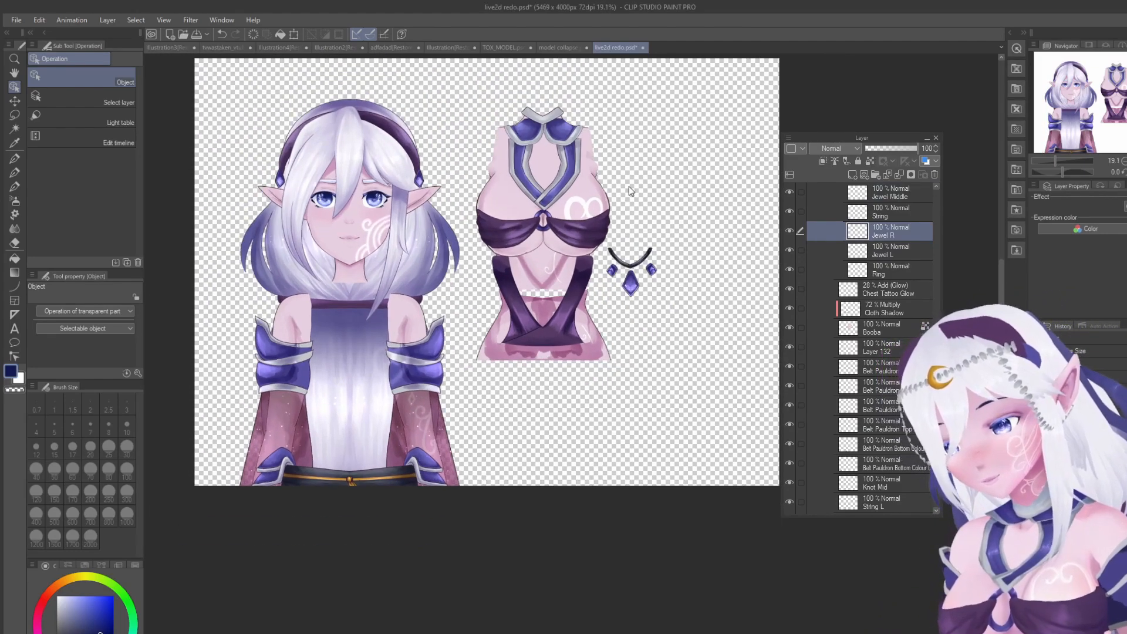
{"action": "scroll", "coordinate": [628, 185], "scroll_direction": "down", "scroll_amount": 1}
{"action": "scroll", "coordinate": [378, 467], "scroll_direction": "up", "scroll_amount": 1}
{"action": "left_click_drag", "start_coordinate": [365, 473], "coordinate": [592, 360]}
Step: Place Knot Mid, String L and String R together under the centre of the detached Belt
{"action": "left_click_drag", "start_coordinate": [327, 482], "coordinate": [499, 438]}
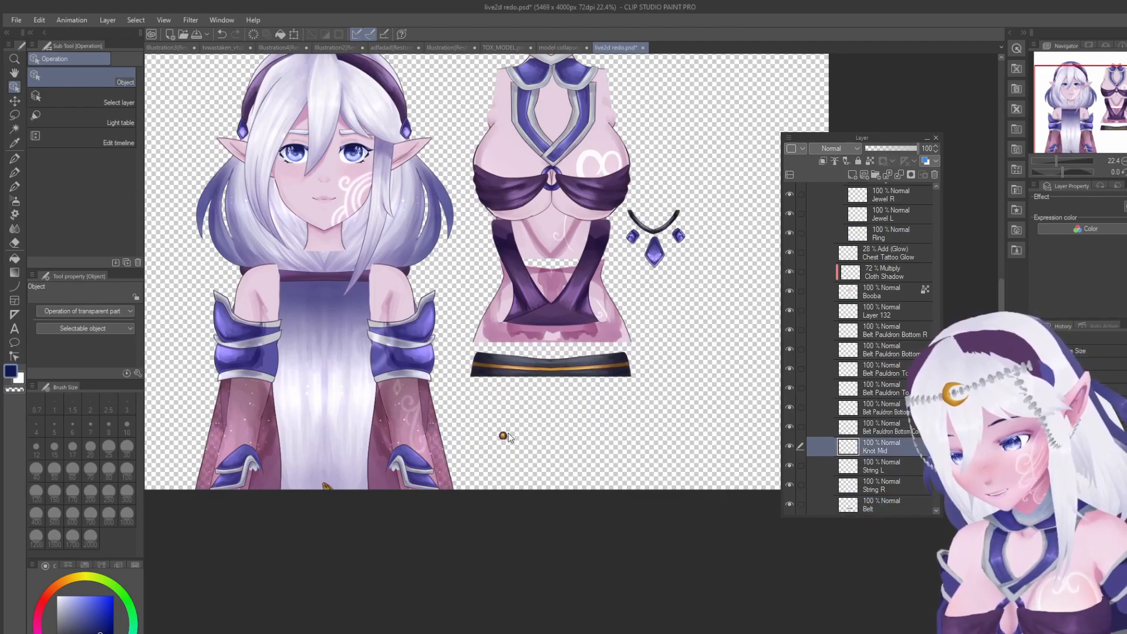
{"action": "left_click_drag", "start_coordinate": [551, 391], "coordinate": [549, 390]}
{"action": "left_click", "coordinate": [332, 488]}
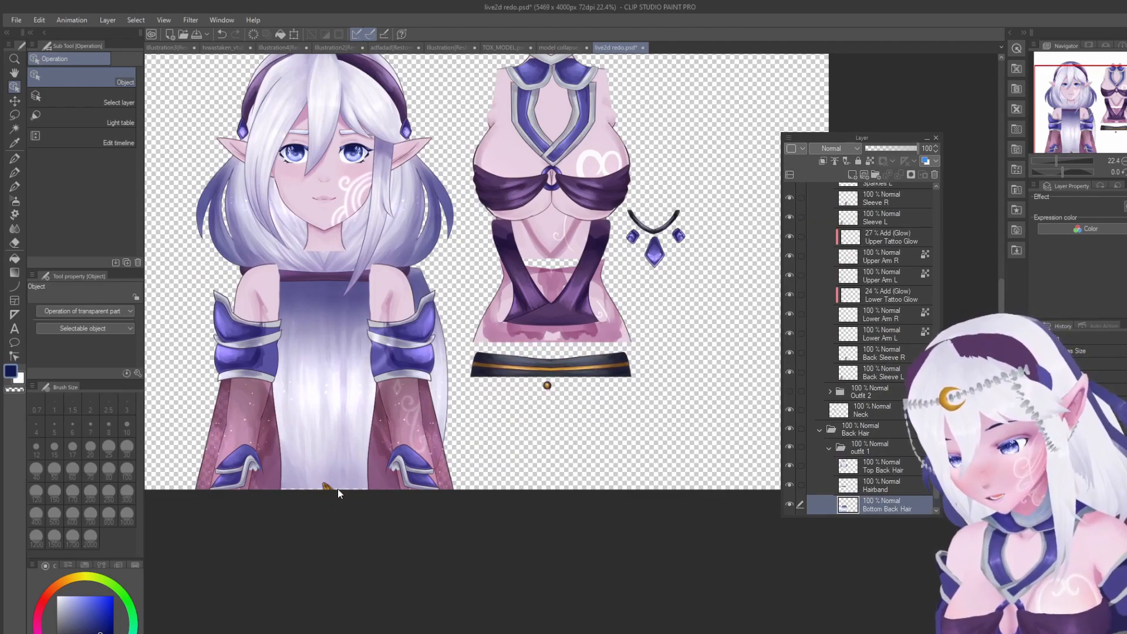
{"action": "left_click", "coordinate": [326, 485]}
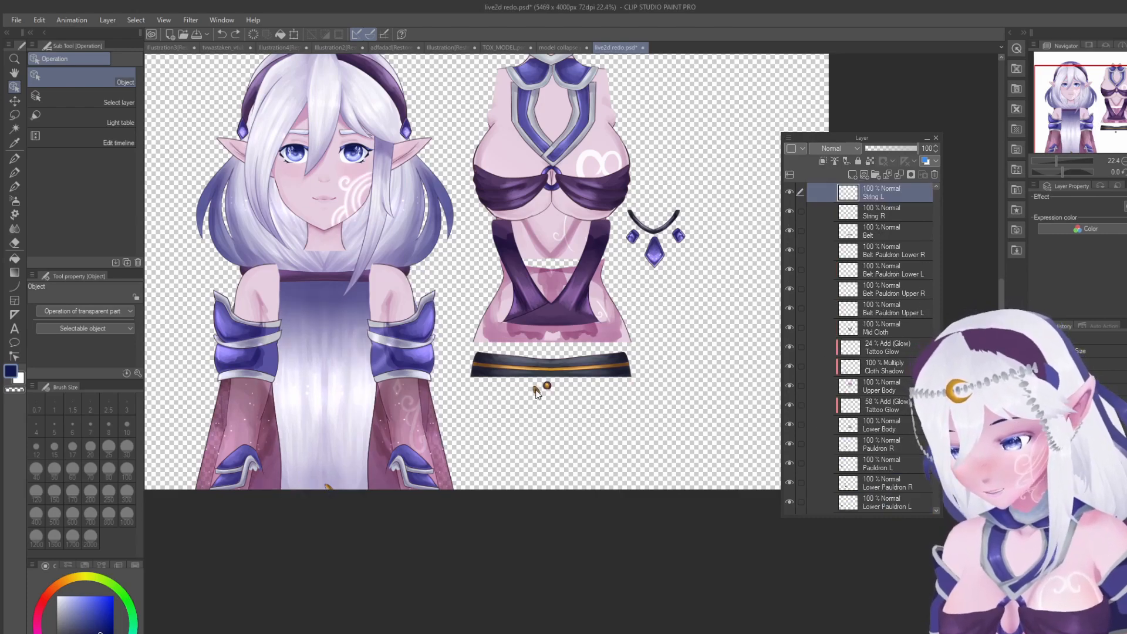
{"action": "left_click_drag", "start_coordinate": [329, 488], "coordinate": [552, 403]}
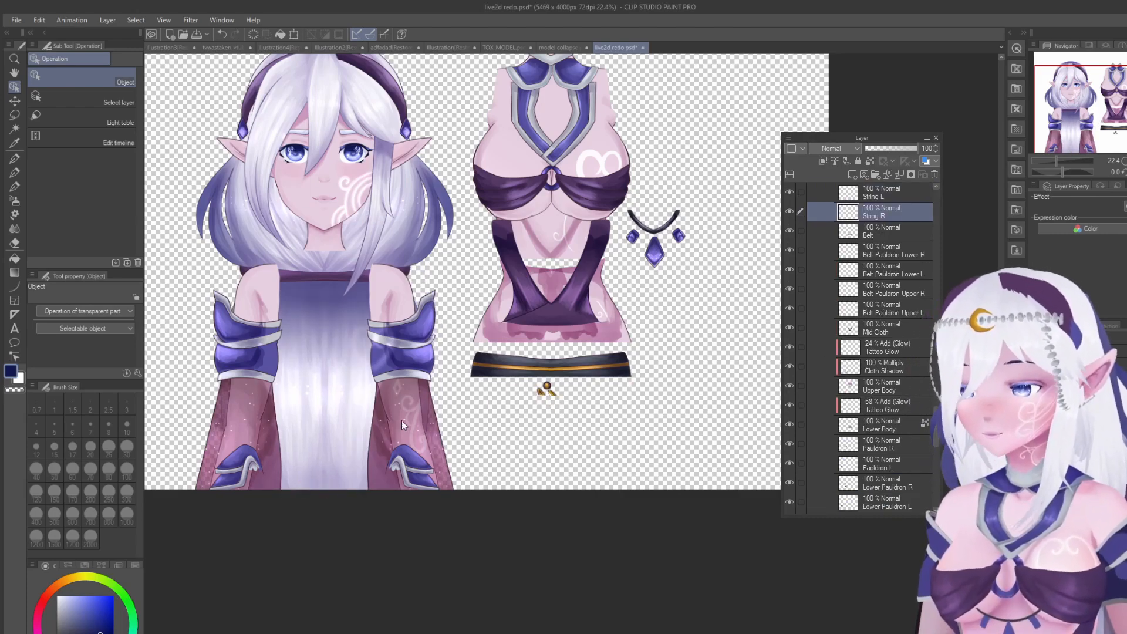
Step: Move the Upper Arm R layer out from the shoulder onto the empty canvas beside the detached chest
{"action": "scroll", "coordinate": [385, 289], "scroll_direction": "down", "scroll_amount": 3}
{"action": "scroll", "coordinate": [375, 308], "scroll_direction": "up", "scroll_amount": 2}
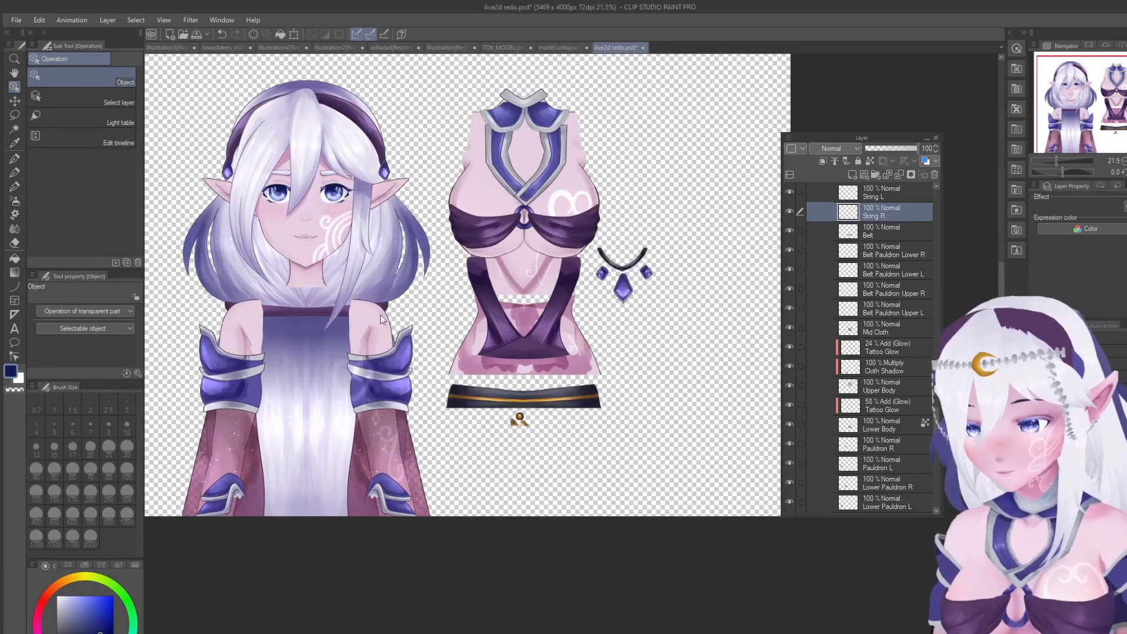
{"action": "left_click_drag", "start_coordinate": [335, 332], "coordinate": [636, 113]}
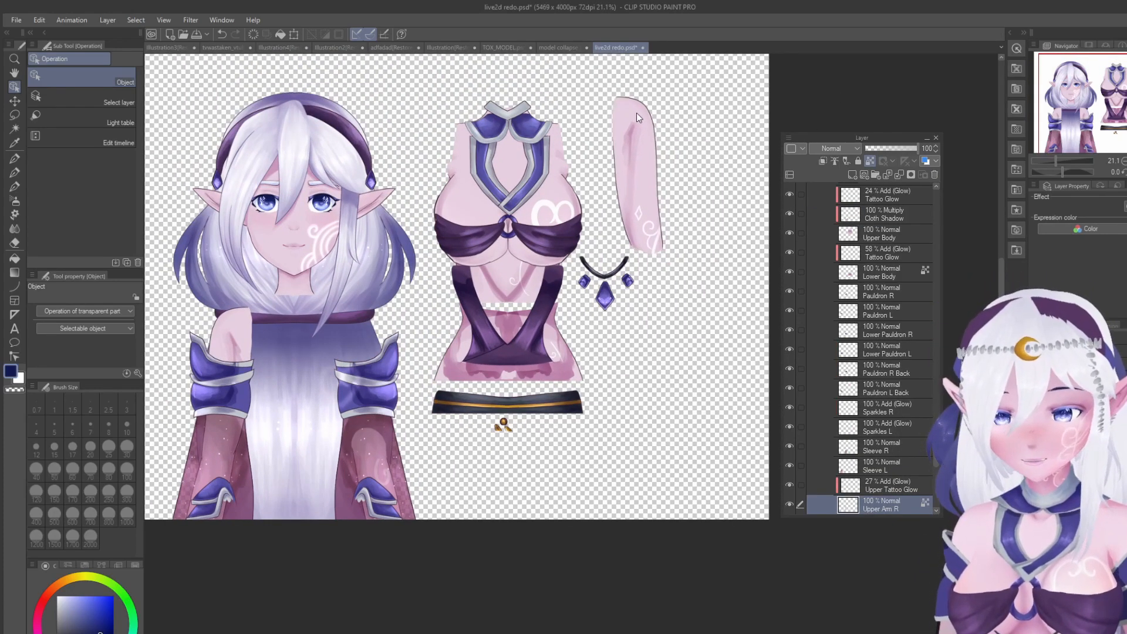
Step: Detach Pauldron R and Pauldron R Back beside the detached upper arm, with the dark back piece above the front piece
{"action": "left_click_drag", "start_coordinate": [377, 375], "coordinate": [712, 158]}
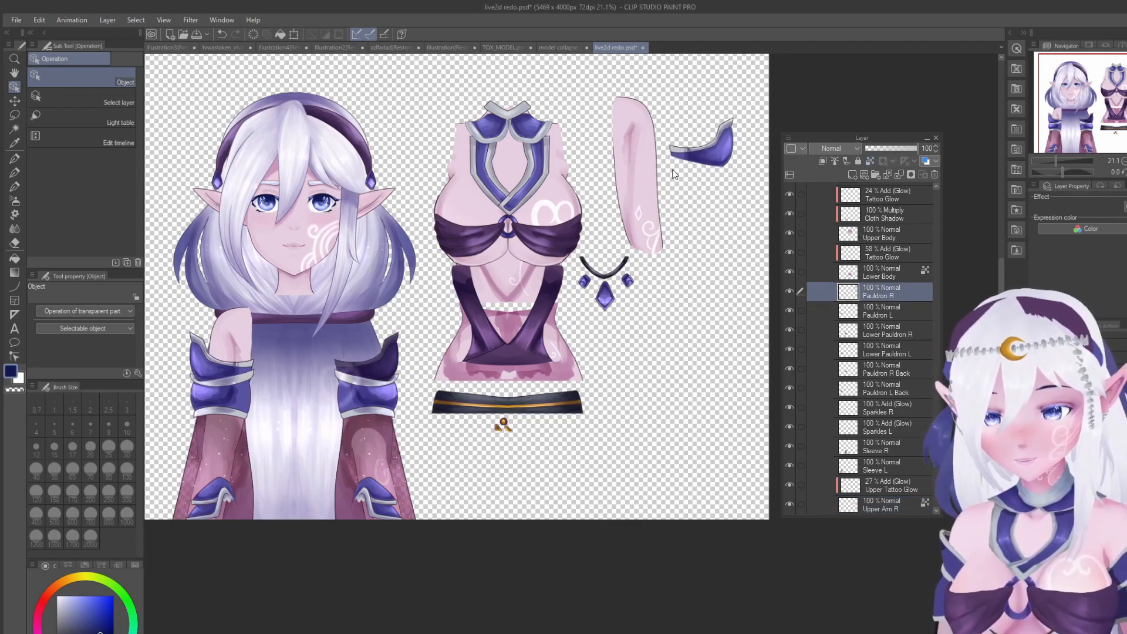
{"action": "left_click", "coordinate": [387, 359]}
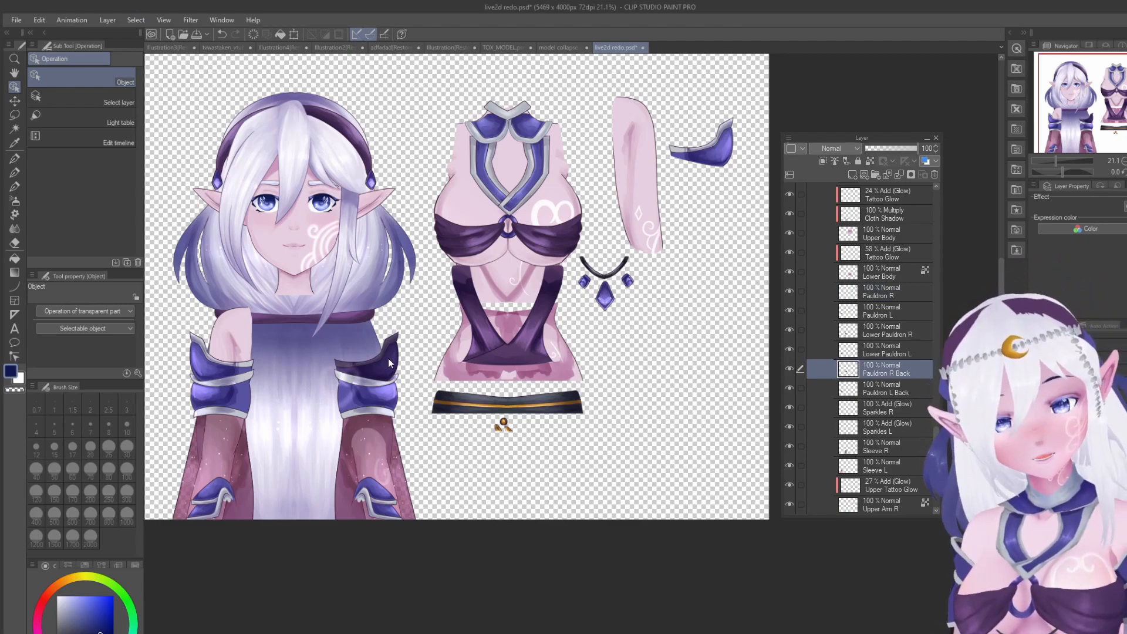
{"action": "left_click_drag", "start_coordinate": [389, 358], "coordinate": [690, 319]}
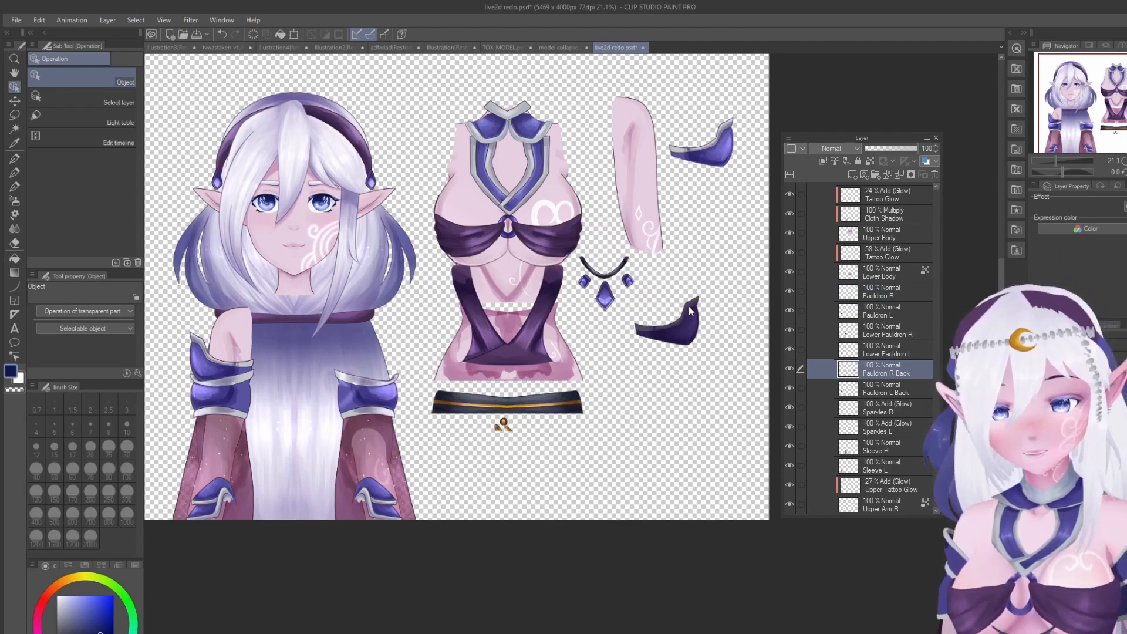
{"action": "left_click_drag", "start_coordinate": [707, 152], "coordinate": [705, 156]}
{"action": "mouse_move", "coordinate": [728, 127]}
{"action": "left_mouse_down"}
{"action": "mouse_move", "coordinate": [707, 159]}
{"action": "mouse_move", "coordinate": [716, 164]}
{"action": "mouse_move", "coordinate": [708, 120]}
{"action": "left_mouse_up"}
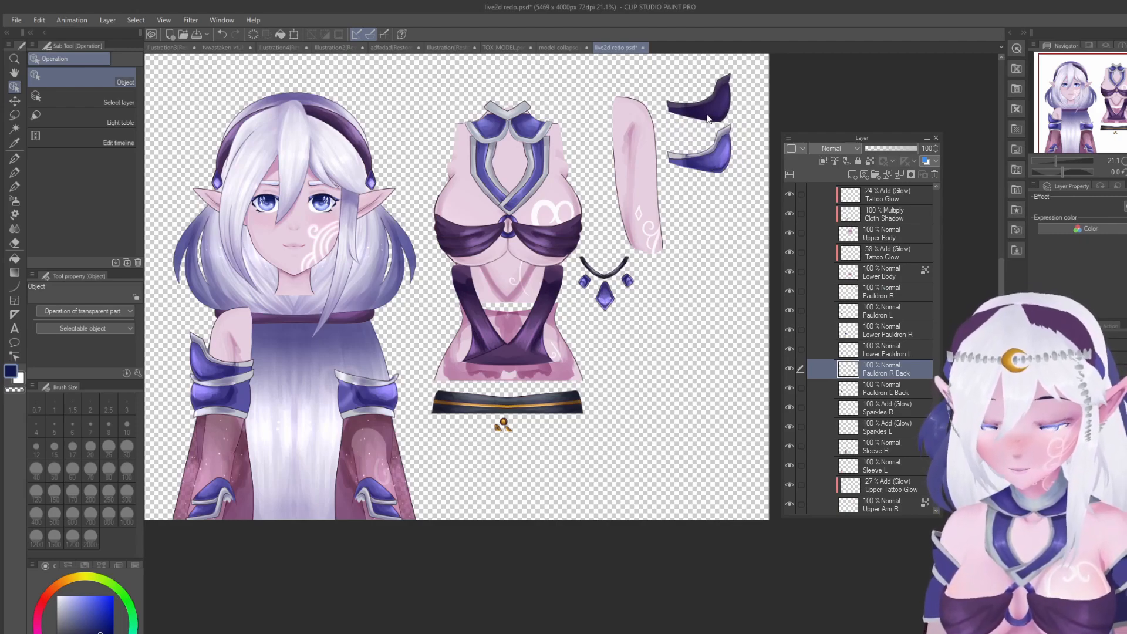
Step: Place Lower Pauldron R beneath the detached Pauldron R and align the two pieces
{"action": "left_click_drag", "start_coordinate": [398, 404], "coordinate": [719, 198]}
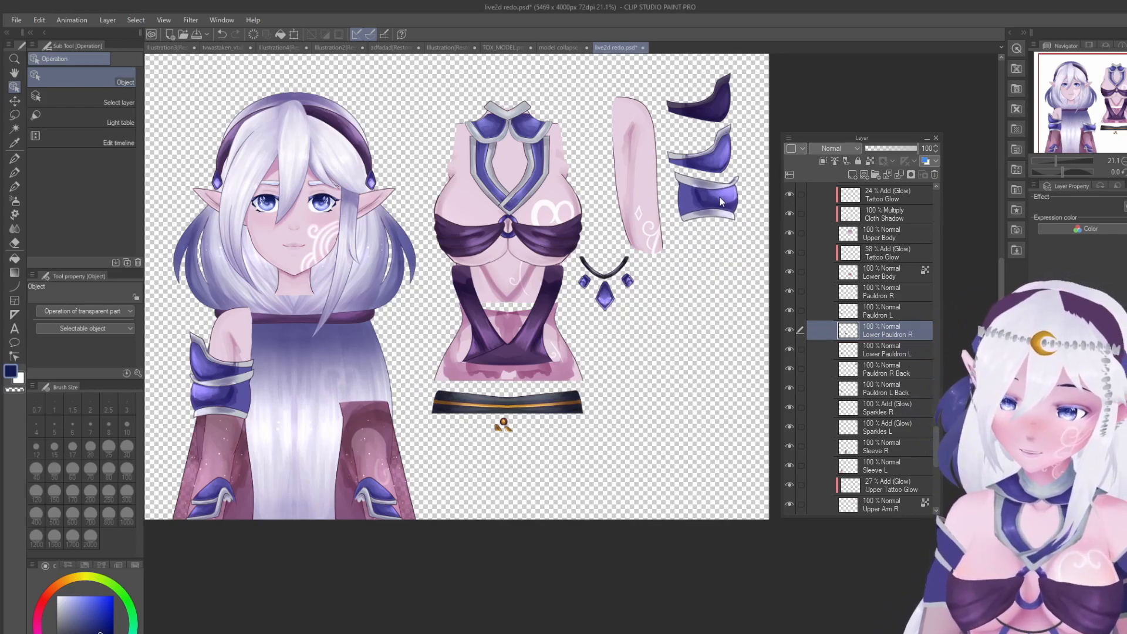
{"action": "left_click_drag", "start_coordinate": [708, 148], "coordinate": [725, 153]}
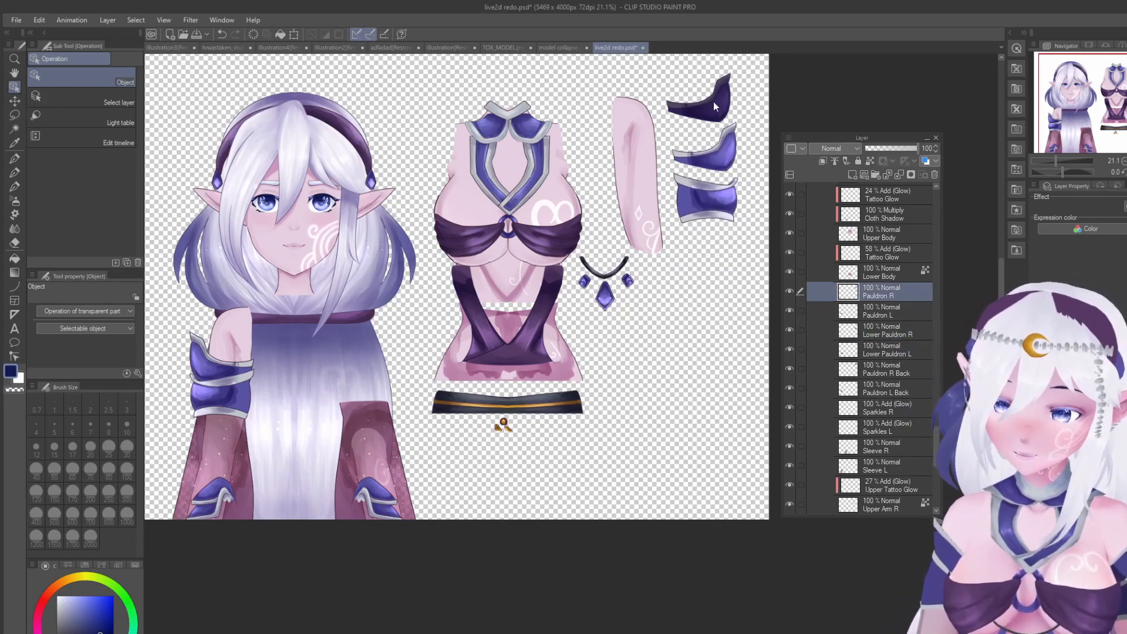
{"action": "left_click", "coordinate": [724, 208]}
Step: Set Sleeve R and Back Sleeve R side by side on empty canvas, and place Lower Arm R beneath the detached Upper Arm R
{"action": "left_click_drag", "start_coordinate": [379, 421], "coordinate": [689, 414]}
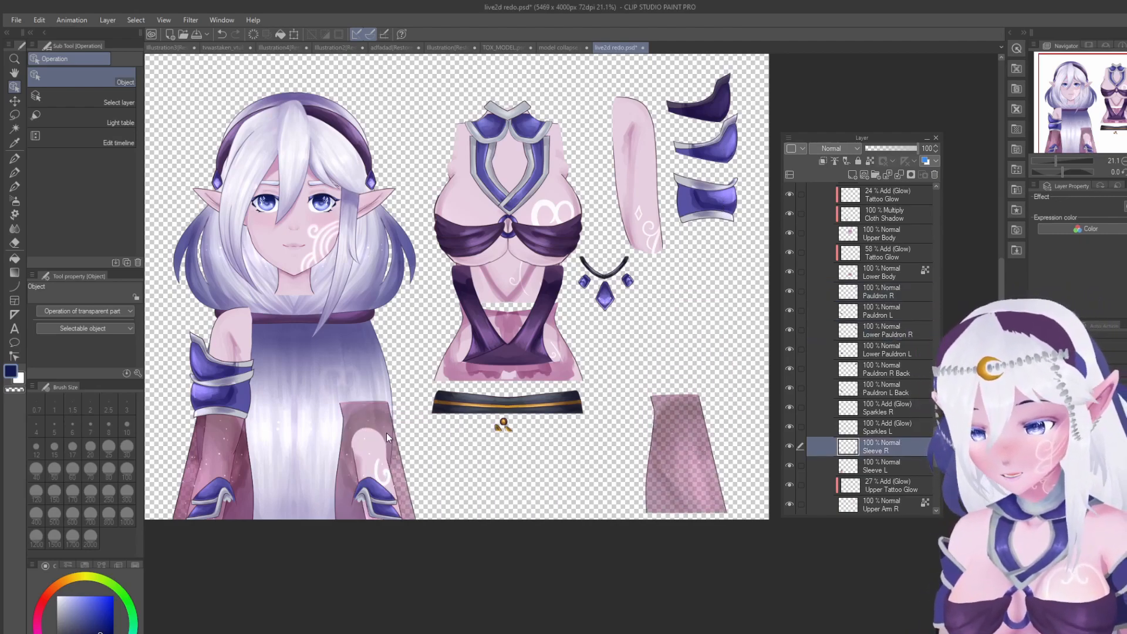
{"action": "left_click_drag", "start_coordinate": [386, 432], "coordinate": [618, 432]}
{"action": "left_click_drag", "start_coordinate": [660, 457], "coordinate": [689, 460]}
{"action": "mouse_move", "coordinate": [611, 456]}
{"action": "left_mouse_down"}
{"action": "mouse_move", "coordinate": [718, 457]}
{"action": "mouse_move", "coordinate": [627, 459]}
{"action": "left_mouse_up"}
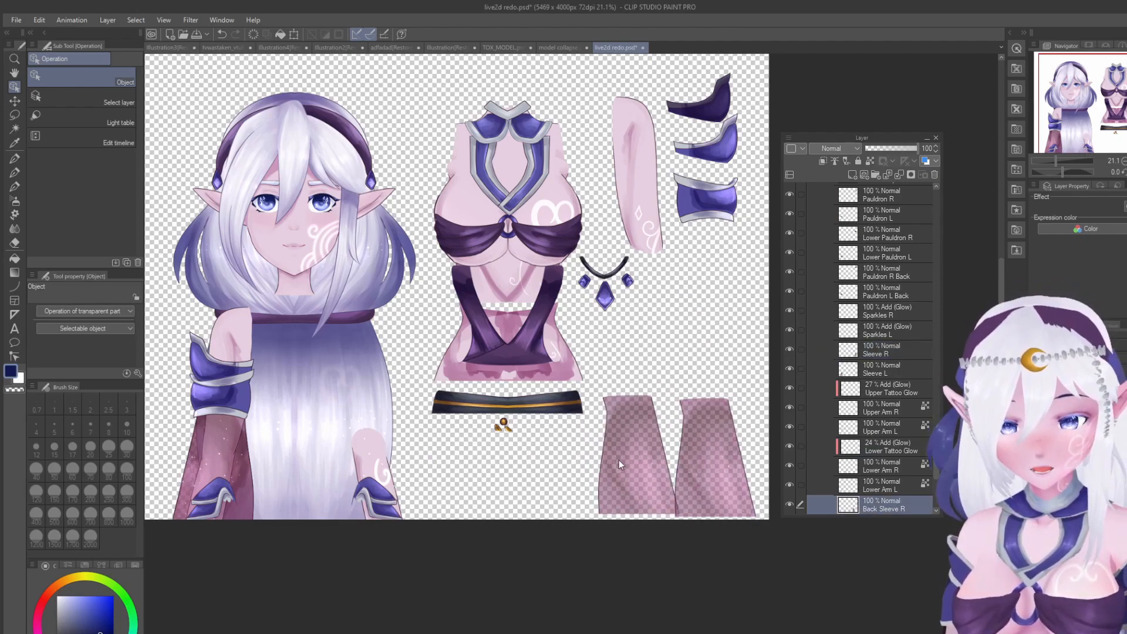
{"action": "left_click_drag", "start_coordinate": [373, 457], "coordinate": [661, 292]}
Step: Detach the Belt Pauldron R pieces (Top, Bottom Colour, Bottom, Lower and Upper) and place them beside the detached Lower Arm R
{"action": "scroll", "coordinate": [592, 247], "scroll_direction": "down", "scroll_amount": 4}
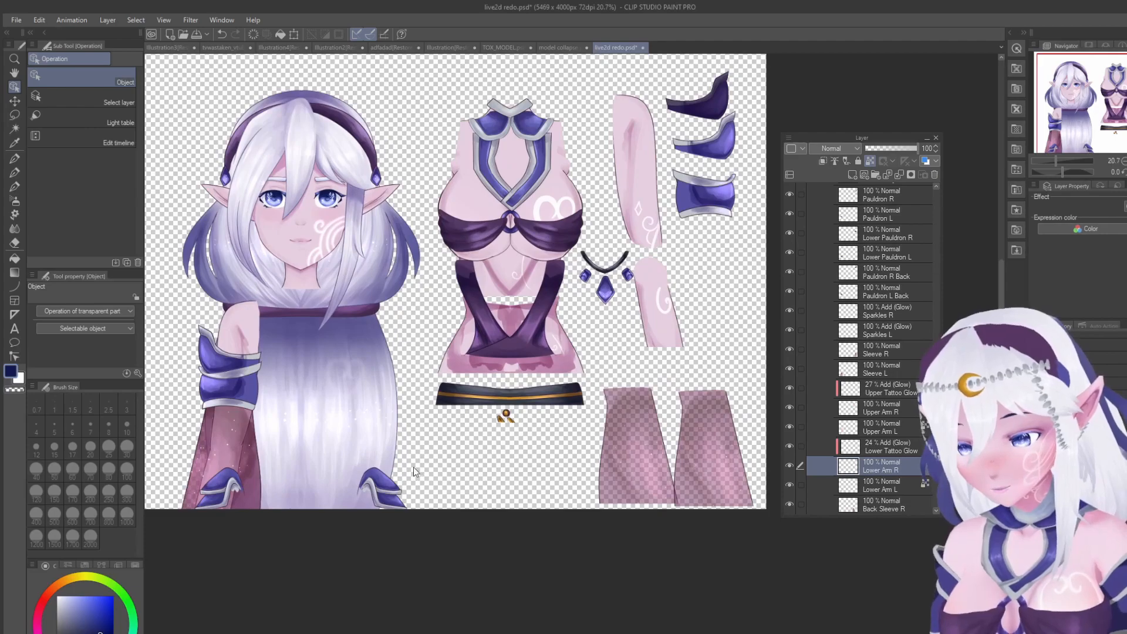
{"action": "scroll", "coordinate": [363, 352], "scroll_direction": "up", "scroll_amount": 2}
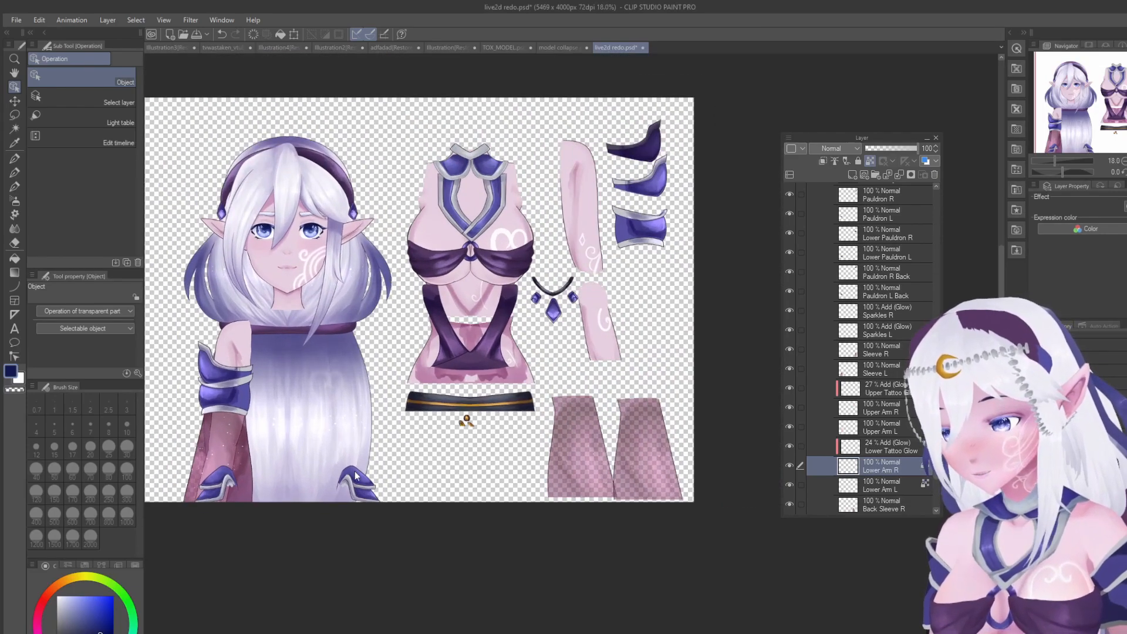
{"action": "scroll", "coordinate": [354, 473], "scroll_direction": "up", "scroll_amount": 1}
{"action": "left_click_drag", "start_coordinate": [358, 472], "coordinate": [726, 287]}
{"action": "left_click_drag", "start_coordinate": [366, 492], "coordinate": [714, 320]}
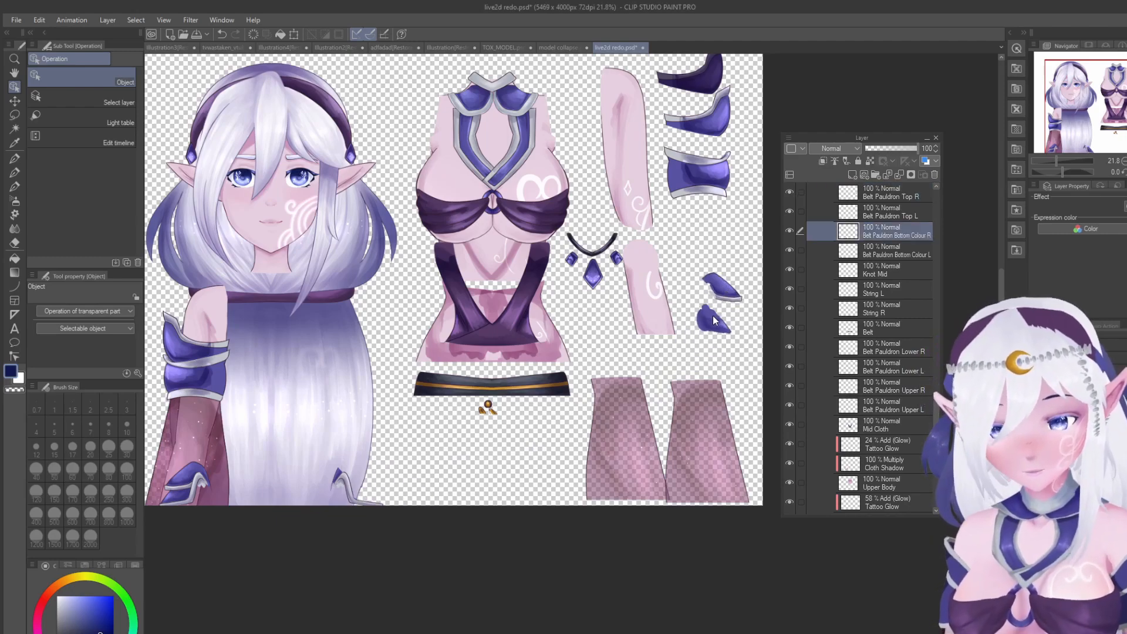
{"action": "left_click_drag", "start_coordinate": [353, 502], "coordinate": [578, 430]}
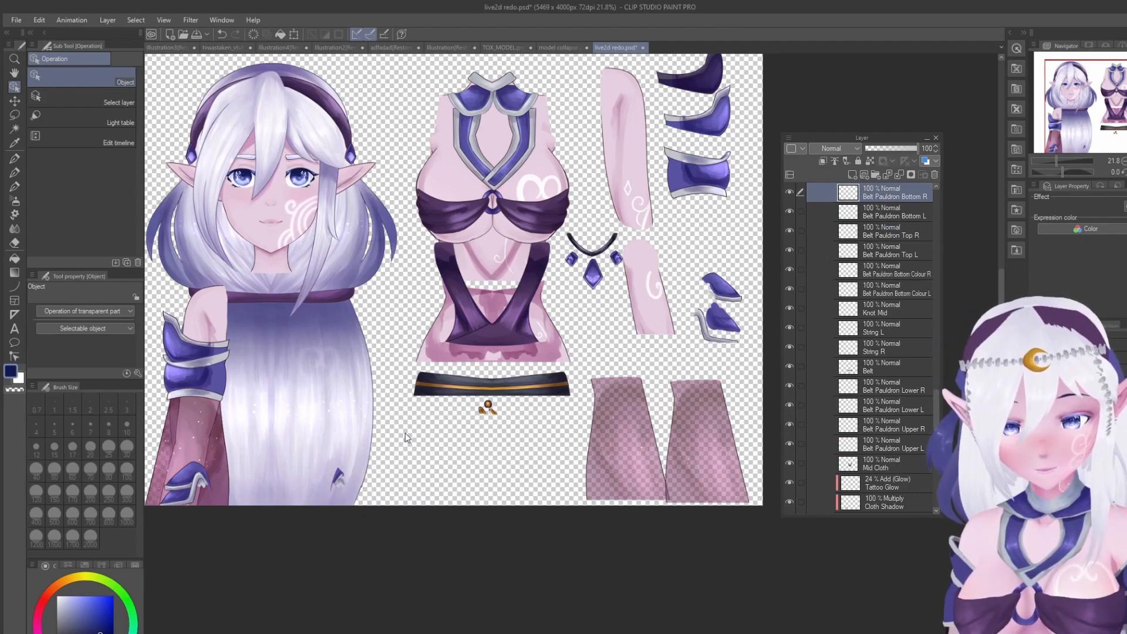
{"action": "left_click_drag", "start_coordinate": [342, 477], "coordinate": [410, 467]}
{"action": "left_click_drag", "start_coordinate": [689, 300], "coordinate": [682, 307]}
{"action": "left_click_drag", "start_coordinate": [340, 477], "coordinate": [463, 418]}
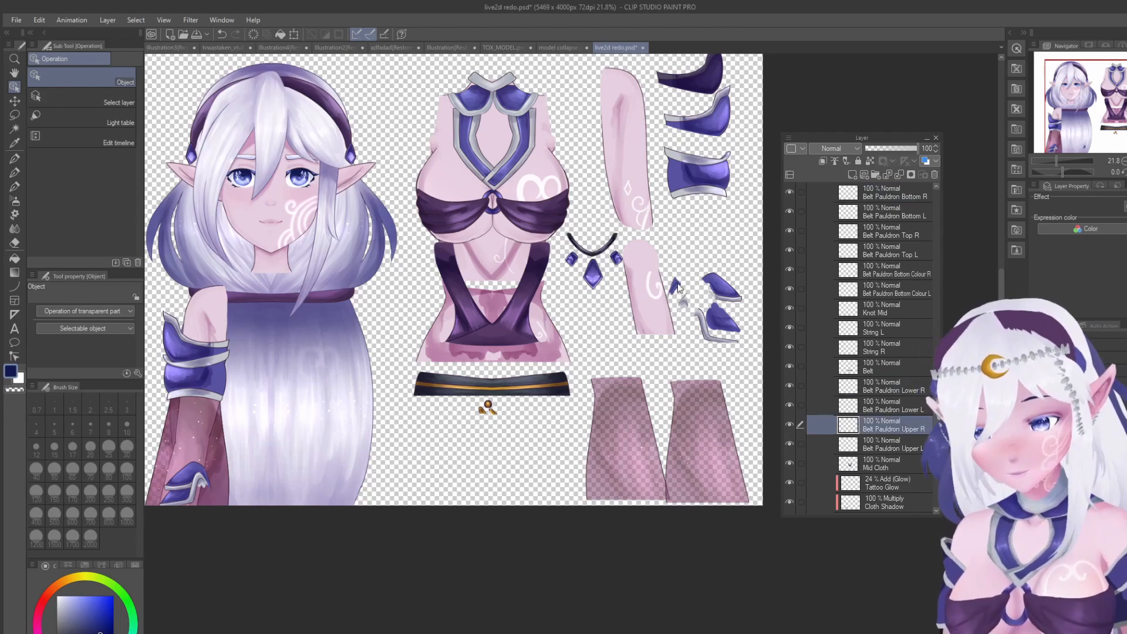
Step: Spread the detached Belt Pauldron R pieces apart, separating the silver Bottom R outline from its blue colour piece
{"action": "scroll", "coordinate": [640, 333], "scroll_direction": "down", "scroll_amount": 1}
{"action": "scroll", "coordinate": [639, 334], "scroll_direction": "up", "scroll_amount": 3}
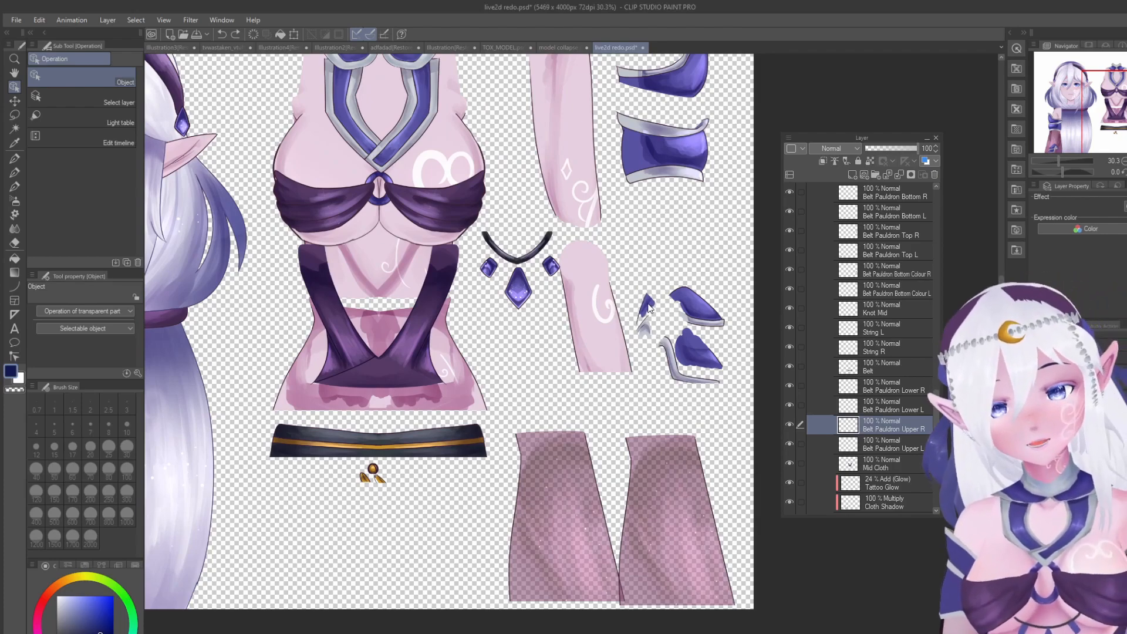
{"action": "left_click_drag", "start_coordinate": [701, 301], "coordinate": [712, 314]}
{"action": "left_click_drag", "start_coordinate": [710, 357], "coordinate": [702, 393]}
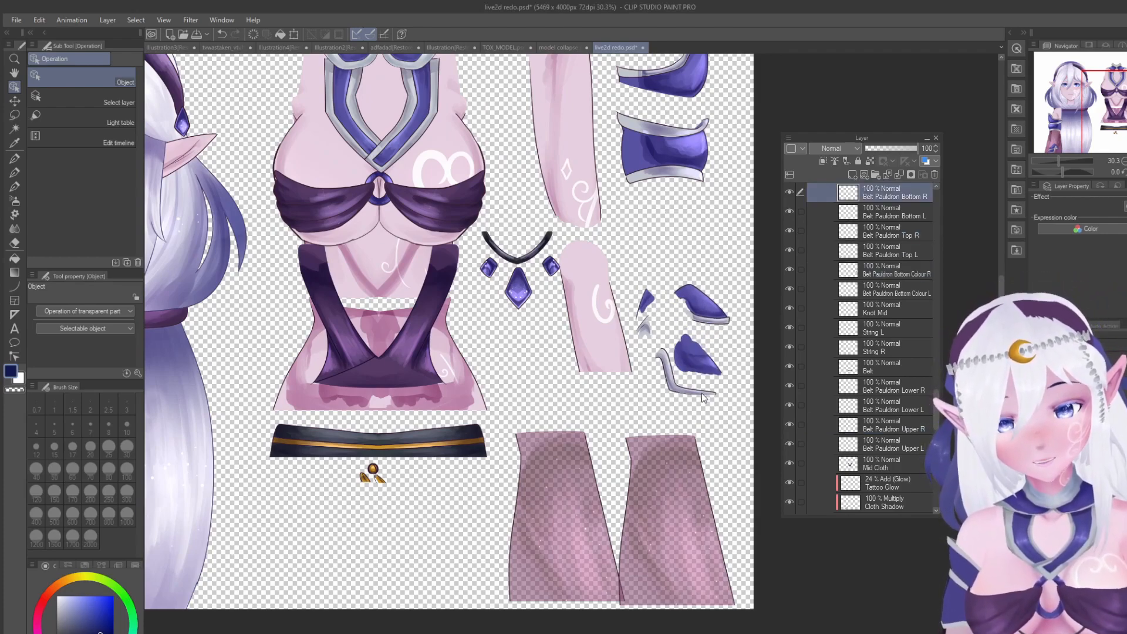
Step: Undo all part separations and the canvas extension, back to the assembled character on the 3000 x 4000 px canvas
{"action": "scroll", "coordinate": [686, 376], "scroll_direction": "down", "scroll_amount": 3}
{"action": "scroll", "coordinate": [440, 258], "scroll_direction": "up", "scroll_amount": 1}
{"action": "scroll", "coordinate": [442, 286], "scroll_direction": "down", "scroll_amount": 2}
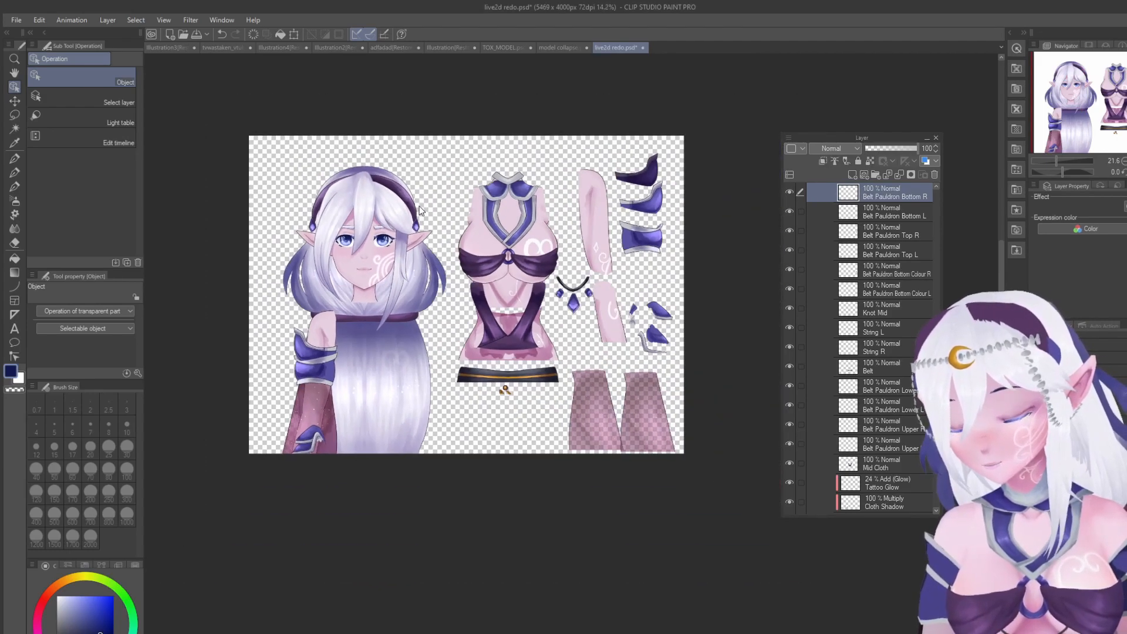
{"action": "scroll", "coordinate": [350, 389], "scroll_direction": "up", "scroll_amount": 2}
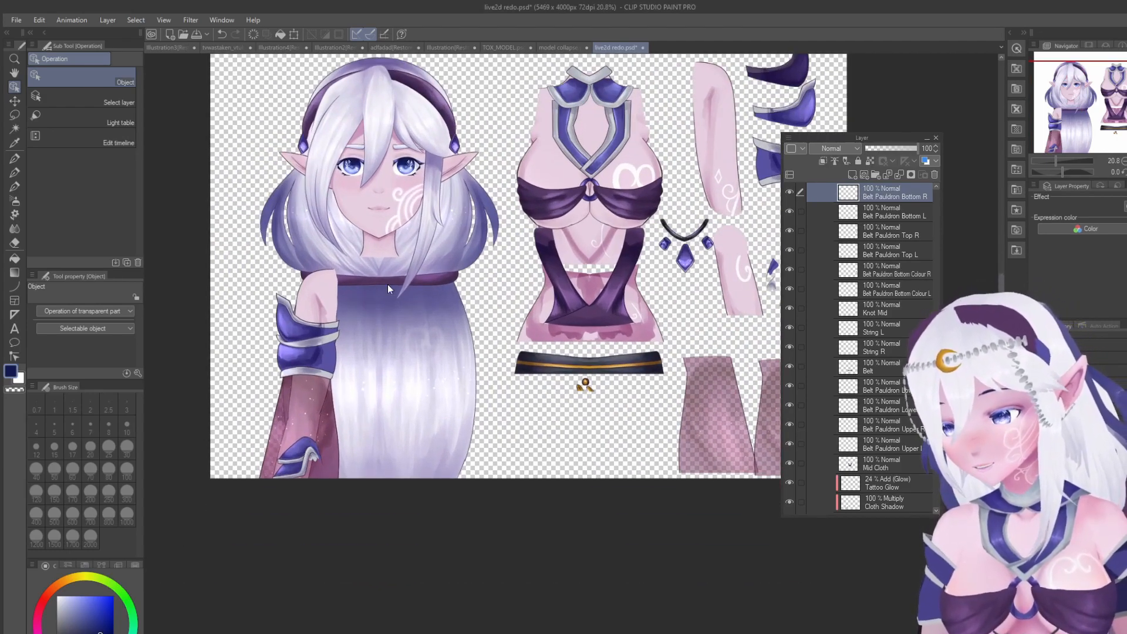
{"action": "scroll", "coordinate": [395, 235], "scroll_direction": "down", "scroll_amount": 2}
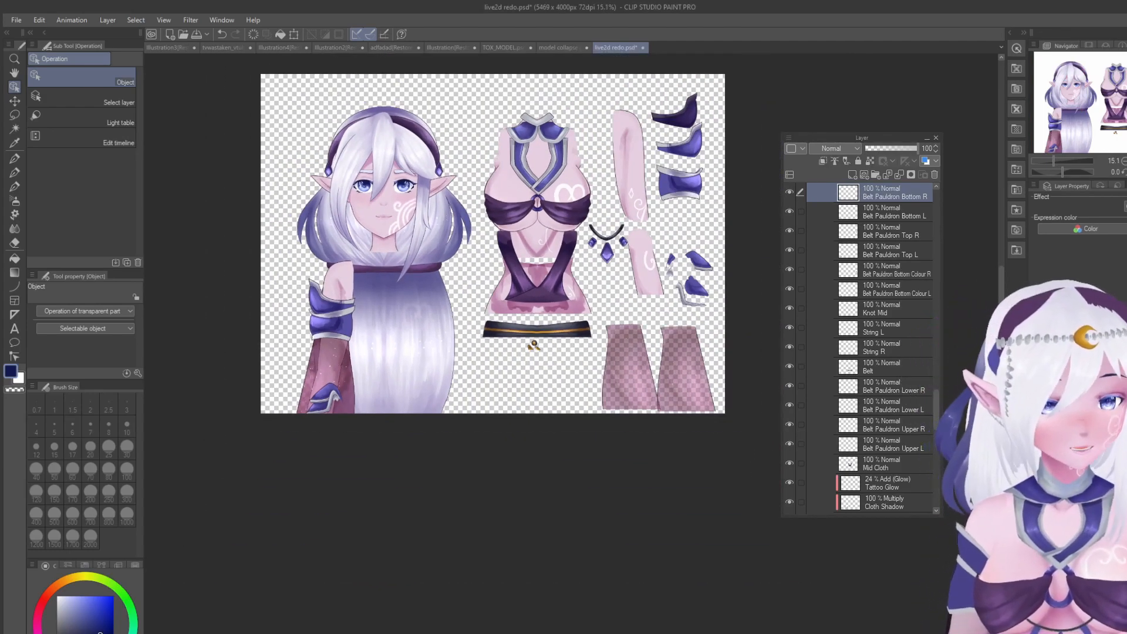
{"action": "key", "text": "ctrl+z"}
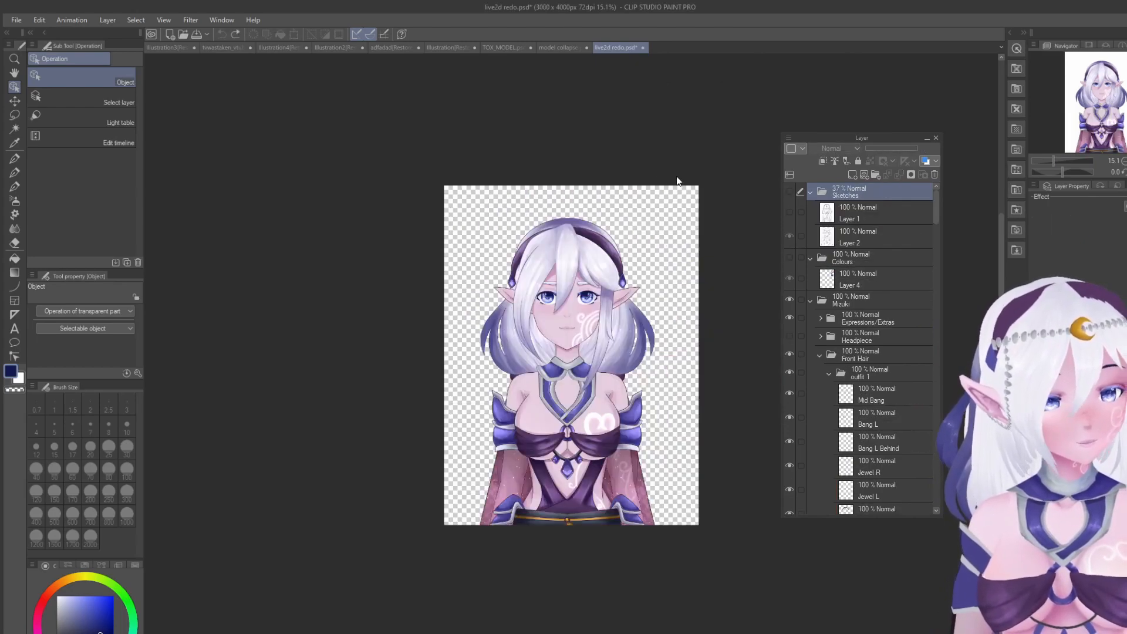
Step: Collapse the Mizuki layer folder into a single group and expand it again
{"action": "scroll", "coordinate": [669, 311], "scroll_direction": "up", "scroll_amount": 2}
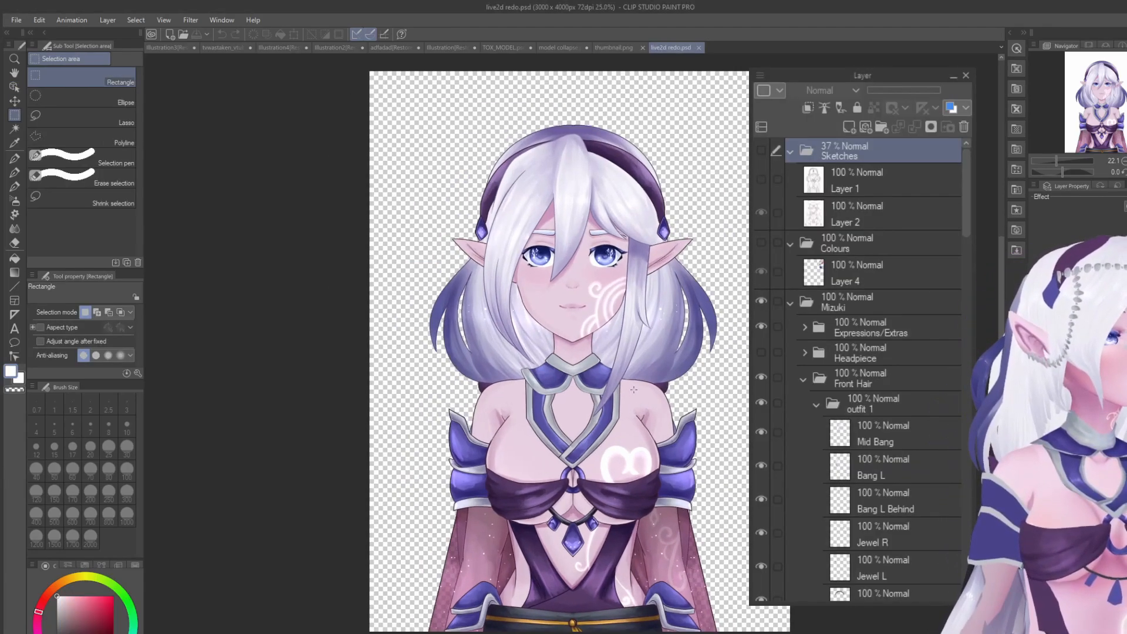
{"action": "scroll", "coordinate": [696, 403], "scroll_direction": "up", "scroll_amount": 1}
{"action": "left_click", "coordinate": [808, 304]}
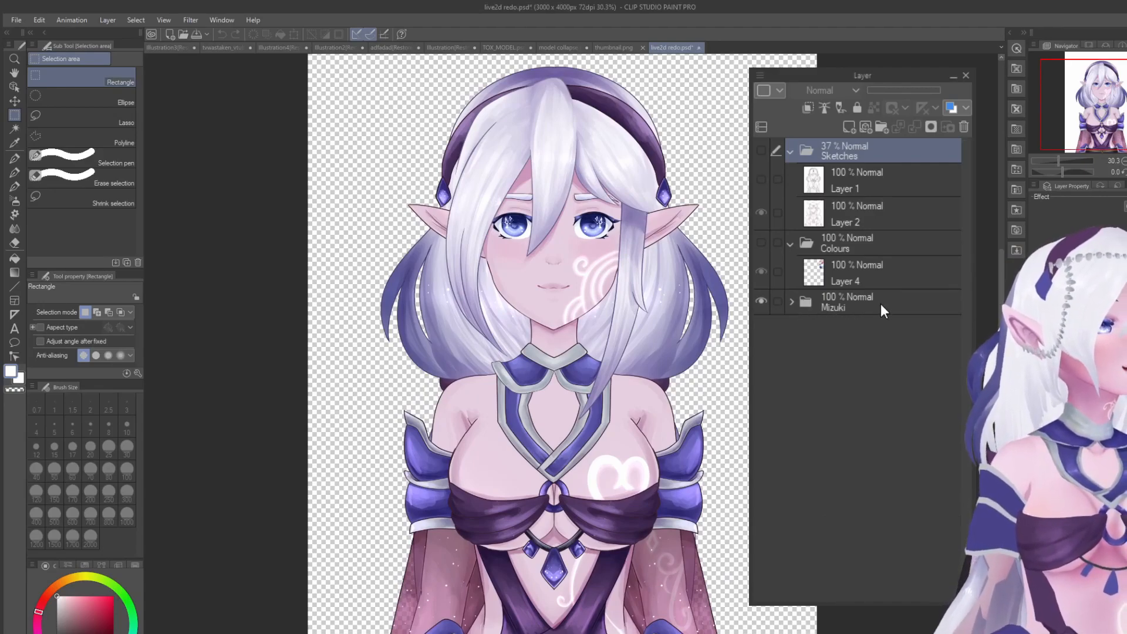
{"action": "left_click", "coordinate": [803, 303]}
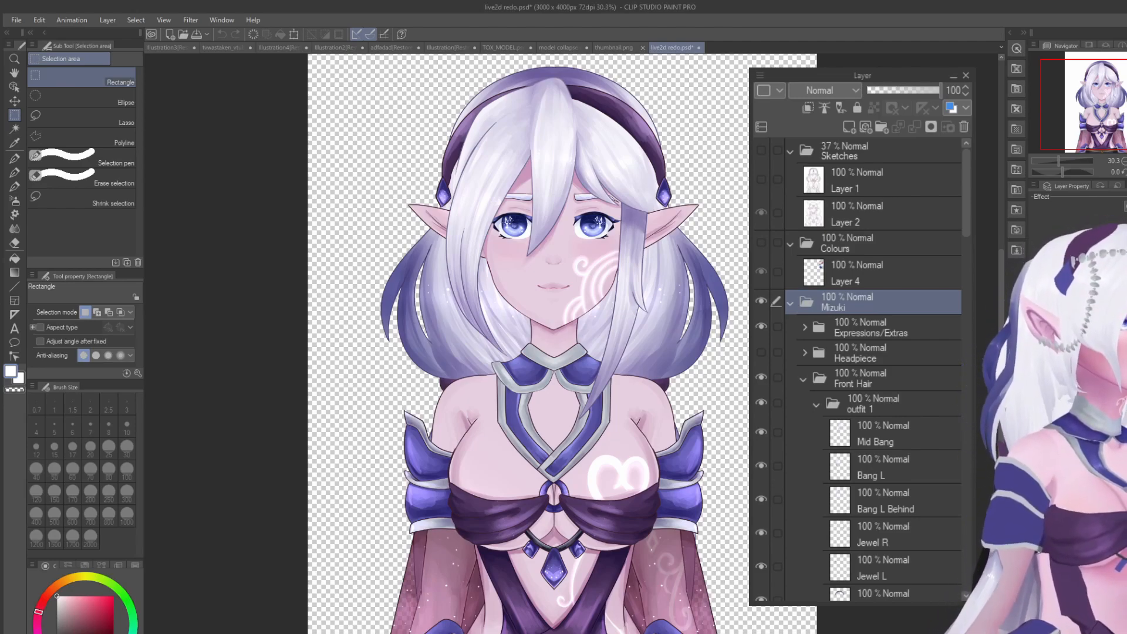
Step: Add three new empty layers above Mid Bang in the outfit 1 folder of Front Hair
{"action": "left_click", "coordinate": [881, 445]}
{"action": "left_click", "coordinate": [849, 127]}
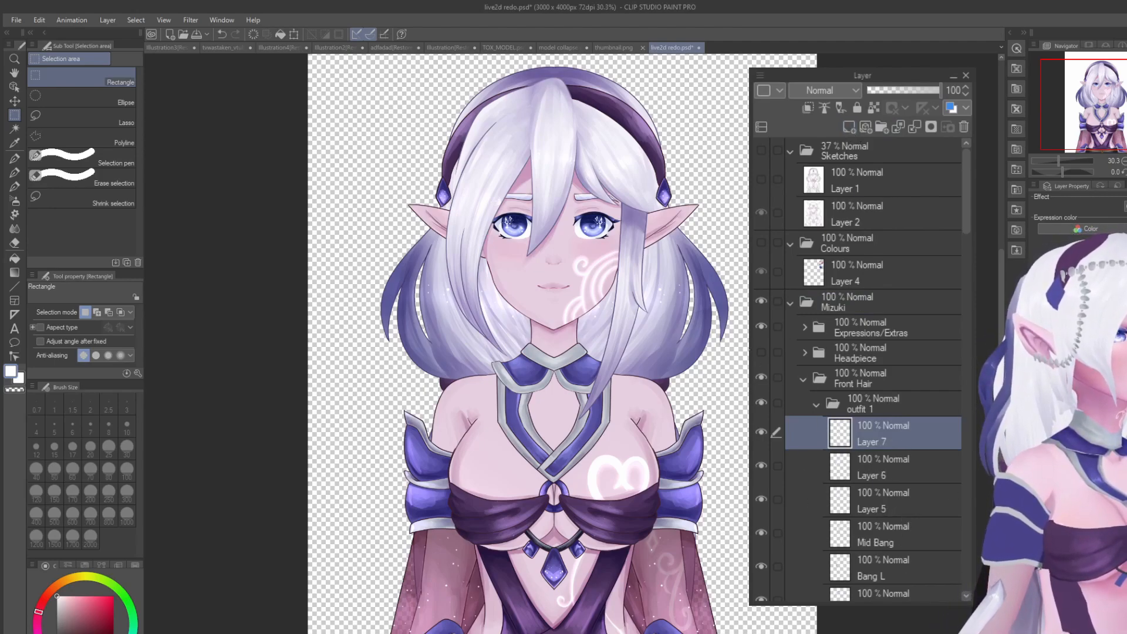
Step: Undo the three empty layers added above Mid Bang in the outfit 1 folder of Front Hair
{"action": "scroll", "coordinate": [802, 465], "scroll_direction": "down", "scroll_amount": 1}
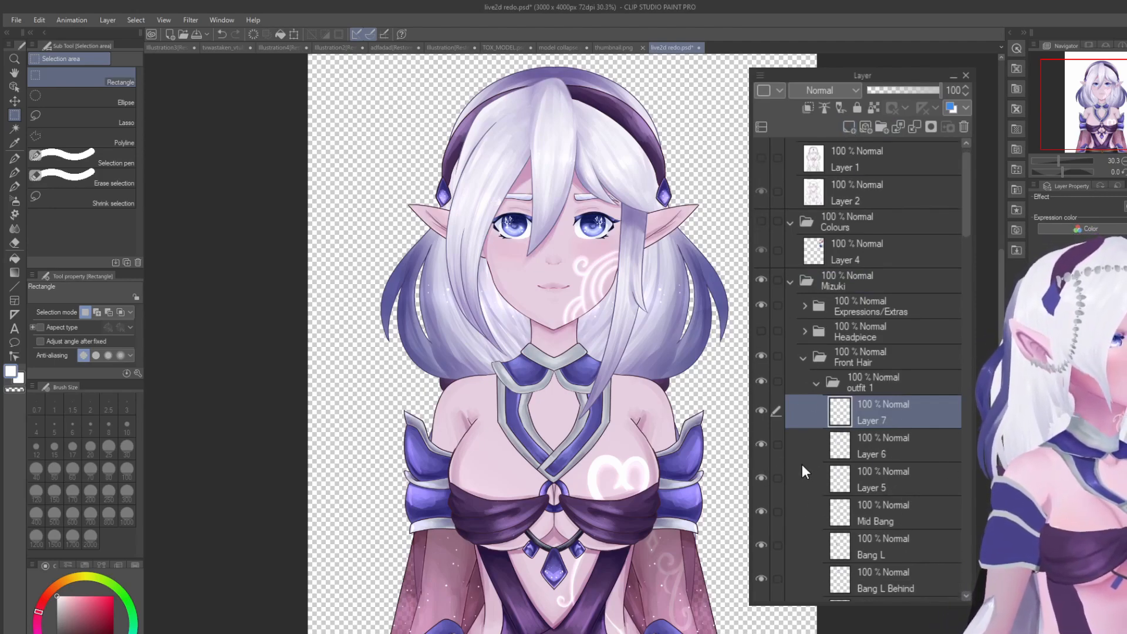
{"action": "left_click", "coordinate": [762, 444]}
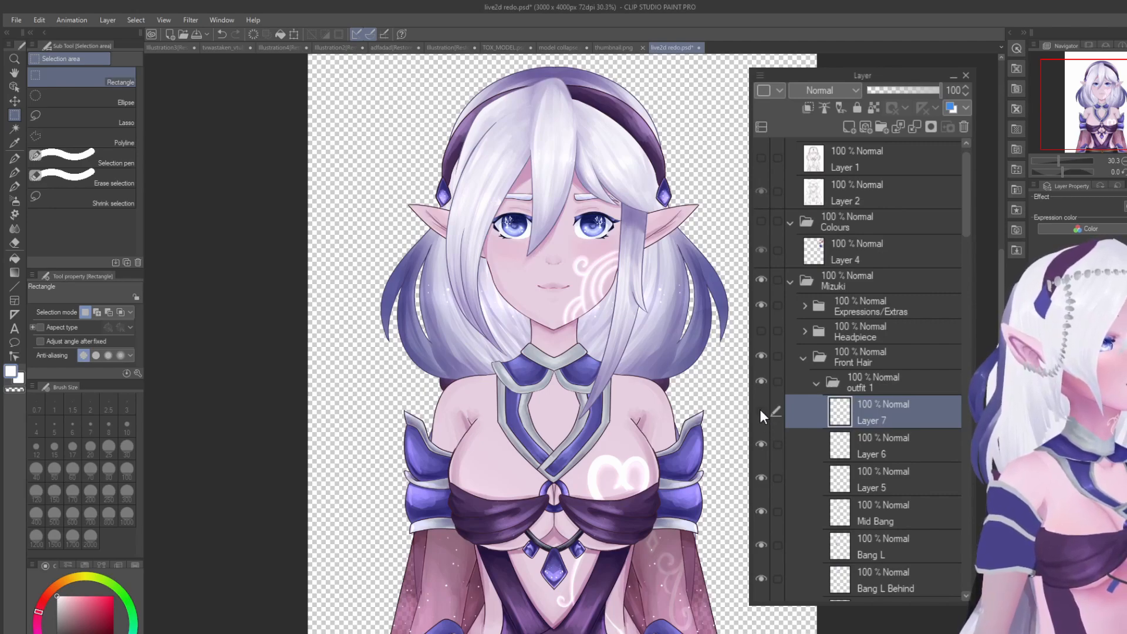
{"action": "key", "text": "ctrl+z"}
{"action": "key", "text": "ctrl+z"}
{"action": "key", "text": "ctrl+z"}
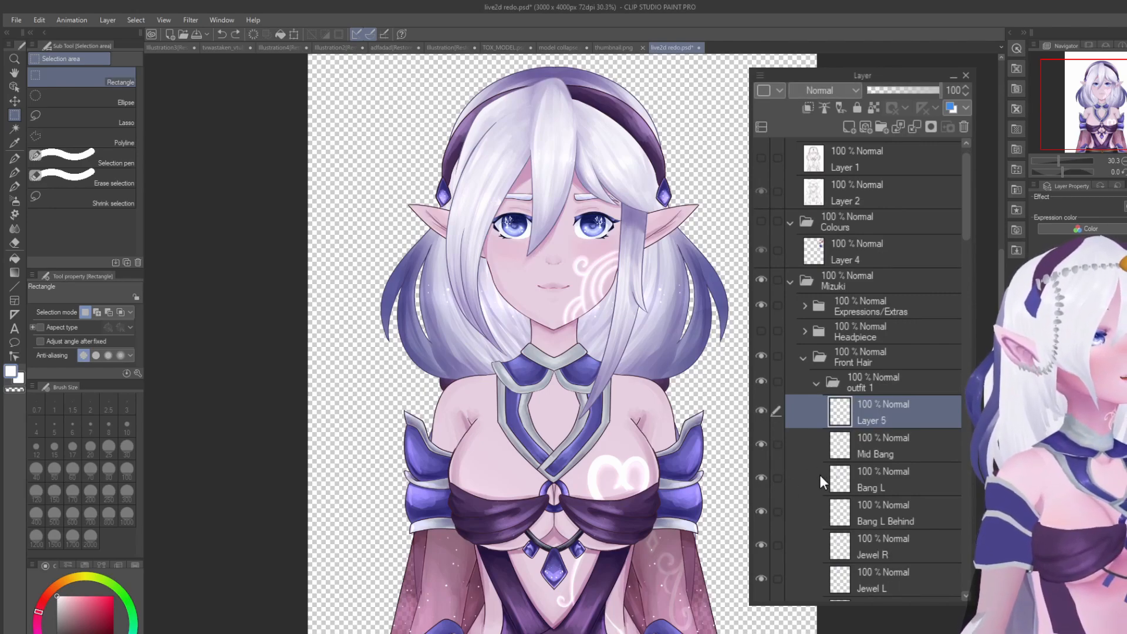
{"action": "left_click", "coordinate": [763, 410]}
{"action": "left_click", "coordinate": [763, 410]}
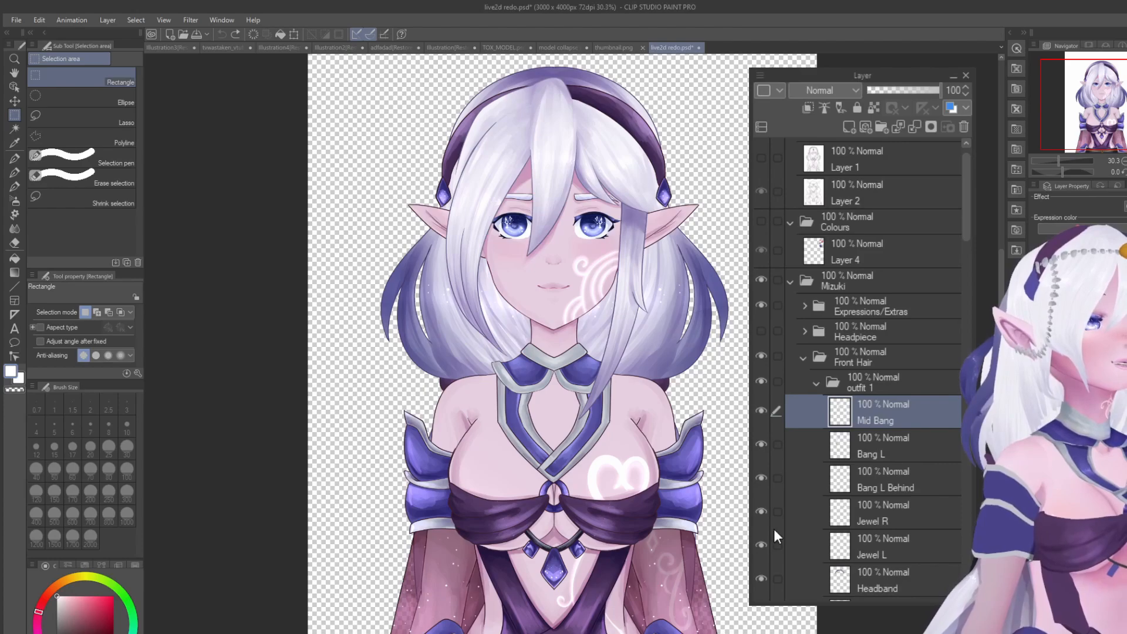
Step: Hide and show the Mid Bang layer to check which hair piece it holds
{"action": "scroll", "coordinate": [560, 343], "scroll_direction": "up", "scroll_amount": 2}
{"action": "scroll", "coordinate": [631, 129], "scroll_direction": "up", "scroll_amount": 1}
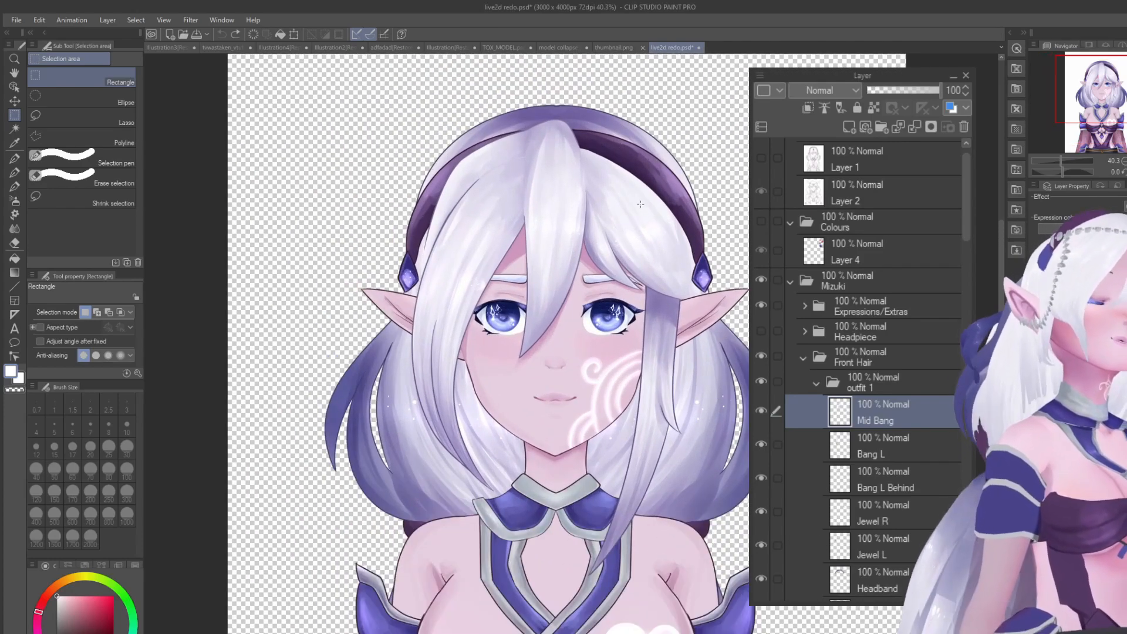
{"action": "scroll", "coordinate": [846, 364], "scroll_direction": "down", "scroll_amount": 5}
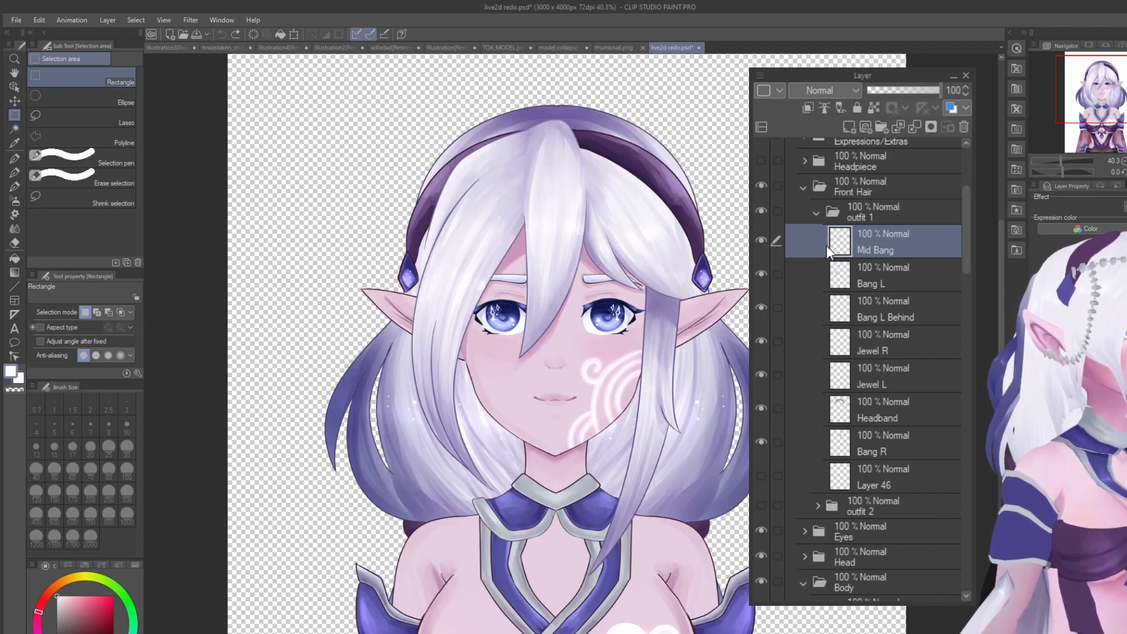
{"action": "left_click", "coordinate": [763, 245]}
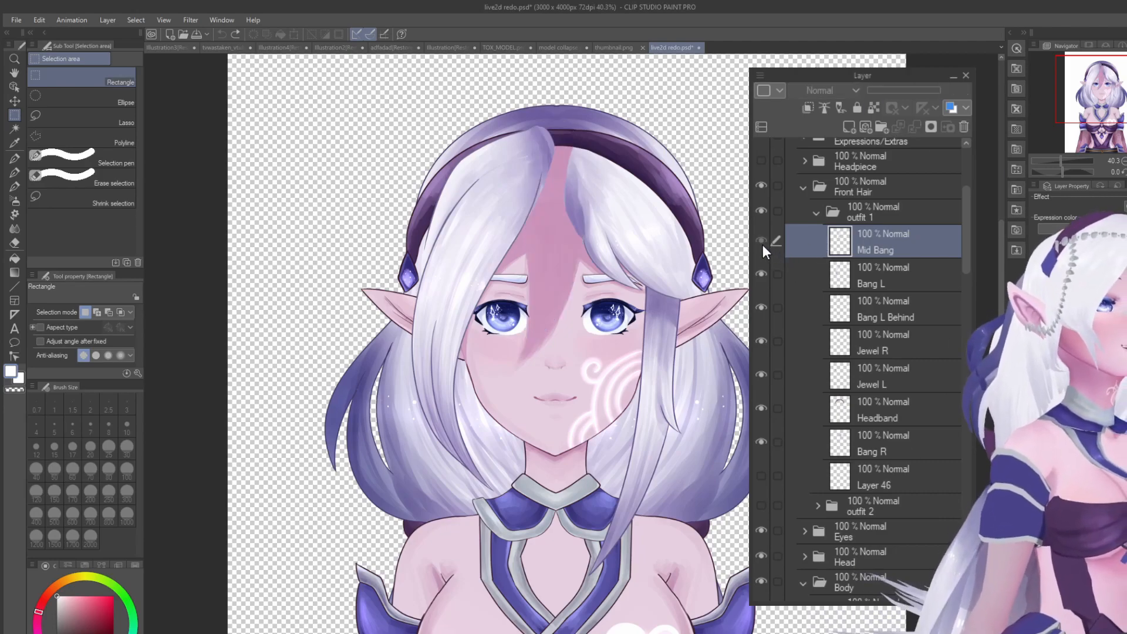
{"action": "left_click", "coordinate": [762, 245]}
{"action": "scroll", "coordinate": [622, 389], "scroll_direction": "up", "scroll_amount": 2}
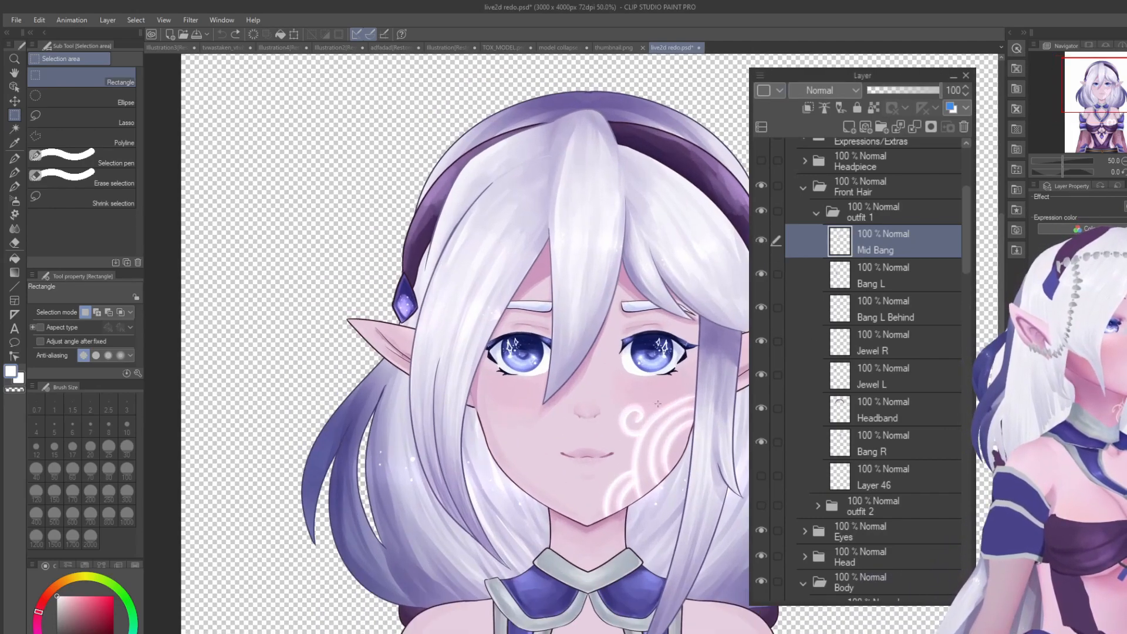
Step: Hide and show the Bang L, Bang L Behind and Jewel L layers in turn, ending with Jewel L selected
{"action": "left_click", "coordinate": [760, 267]}
{"action": "left_click", "coordinate": [761, 267]}
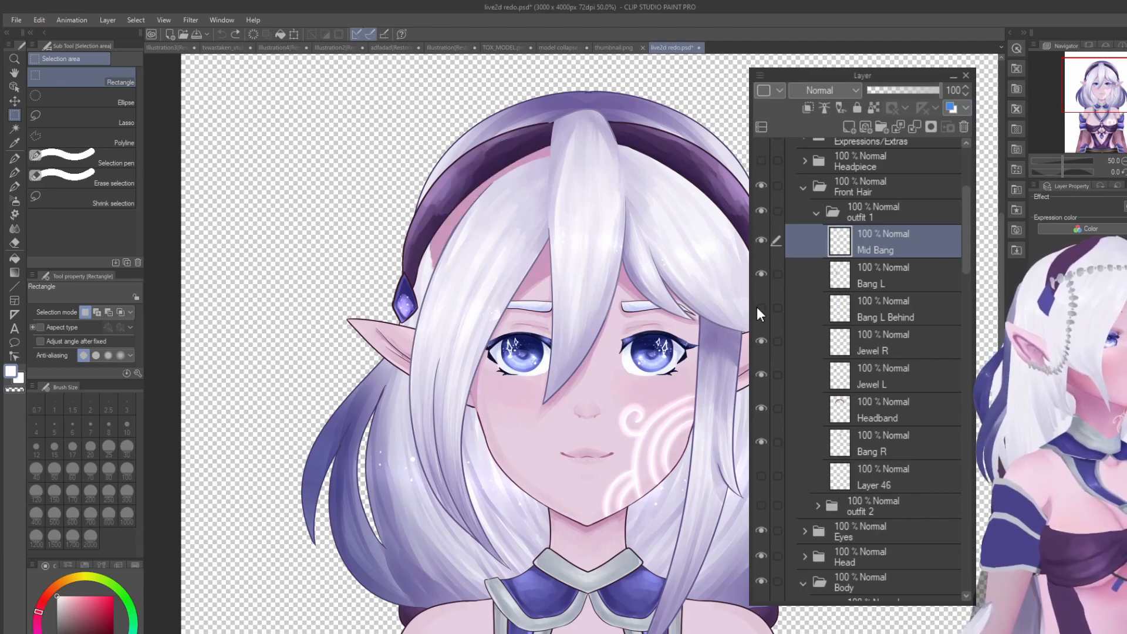
{"action": "left_click", "coordinate": [757, 308]}
{"action": "left_click", "coordinate": [757, 308]}
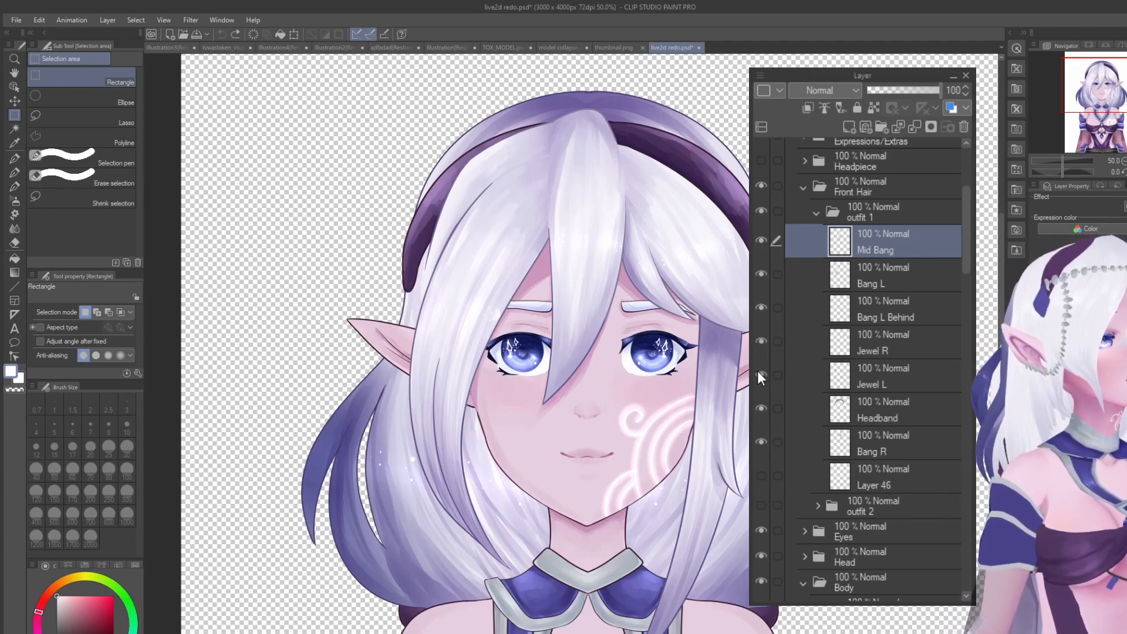
{"action": "left_click", "coordinate": [866, 346]}
{"action": "left_click", "coordinate": [906, 385]}
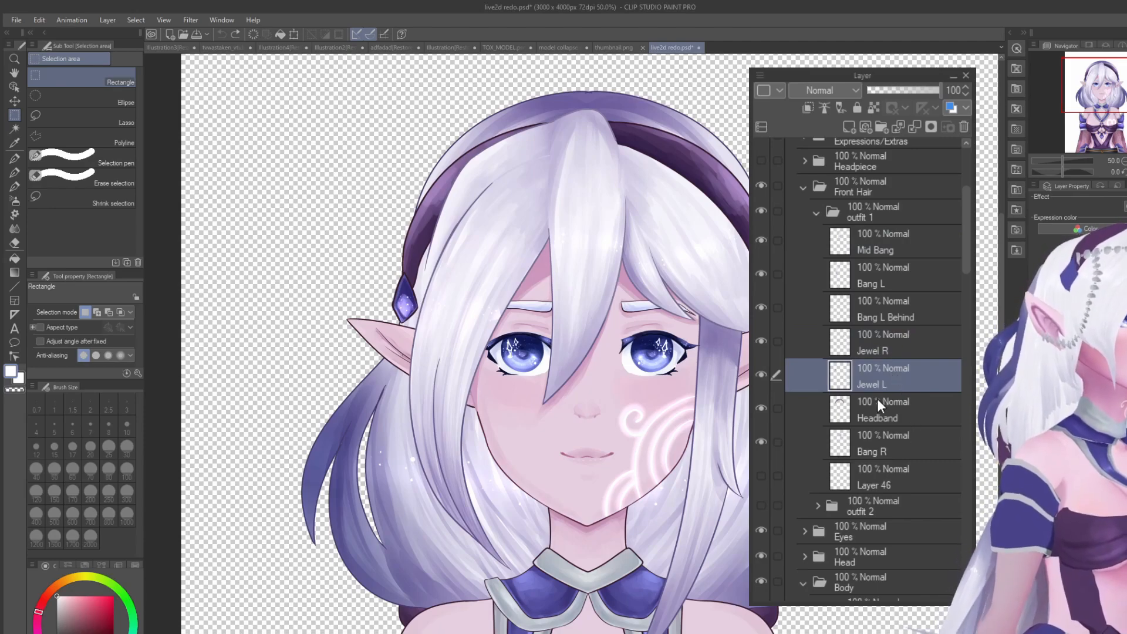
Step: Collapse the outfit 1 folder of Front Hair and expand the Eyes folder
{"action": "scroll", "coordinate": [878, 399], "scroll_direction": "down", "scroll_amount": 1}
{"action": "scroll", "coordinate": [871, 360], "scroll_direction": "up", "scroll_amount": 3}
{"action": "left_click", "coordinate": [818, 275]}
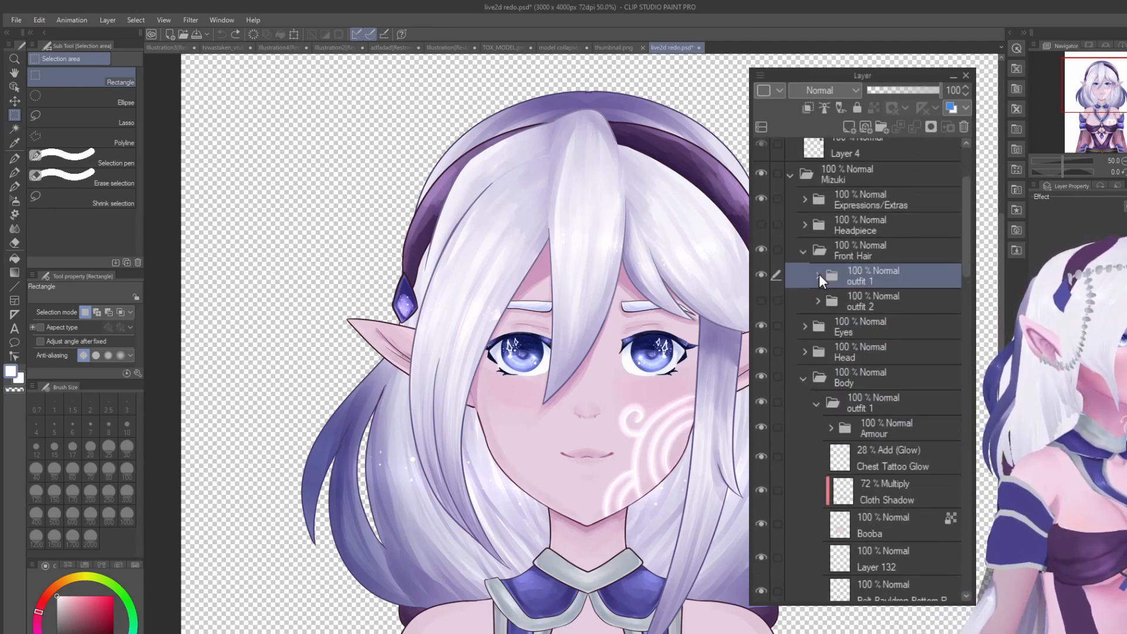
{"action": "left_click", "coordinate": [807, 326]}
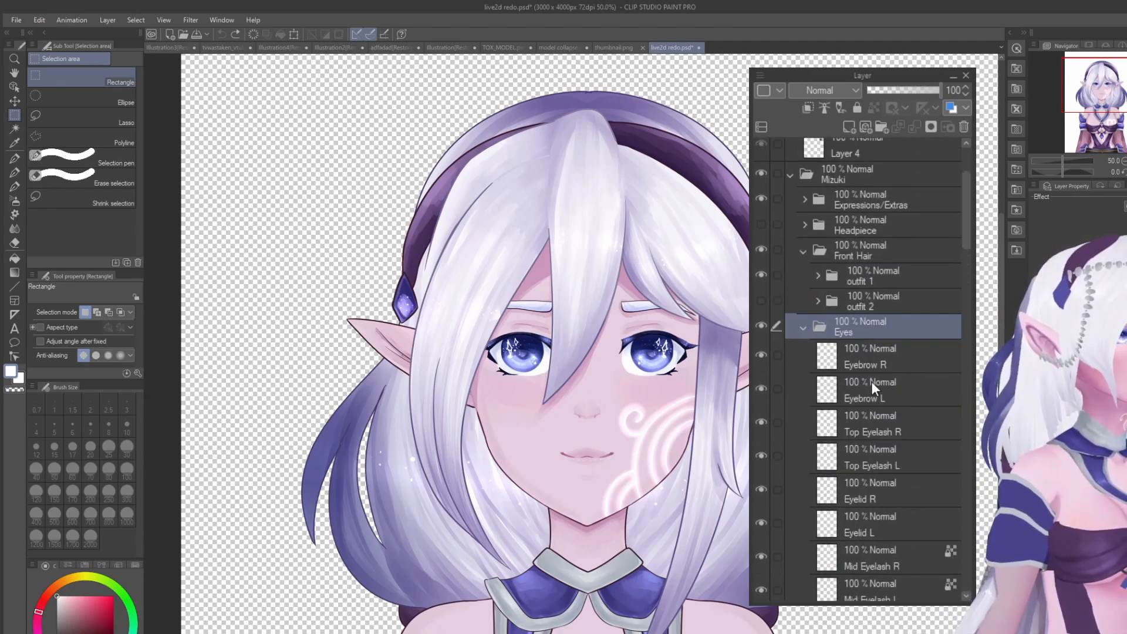
Step: Examine the paired right and left eyebrow, eyelash, eyelid, highlight, iris and eye white layers in the Eyes folder
{"action": "scroll", "coordinate": [871, 382], "scroll_direction": "down", "scroll_amount": 3}
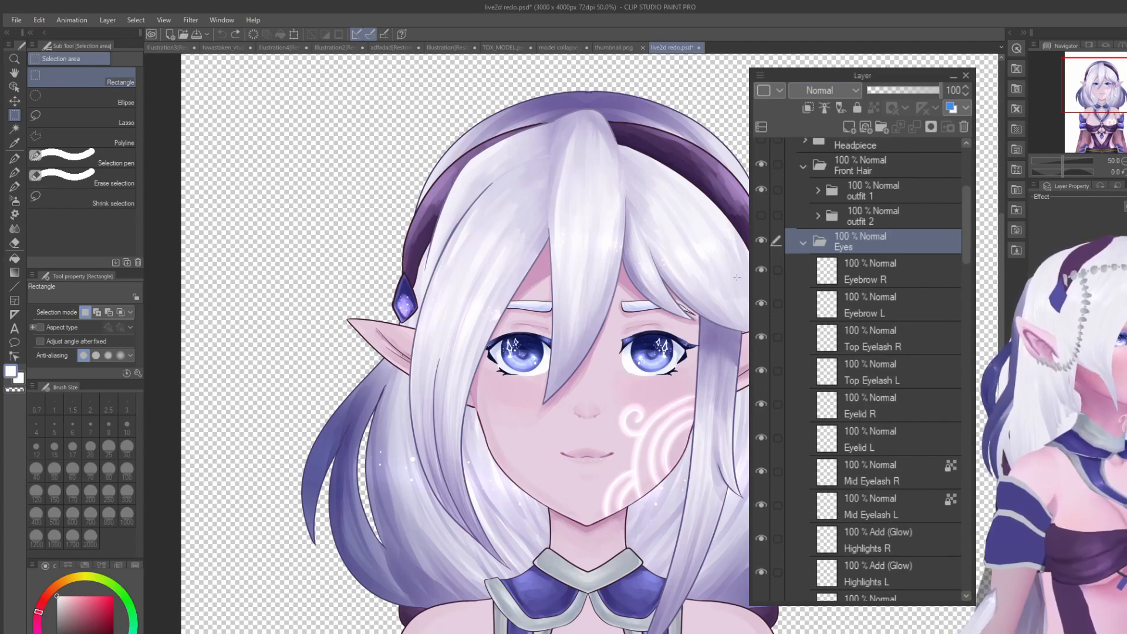
{"action": "scroll", "coordinate": [587, 312], "scroll_direction": "down", "scroll_amount": 1}
{"action": "scroll", "coordinate": [575, 309], "scroll_direction": "up", "scroll_amount": 3}
{"action": "scroll", "coordinate": [557, 300], "scroll_direction": "down", "scroll_amount": 3}
{"action": "scroll", "coordinate": [555, 300], "scroll_direction": "up", "scroll_amount": 2}
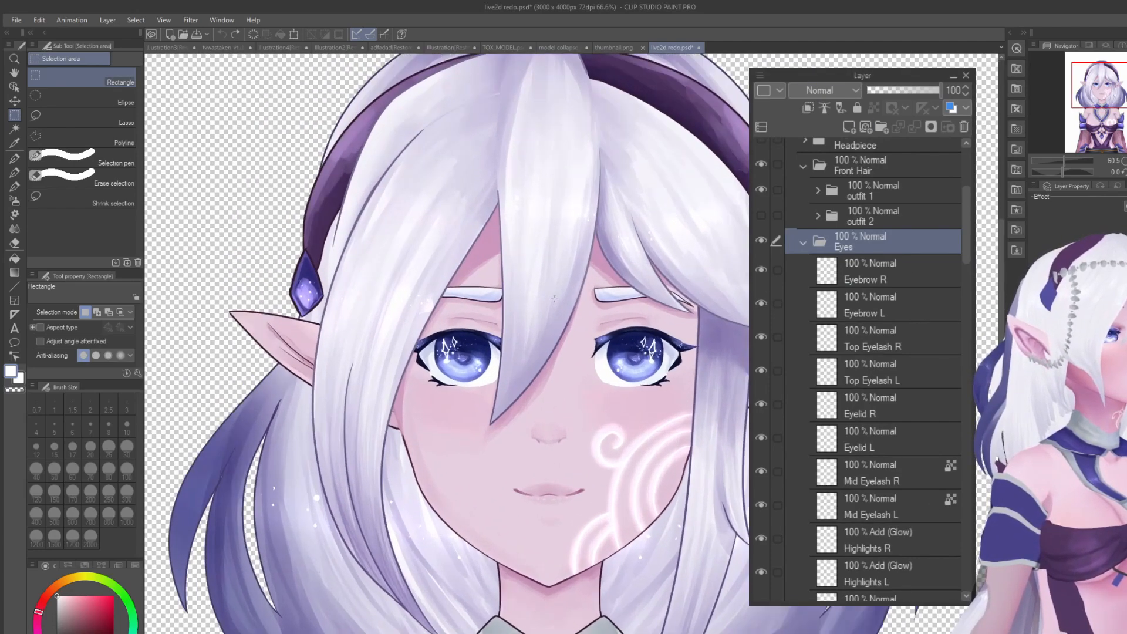
{"action": "scroll", "coordinate": [881, 293], "scroll_direction": "down", "scroll_amount": 2}
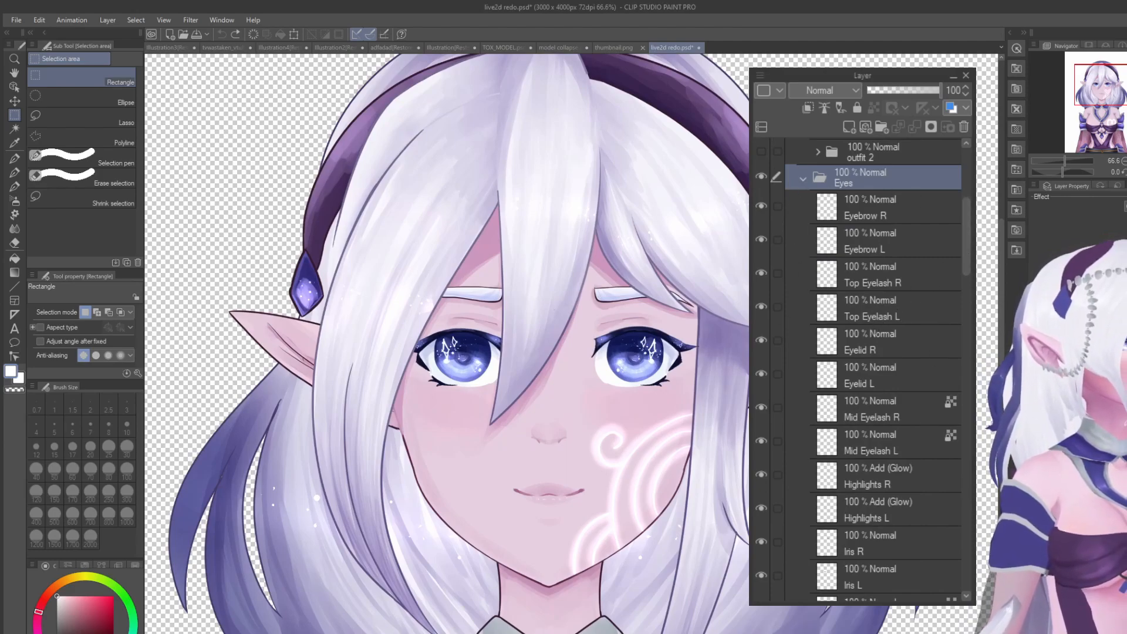
{"action": "scroll", "coordinate": [877, 295], "scroll_direction": "down", "scroll_amount": 3}
{"action": "scroll", "coordinate": [877, 293], "scroll_direction": "down", "scroll_amount": 2}
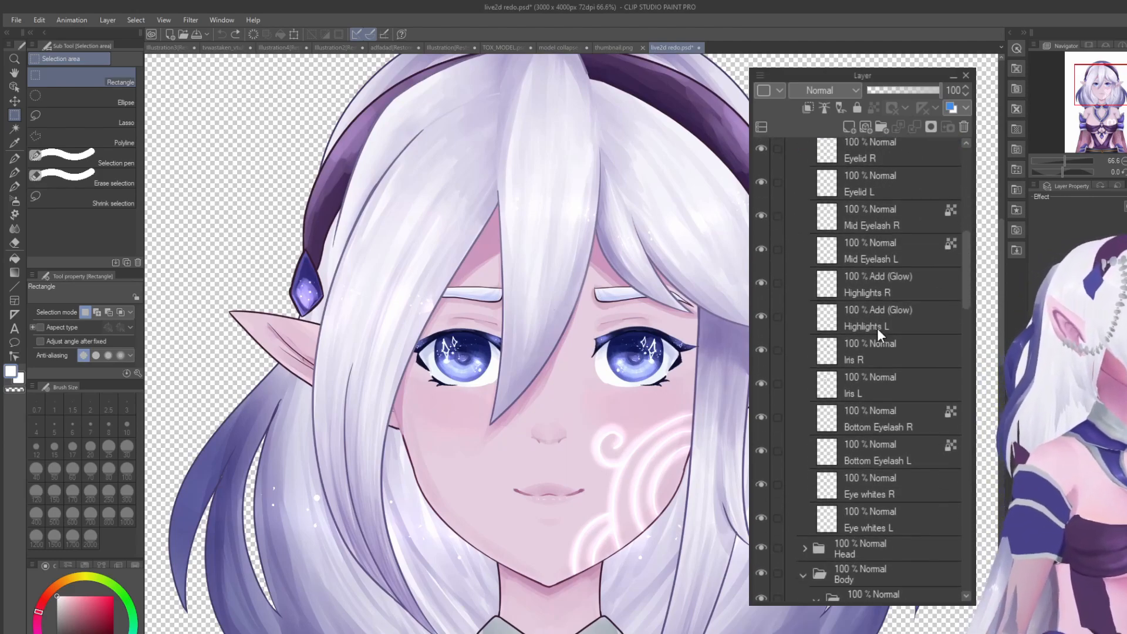
{"action": "left_click", "coordinate": [915, 220]}
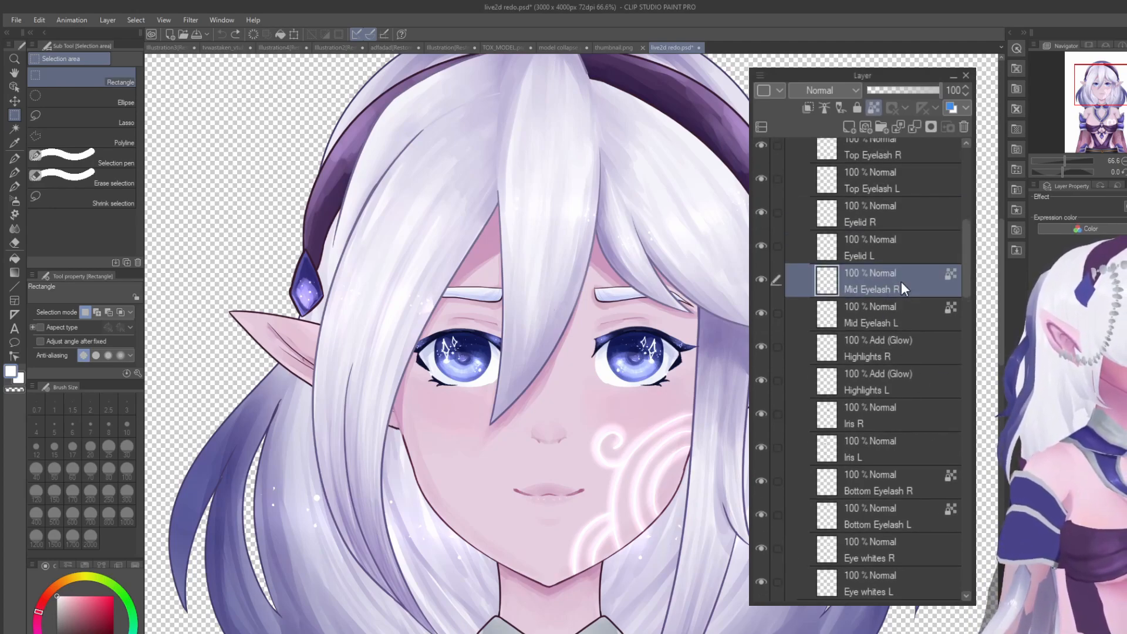
{"action": "scroll", "coordinate": [899, 279], "scroll_direction": "up", "scroll_amount": 4}
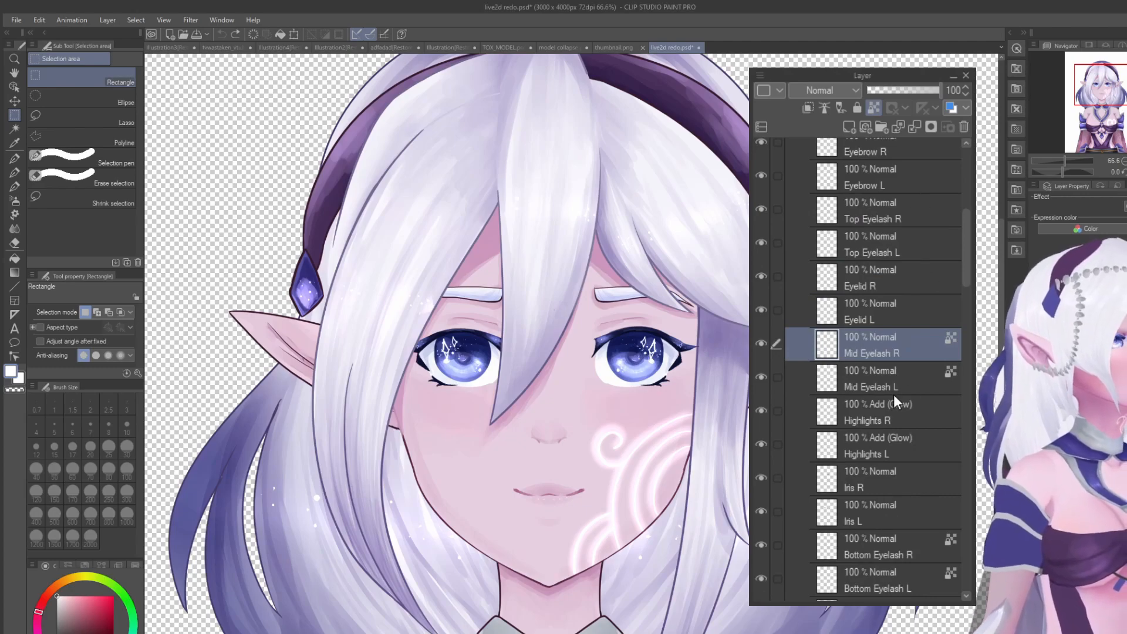
{"action": "scroll", "coordinate": [877, 352], "scroll_direction": "down", "scroll_amount": 4}
{"action": "scroll", "coordinate": [878, 349], "scroll_direction": "down", "scroll_amount": 10}
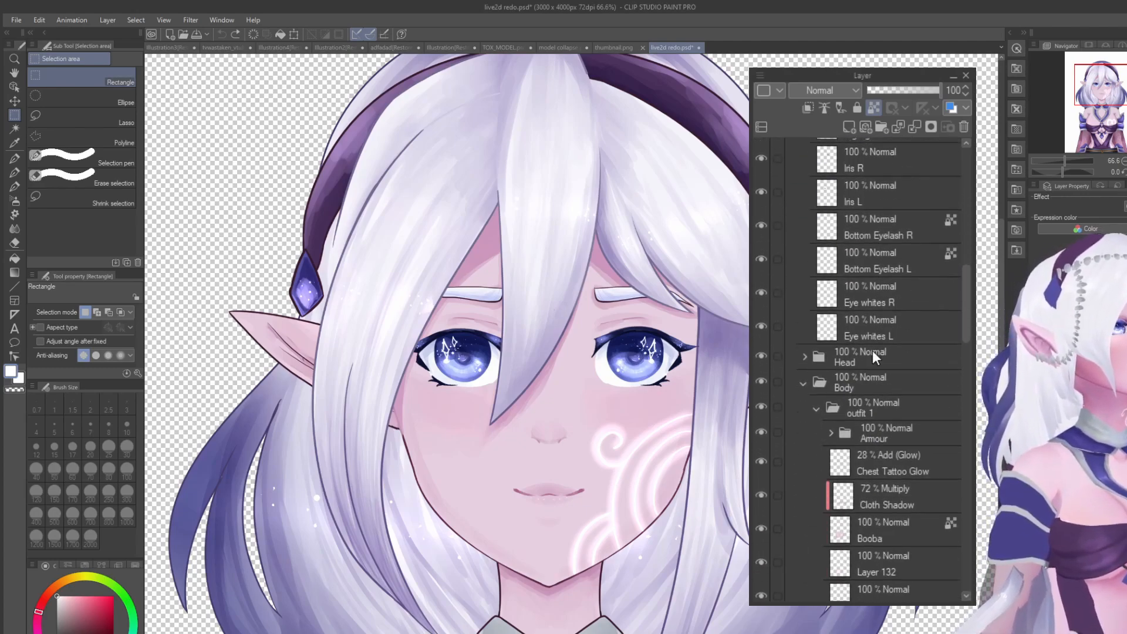
Step: Expand the Armour folder inside the Body folder's outfit 1 to list its separate parts
{"action": "left_click", "coordinate": [905, 302]}
{"action": "scroll", "coordinate": [903, 320], "scroll_direction": "down", "scroll_amount": 1}
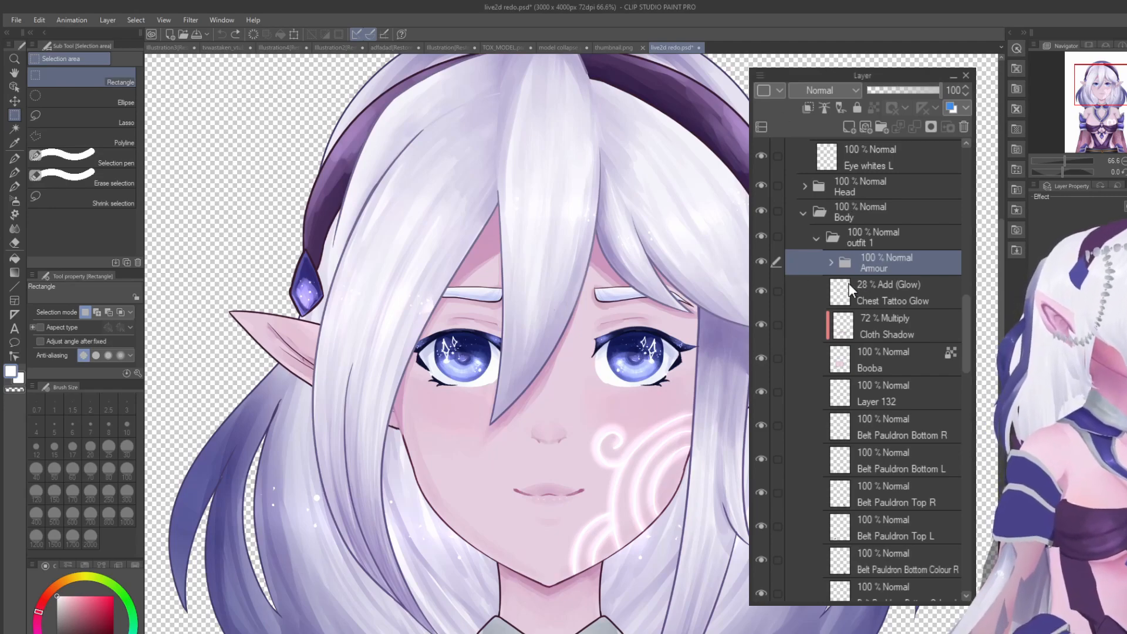
{"action": "left_click", "coordinate": [830, 263]}
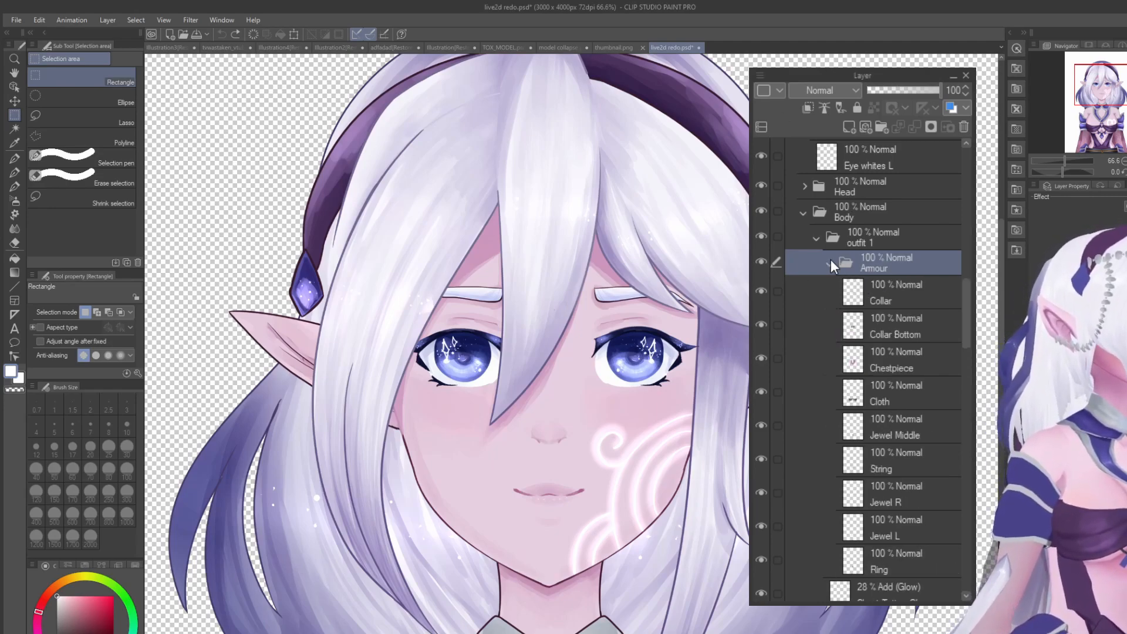
{"action": "scroll", "coordinate": [685, 303], "scroll_direction": "down", "scroll_amount": 5}
{"action": "scroll", "coordinate": [639, 446], "scroll_direction": "up", "scroll_amount": 2}
{"action": "scroll", "coordinate": [886, 376], "scroll_direction": "down", "scroll_amount": 3}
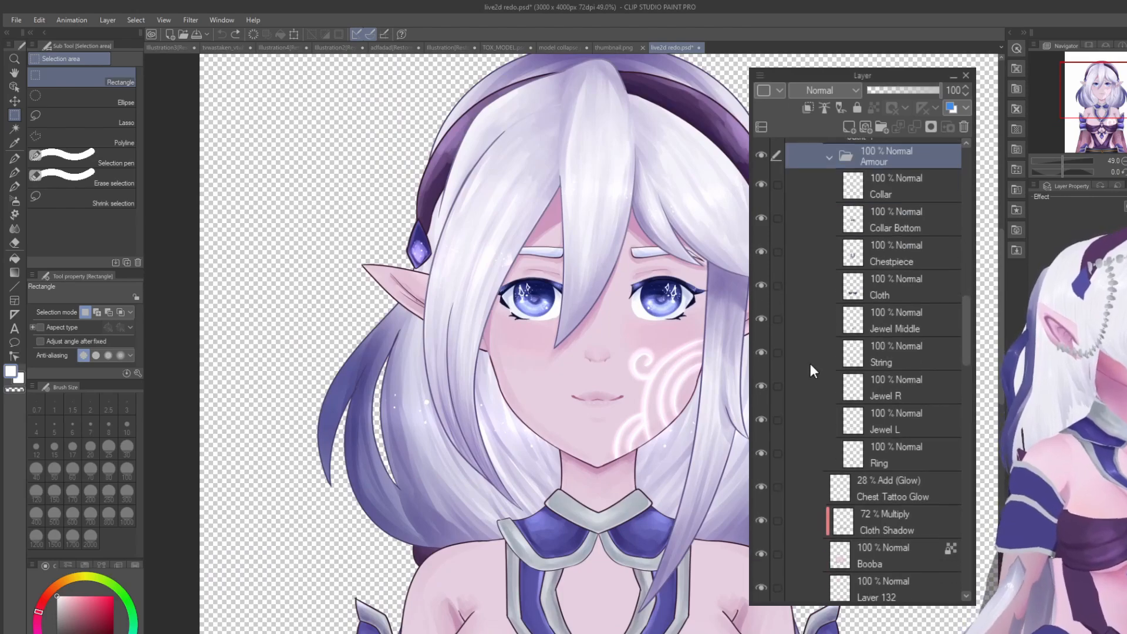
Step: Select the Jewel Middle layer in the Armour folder and hide and show it against the torso
{"action": "scroll", "coordinate": [602, 337], "scroll_direction": "down", "scroll_amount": 10}
{"action": "scroll", "coordinate": [598, 461], "scroll_direction": "up", "scroll_amount": 5}
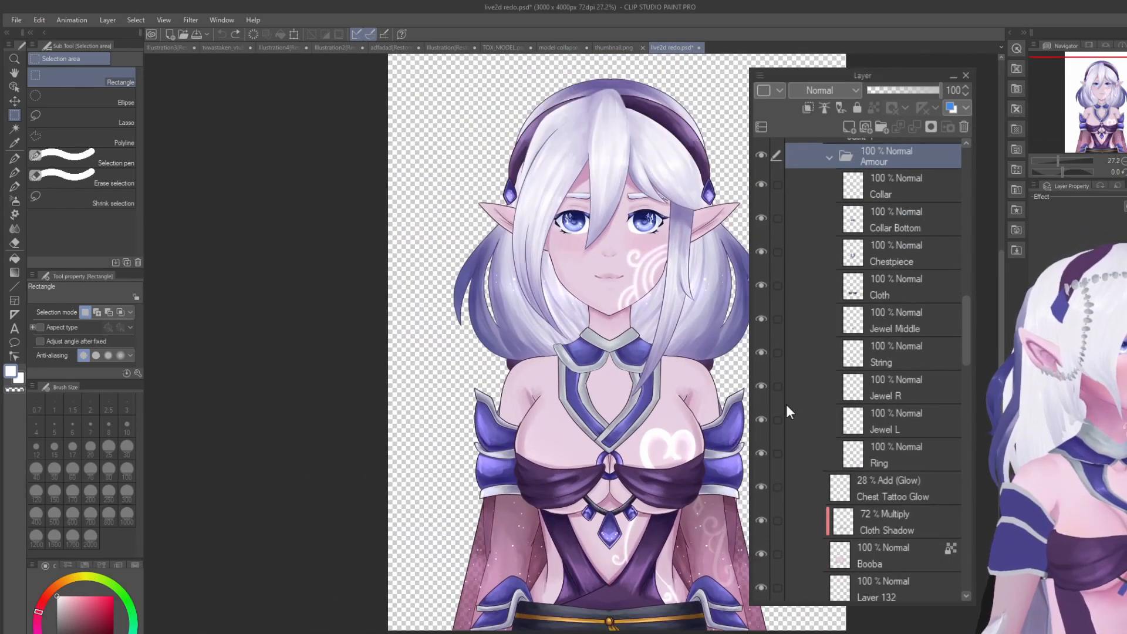
{"action": "scroll", "coordinate": [817, 407], "scroll_direction": "up", "scroll_amount": 1}
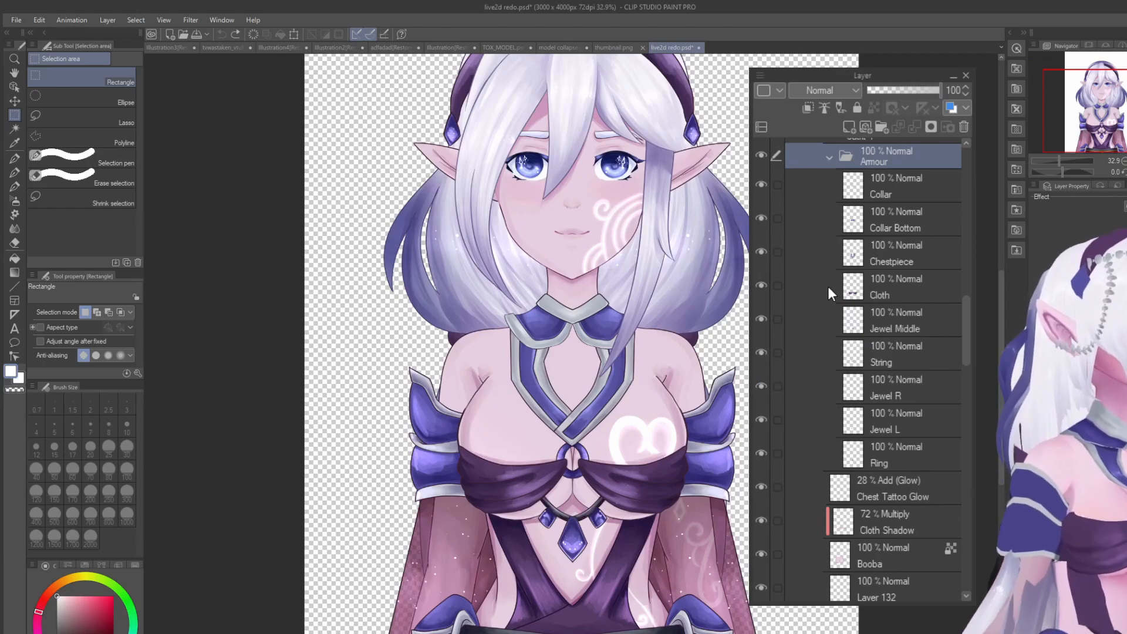
{"action": "left_click", "coordinate": [881, 320]}
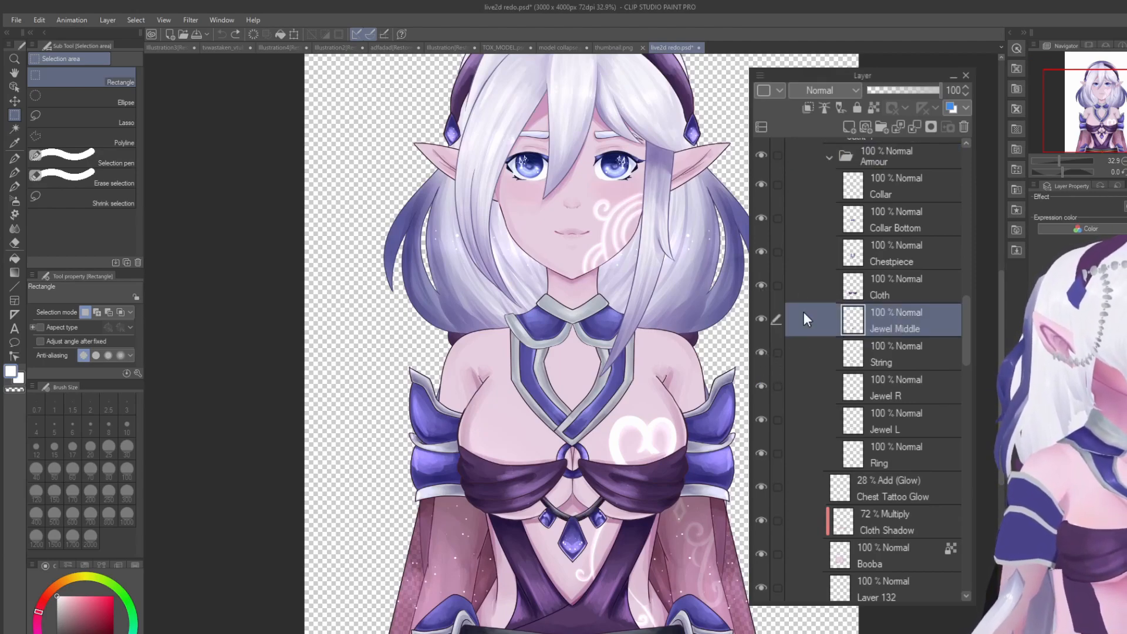
{"action": "left_click", "coordinate": [761, 318]}
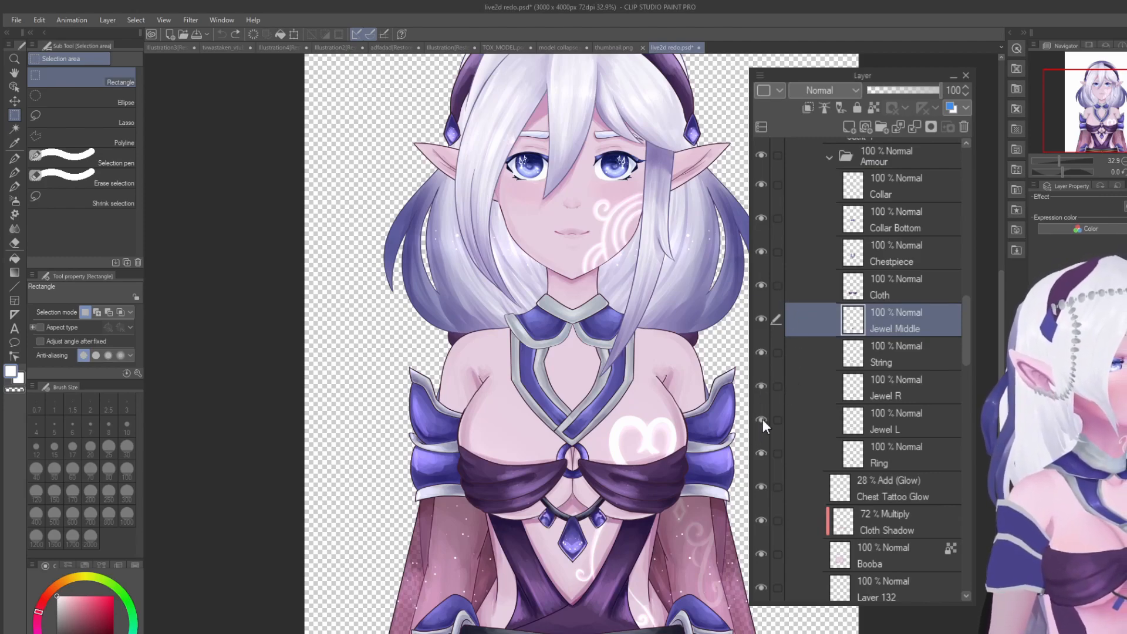
Step: Look through the belt and pauldron layers of outfit 1, toggling Belt Pauldron Bottom Colour R and selecting Belt Pauldron Lower L
{"action": "scroll", "coordinate": [851, 466], "scroll_direction": "down", "scroll_amount": 5}
{"action": "scroll", "coordinate": [955, 417], "scroll_direction": "down", "scroll_amount": 2}
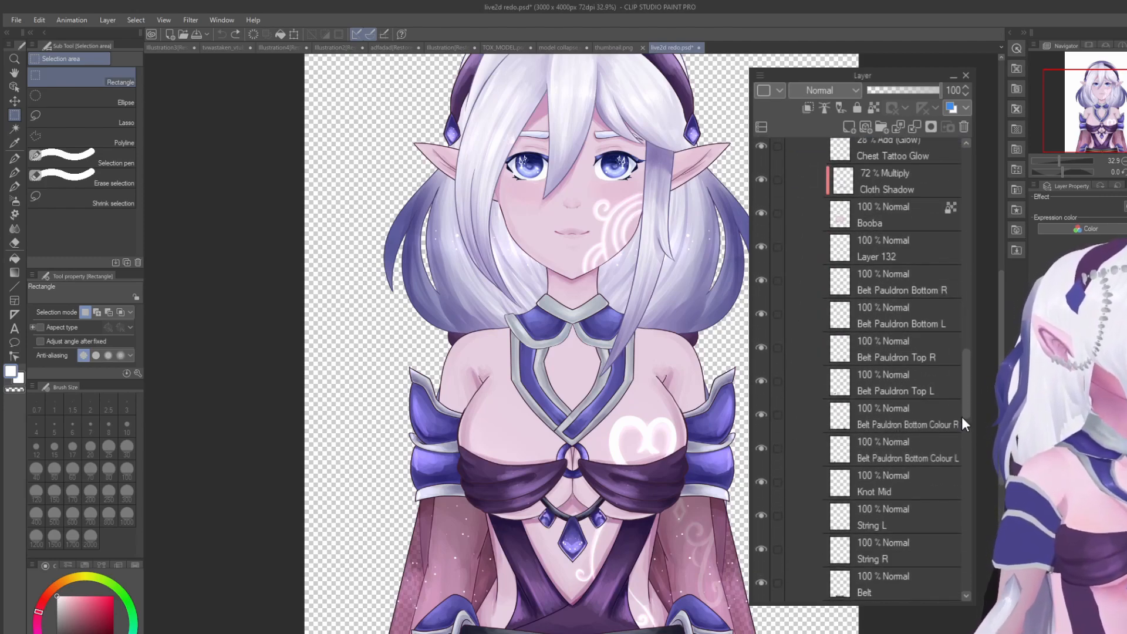
{"action": "scroll", "coordinate": [970, 430], "scroll_direction": "down", "scroll_amount": 2}
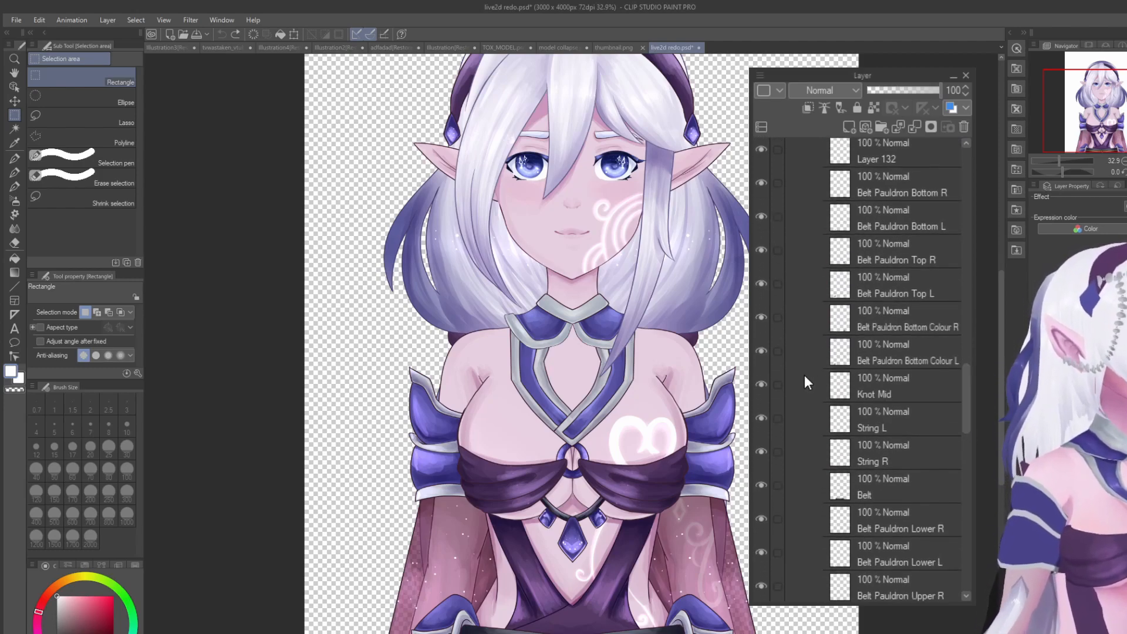
{"action": "left_click", "coordinate": [765, 316]}
{"action": "scroll", "coordinate": [843, 409], "scroll_direction": "down", "scroll_amount": 7}
{"action": "scroll", "coordinate": [878, 406], "scroll_direction": "up", "scroll_amount": 4}
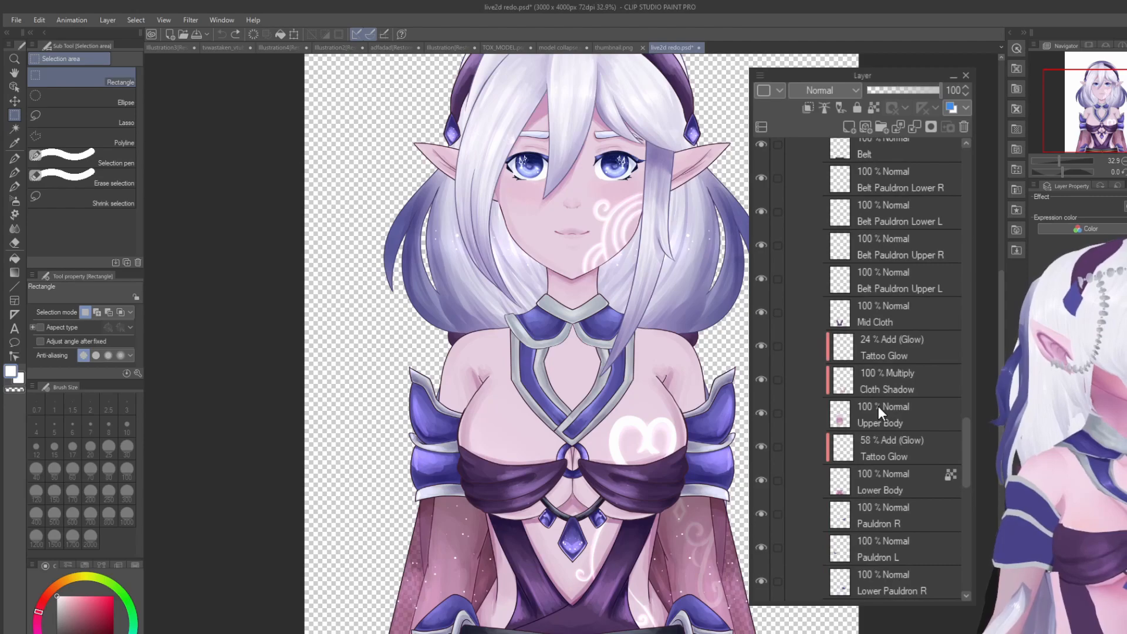
{"action": "left_click", "coordinate": [920, 425]}
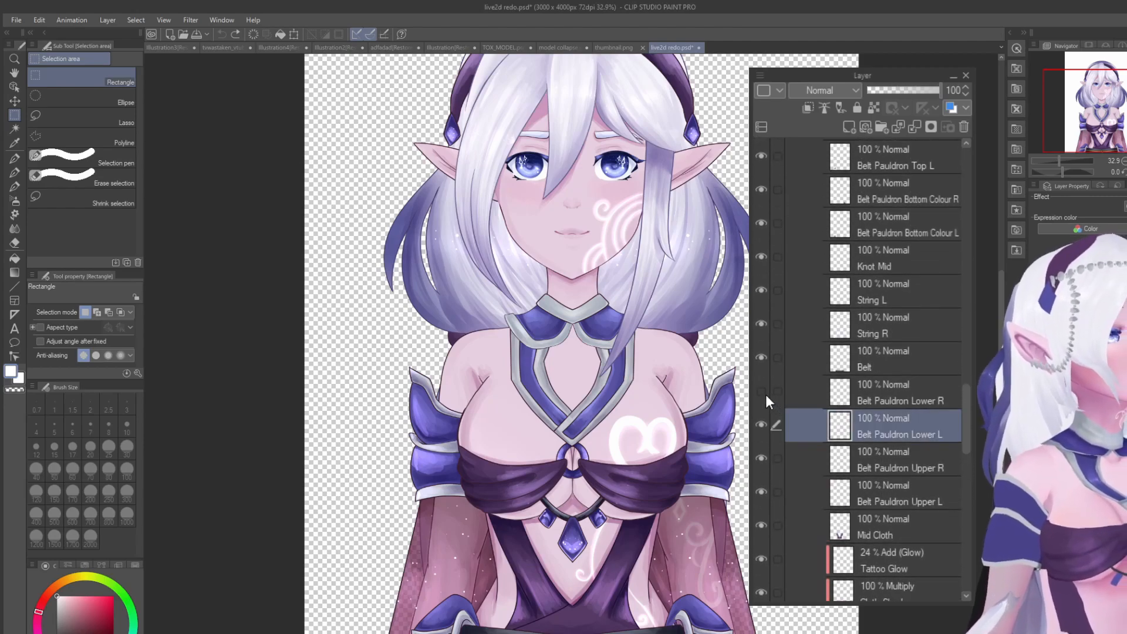
Step: Try moving the Belt Pauldron Top R piece with the Object operation tool, and undo the move
{"action": "left_click", "coordinate": [14, 88]}
{"action": "left_click_drag", "start_coordinate": [710, 616], "coordinate": [719, 633]}
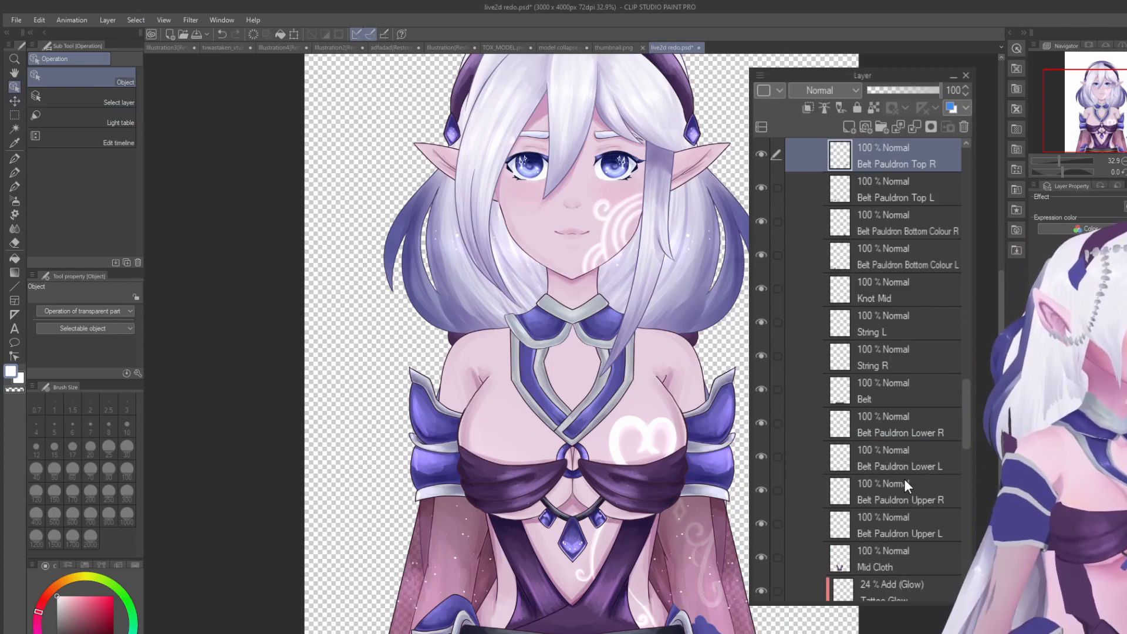
{"action": "key", "text": "ctrl+z"}
Step: Move the Mid Cloth piece sideways off the torso and undo the move
{"action": "scroll", "coordinate": [916, 440], "scroll_direction": "down", "scroll_amount": 5}
{"action": "scroll", "coordinate": [935, 447], "scroll_direction": "down", "scroll_amount": 5}
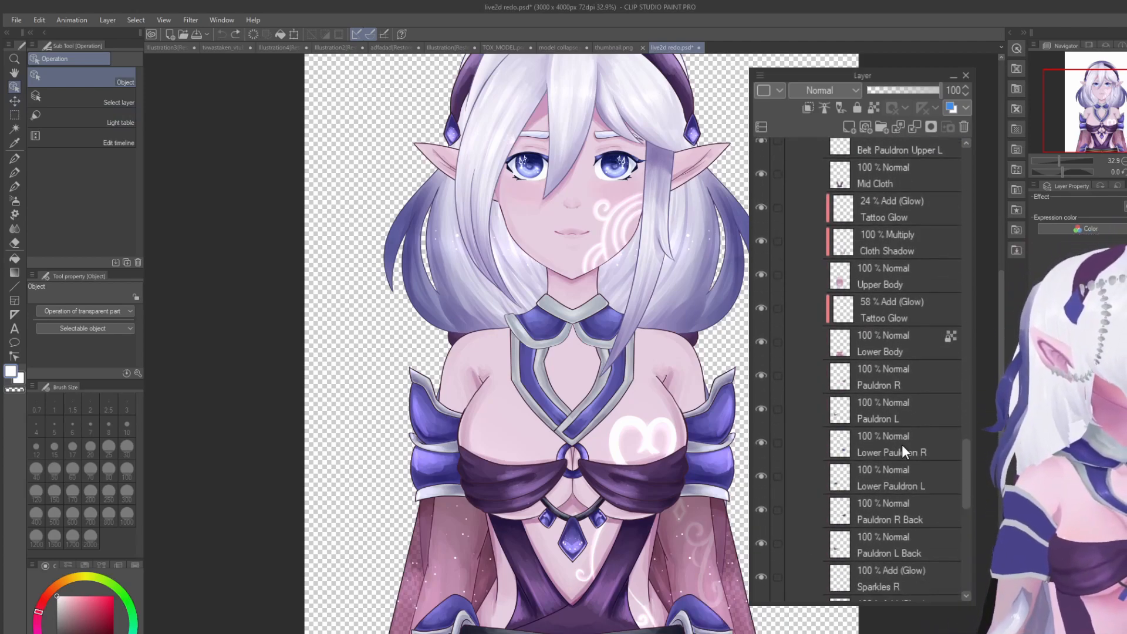
{"action": "scroll", "coordinate": [942, 538], "scroll_direction": "up", "scroll_amount": 2}
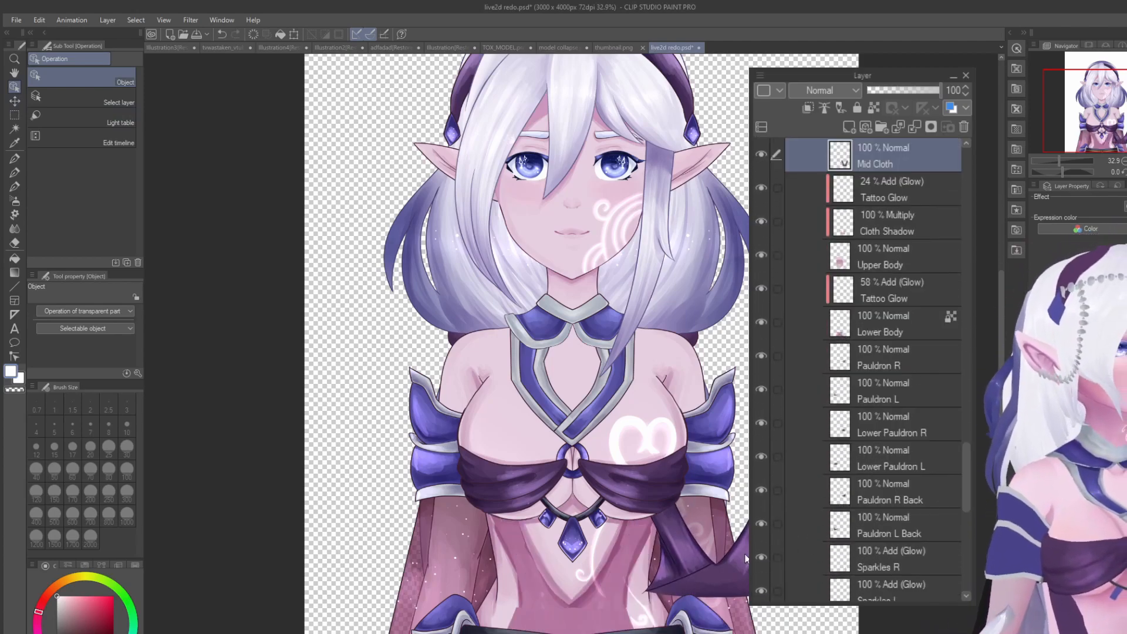
{"action": "scroll", "coordinate": [943, 538], "scroll_direction": "down", "scroll_amount": 6}
{"action": "scroll", "coordinate": [916, 520], "scroll_direction": "down", "scroll_amount": 7}
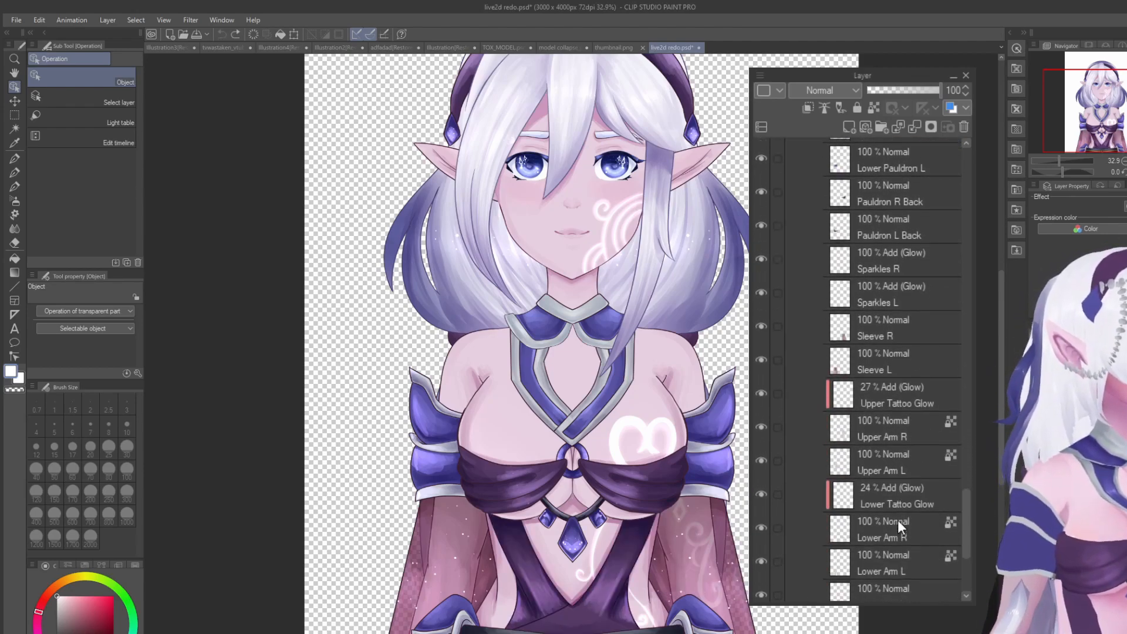
Step: Pull Sleeve R and its neighbouring sleeve pieces away from the arm, and undo the moves
{"action": "left_click", "coordinate": [883, 481]}
{"action": "left_click", "coordinate": [881, 451]}
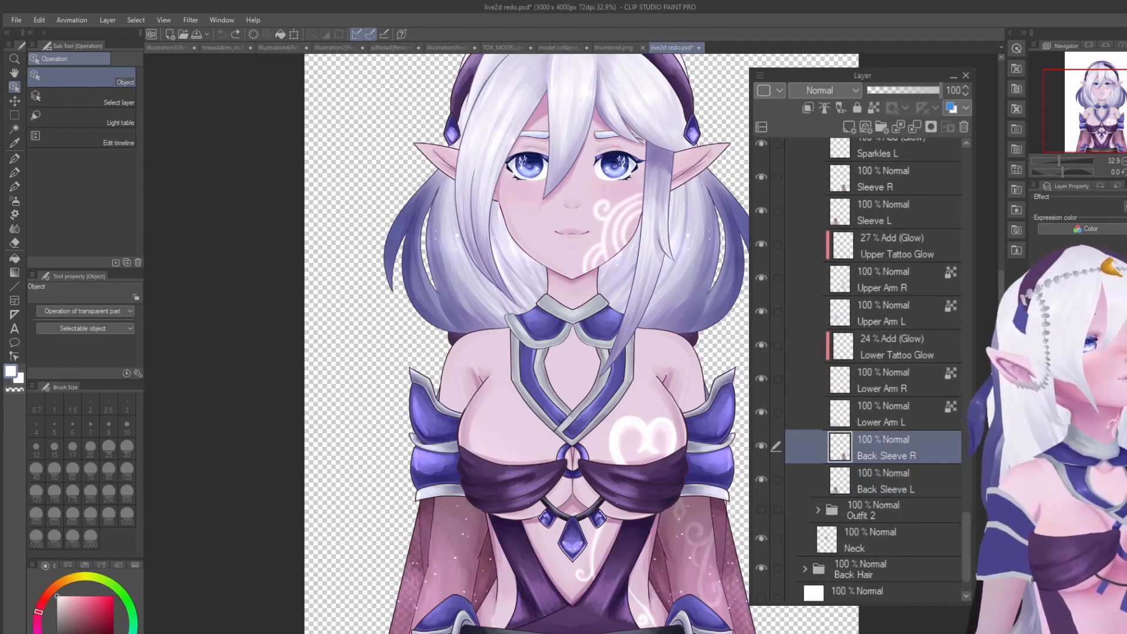
{"action": "left_click_drag", "start_coordinate": [717, 542], "coordinate": [843, 545]}
{"action": "left_click_drag", "start_coordinate": [734, 562], "coordinate": [809, 548]}
{"action": "mouse_move", "coordinate": [825, 593]}
{"action": "left_mouse_down"}
{"action": "mouse_move", "coordinate": [801, 590]}
{"action": "mouse_move", "coordinate": [821, 587]}
{"action": "left_mouse_up"}
{"action": "key", "text": "ctrl+z"}
{"action": "key", "text": "ctrl+z"}
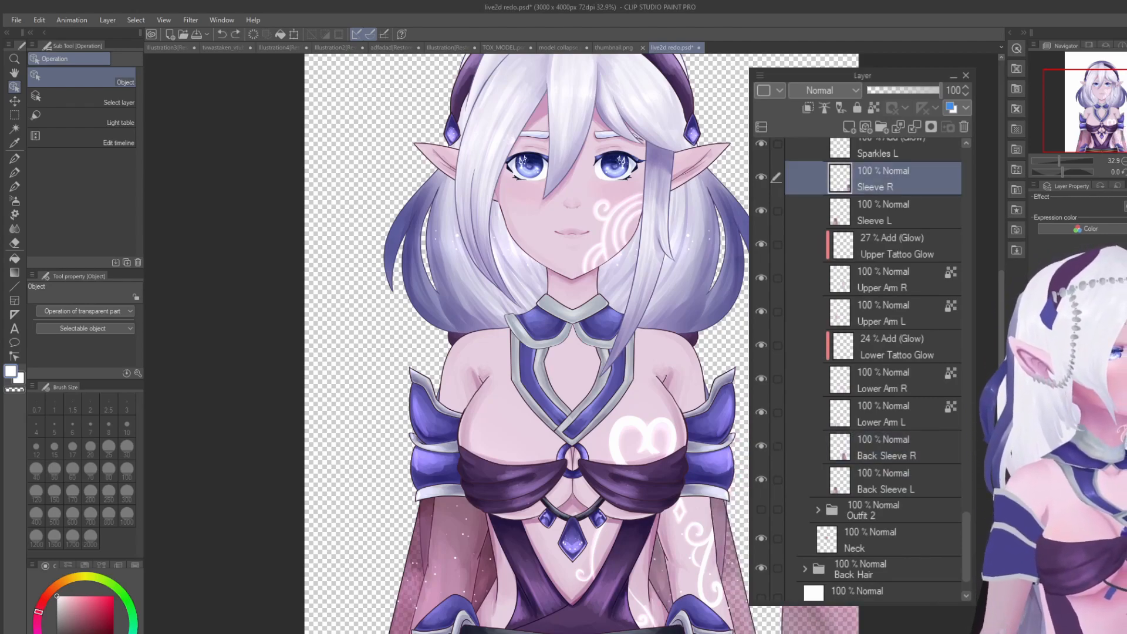
{"action": "key", "text": "ctrl+z"}
{"action": "scroll", "coordinate": [681, 493], "scroll_direction": "down", "scroll_amount": 4}
{"action": "scroll", "coordinate": [612, 272], "scroll_direction": "up", "scroll_amount": 3}
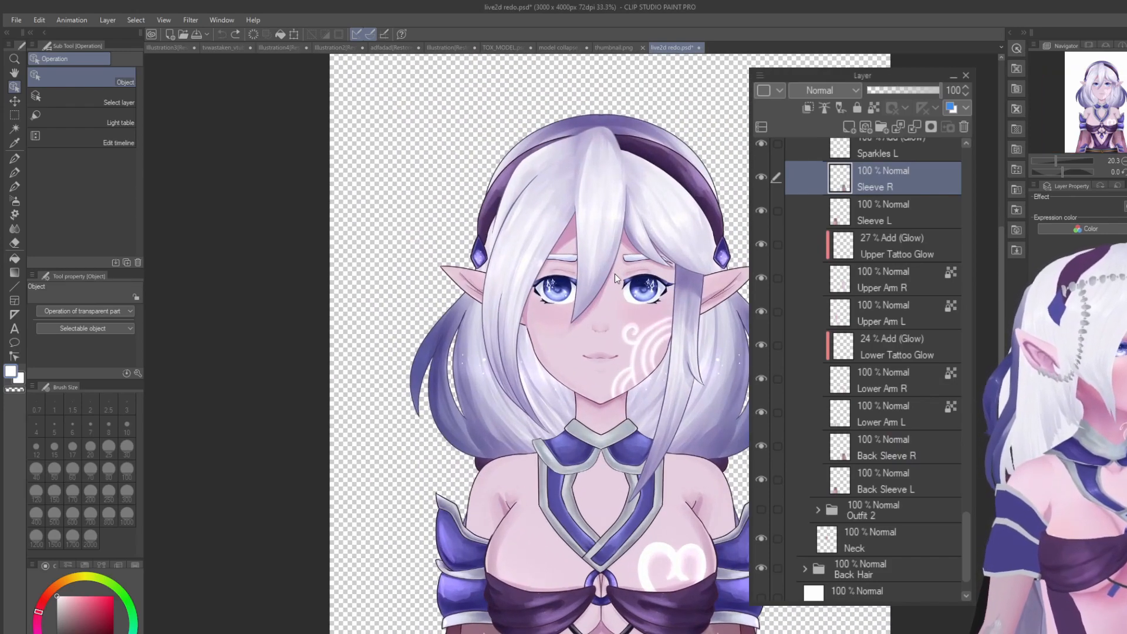
{"action": "scroll", "coordinate": [798, 396], "scroll_direction": "up", "scroll_amount": 10}
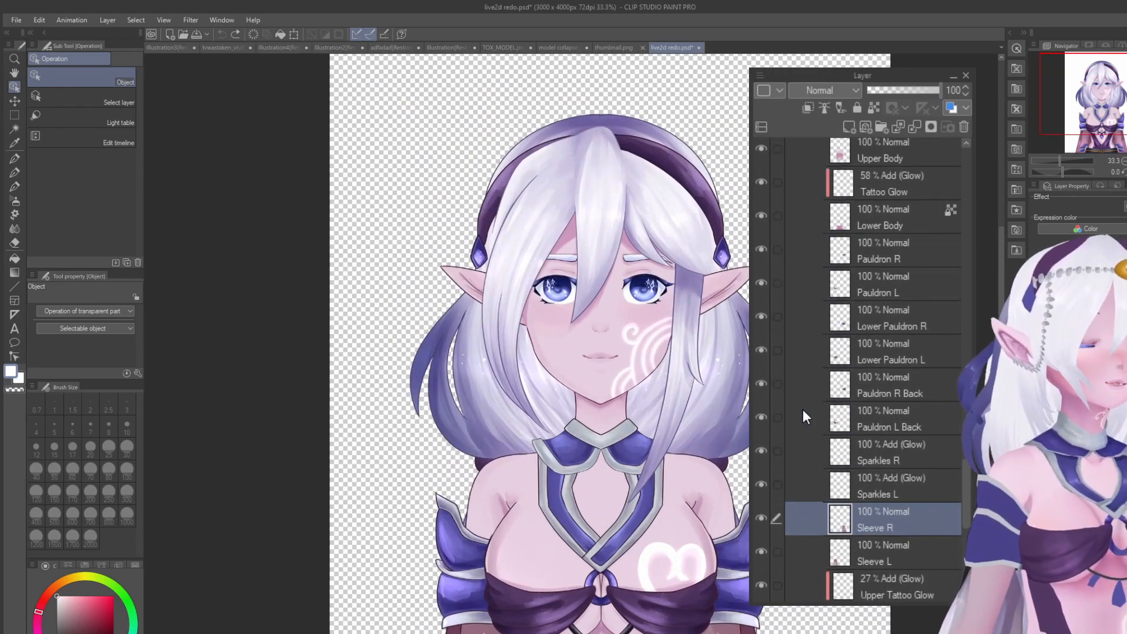